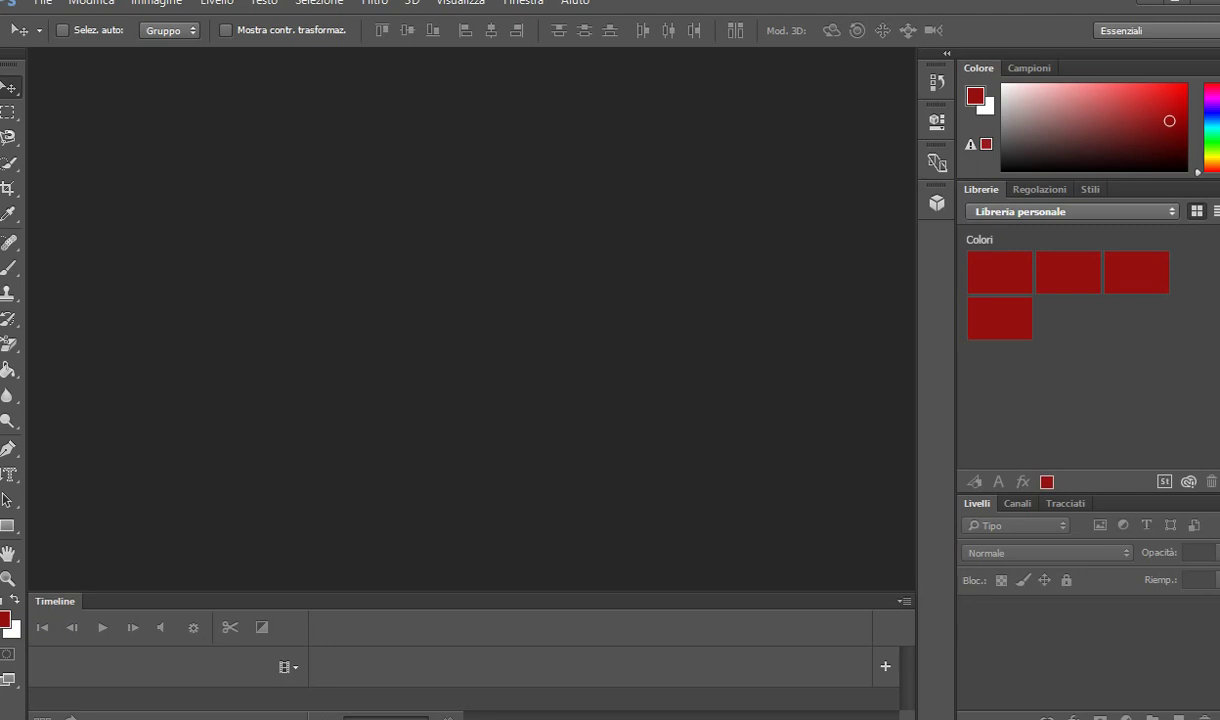
Open the file dialog and browse the jpg and mp4 thumbnails in 'foto e video scaricati'
key("ctrl+o")
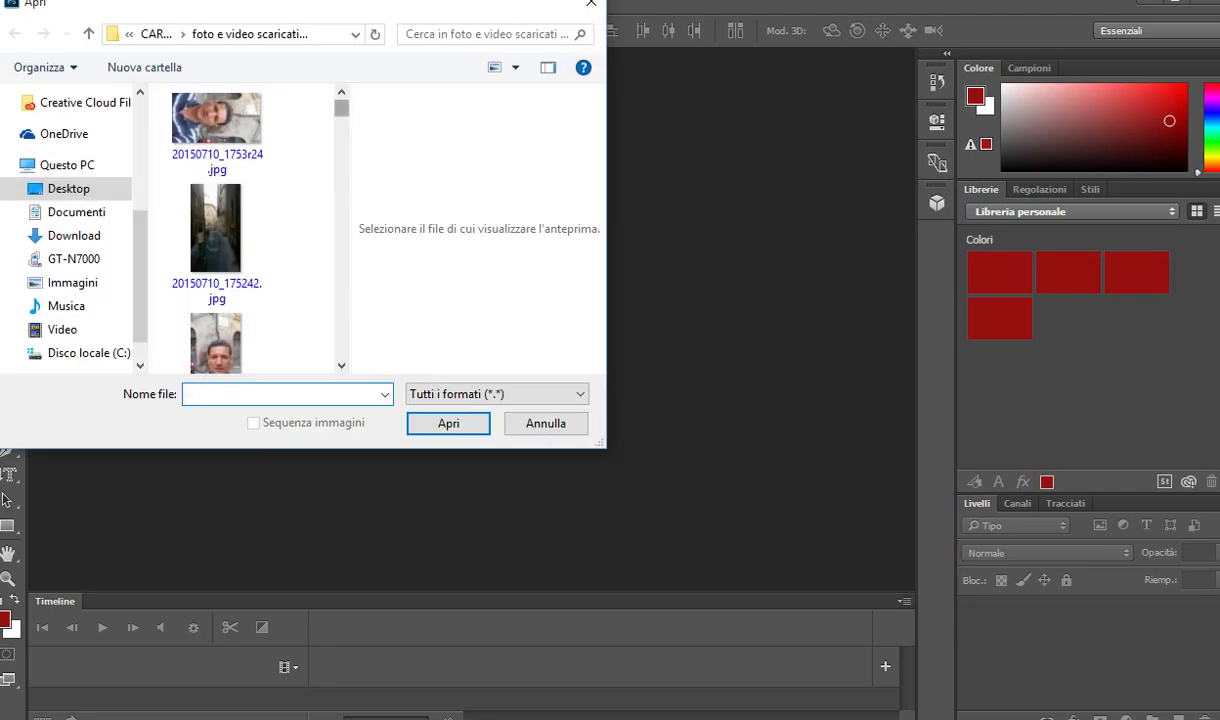
scroll(250, 230, "down", 5)
scroll(250, 230, "down", 3)
scroll(250, 230, "down", 3)
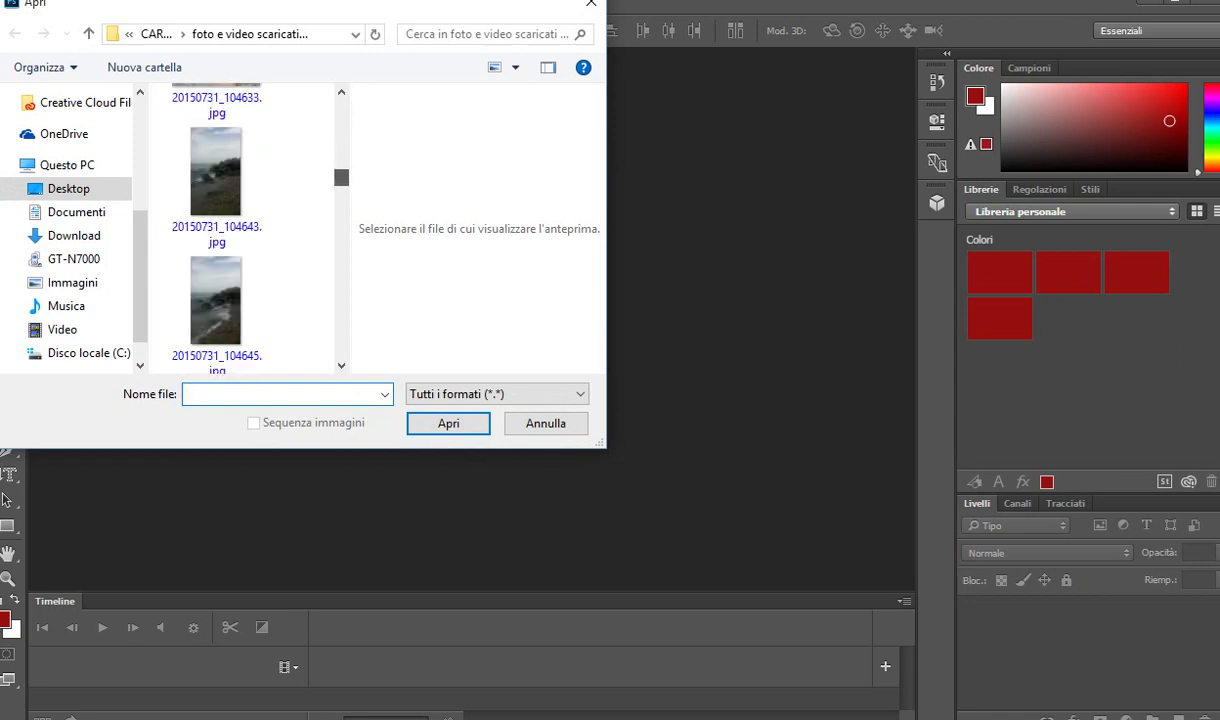
scroll(250, 230, "down", 3)
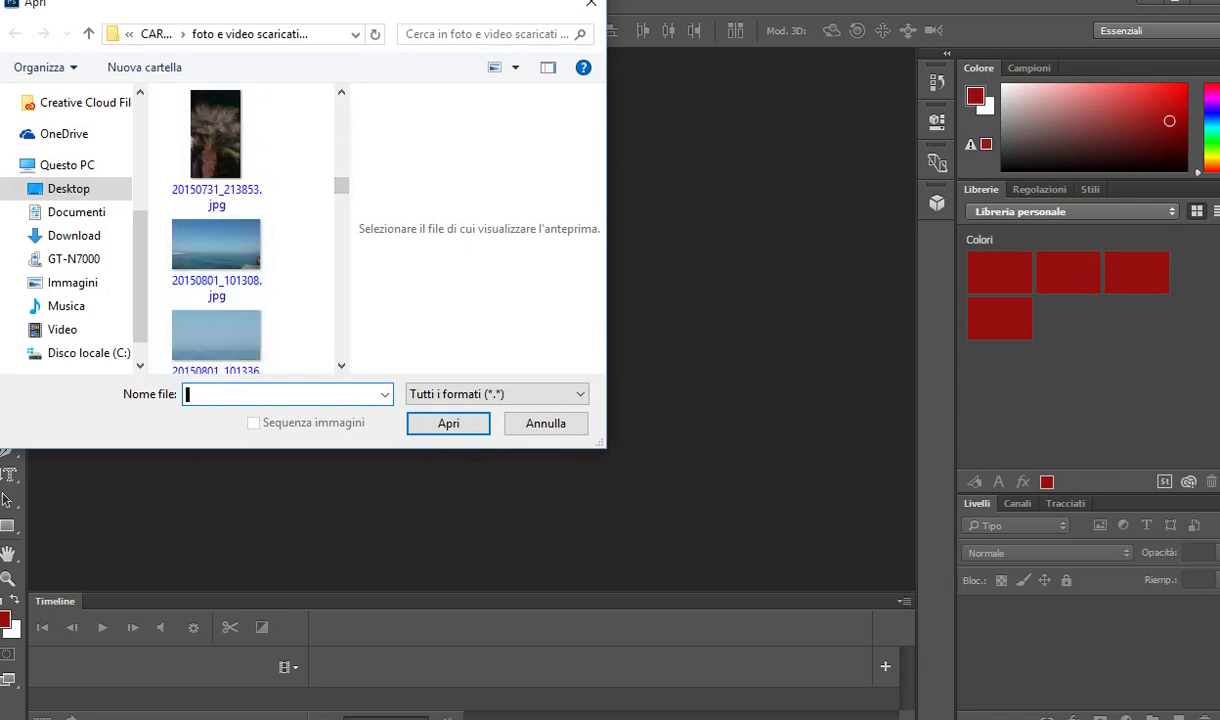
scroll(250, 230, "down", 3)
scroll(250, 230, "down", 1)
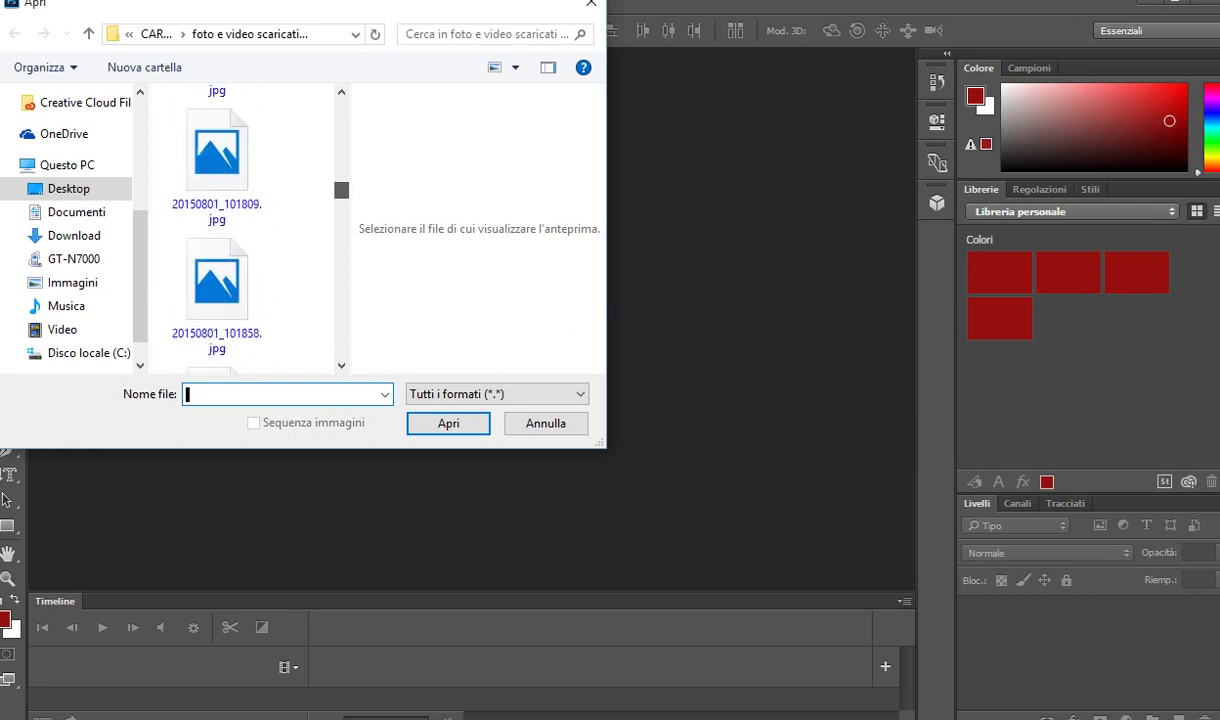
scroll(250, 230, "up", 2)
scroll(250, 230, "up", 3)
scroll(250, 230, "up", 2)
scroll(250, 230, "up", 1)
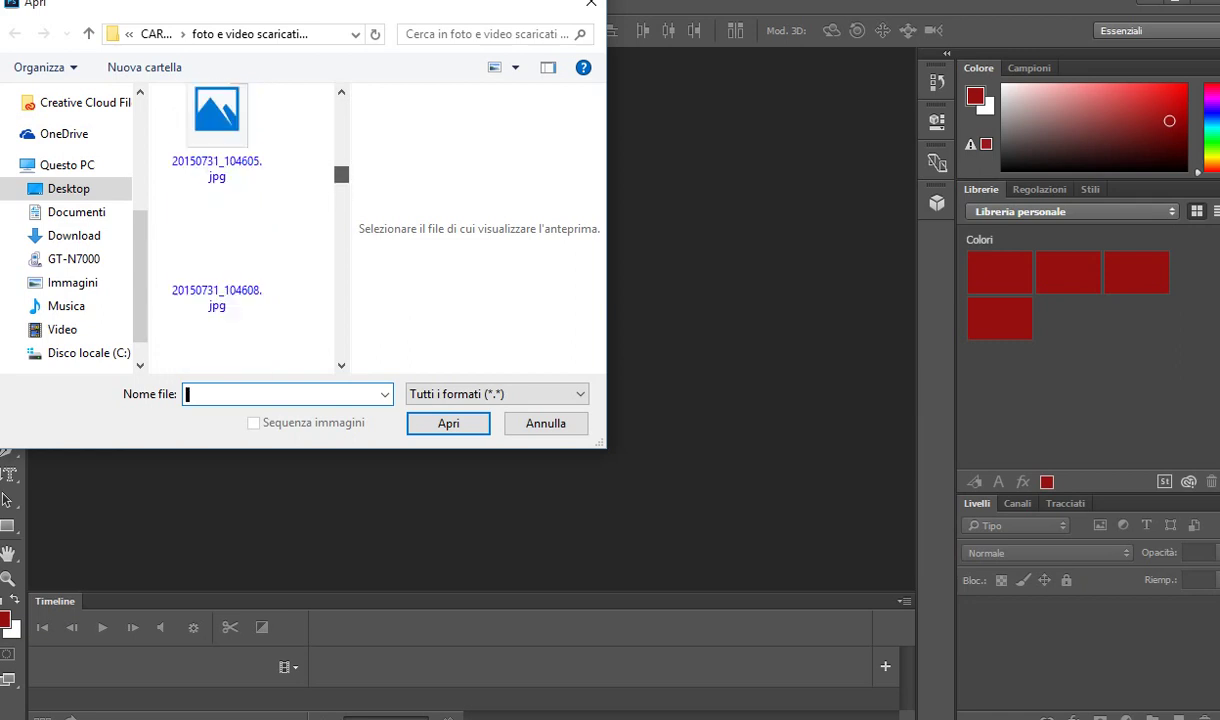
scroll(250, 230, "up", 2)
scroll(250, 230, "up", 2)
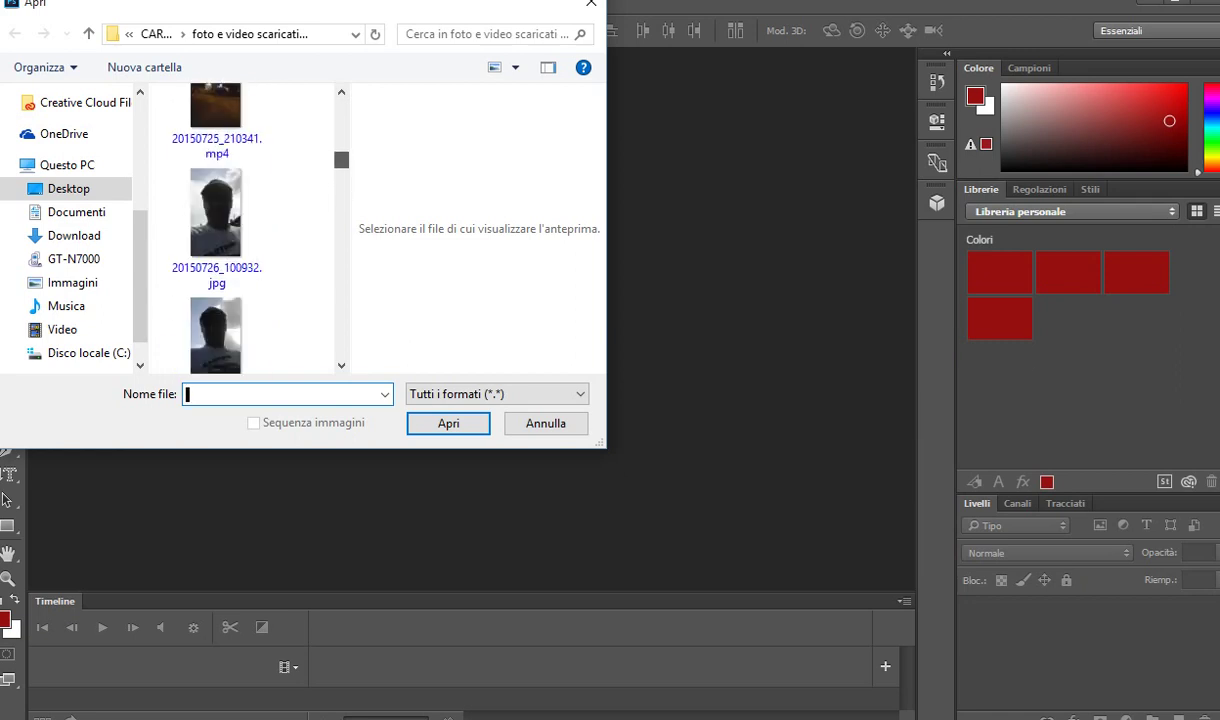
Open 20150726_100932.jpg and apply Tono automatico, Contrasto automatico and Colore automatico
double_click(215, 212)
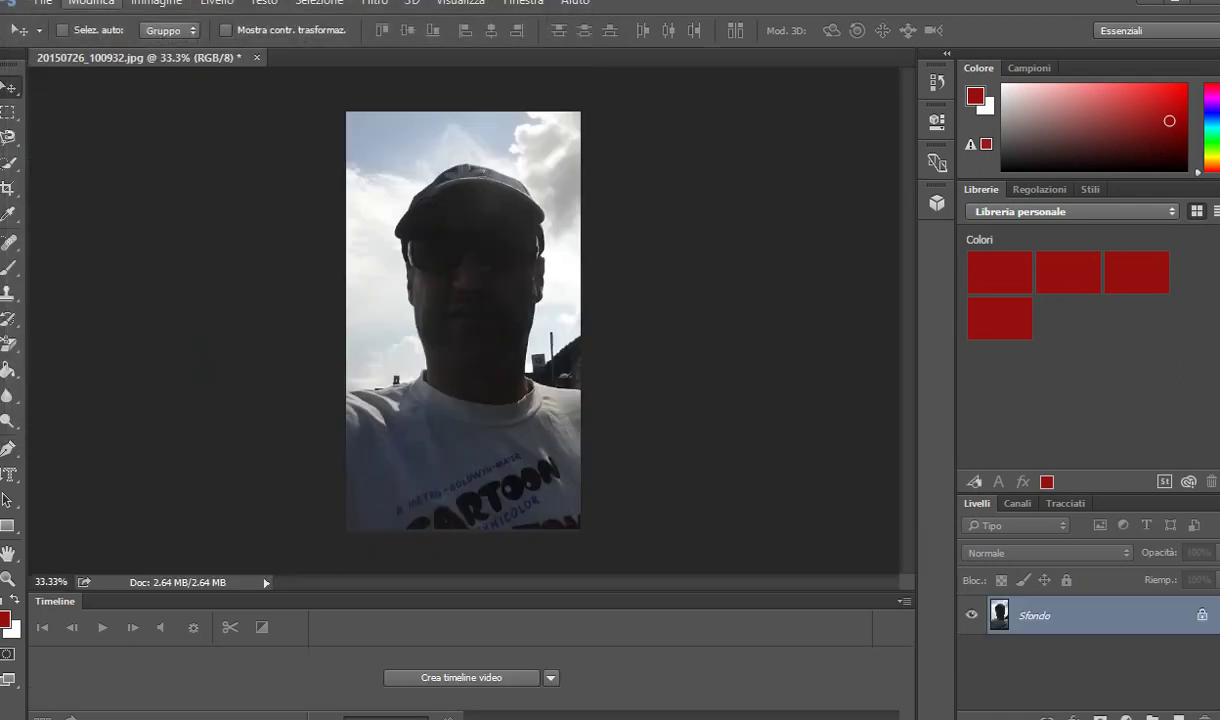
left_click(156, 3)
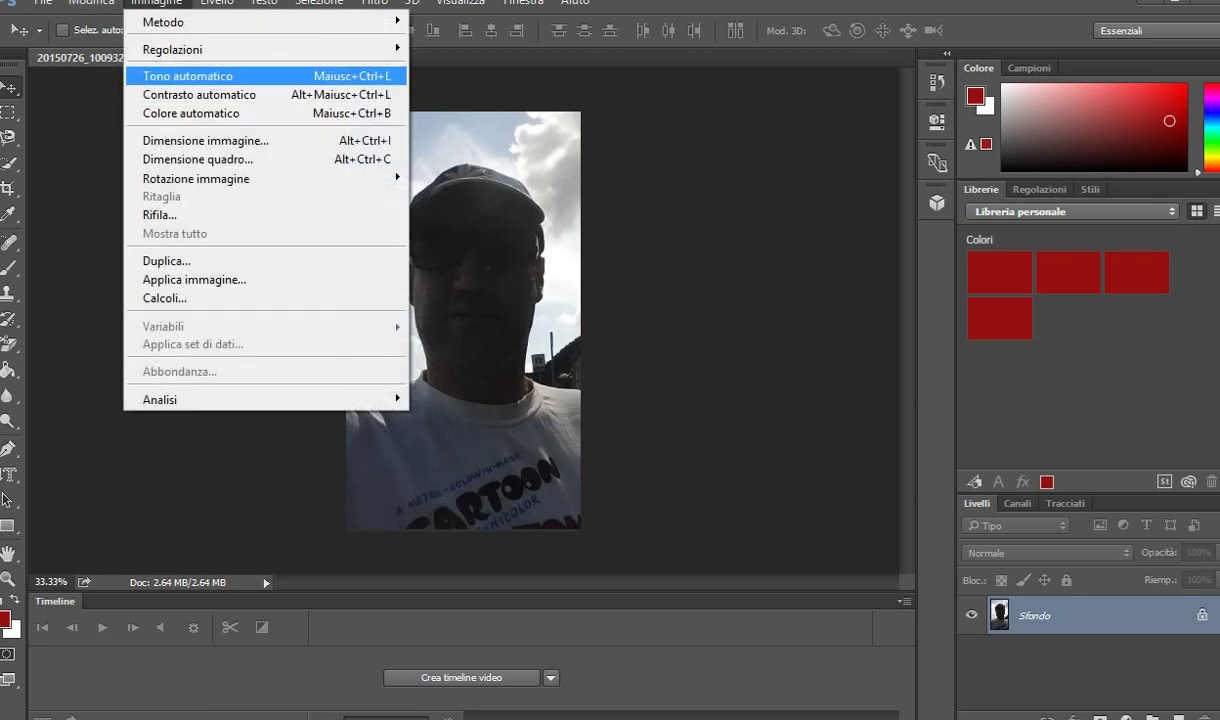
left_click(187, 76)
left_click(156, 3)
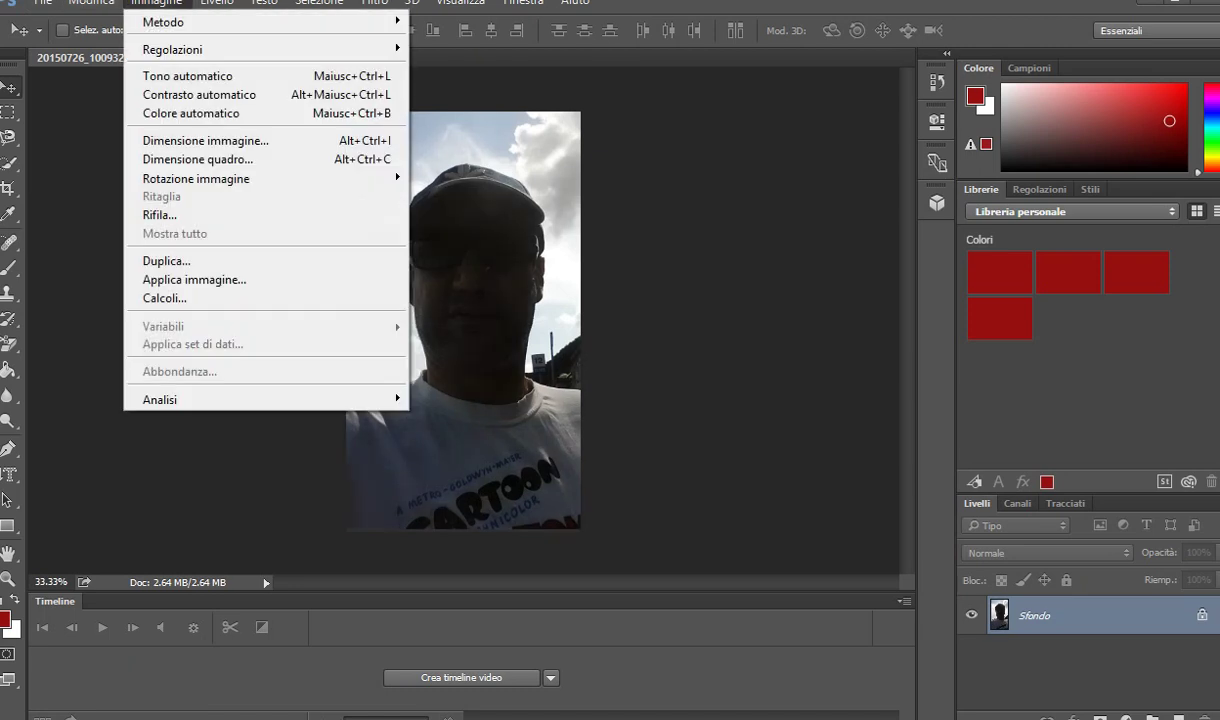
left_click(199, 94)
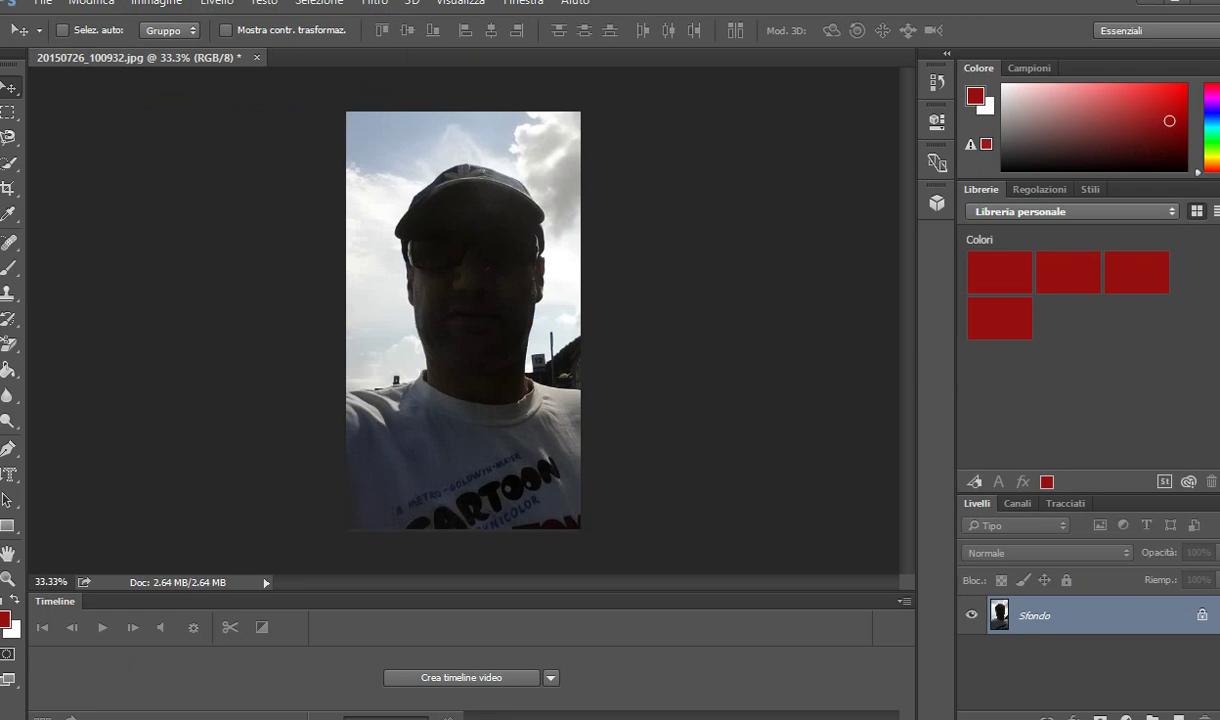
left_click(156, 3)
left_click(190, 113)
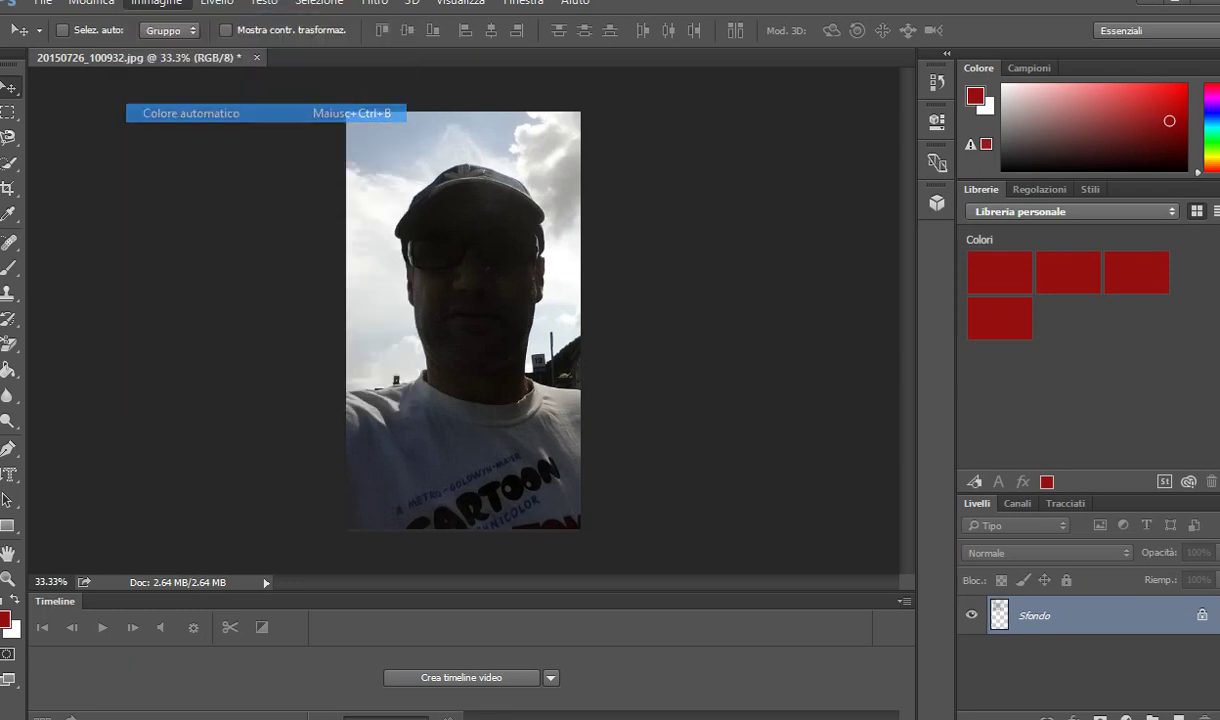
Apply a steep upward RGB Curves adjustment so the face and shirt show clearly
left_click(156, 3)
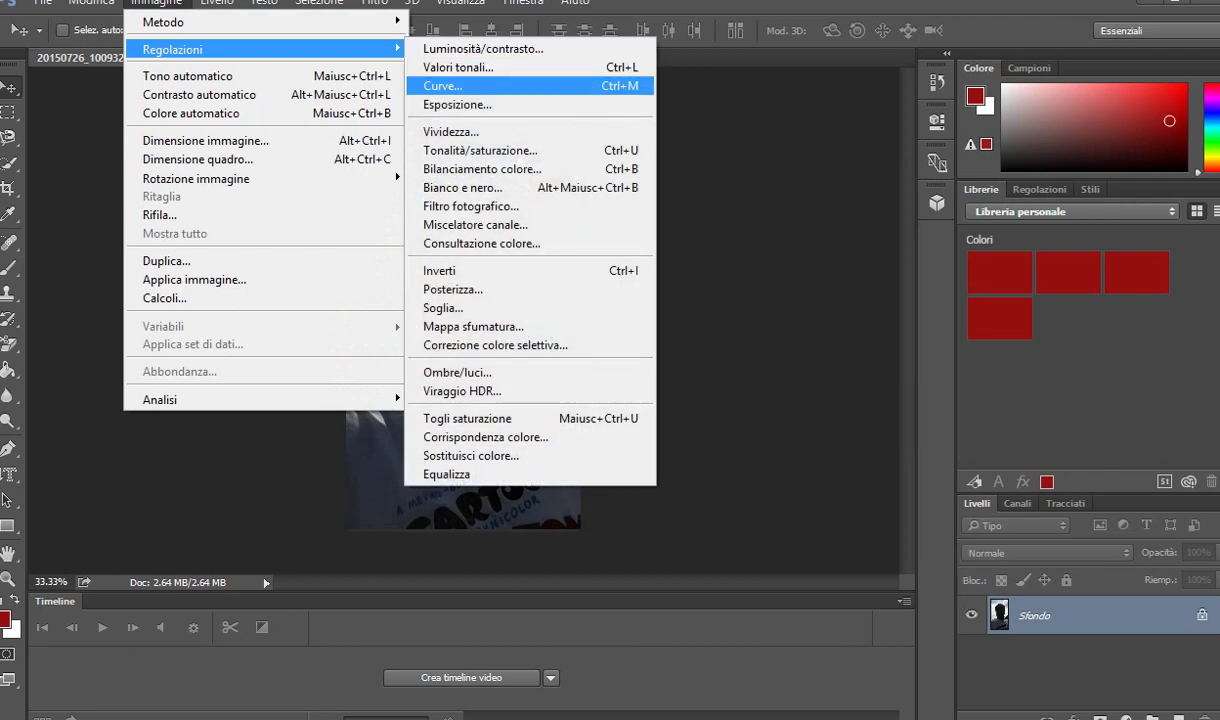
left_click(442, 86)
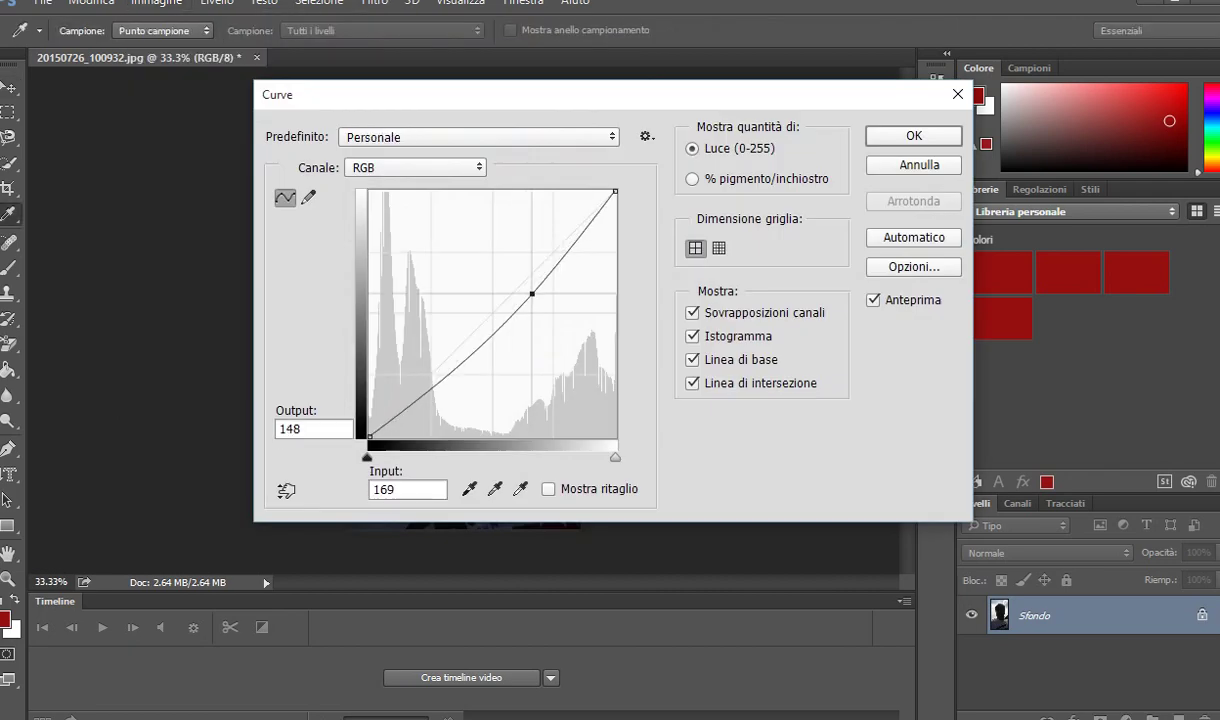
left_click_drag(531, 274, 542, 308)
mouse_move(400, 94)
left_mouse_down()
mouse_move(460, 132)
mouse_move(447, 334)
mouse_move(779, 413)
mouse_move(699, 148)
left_mouse_up()
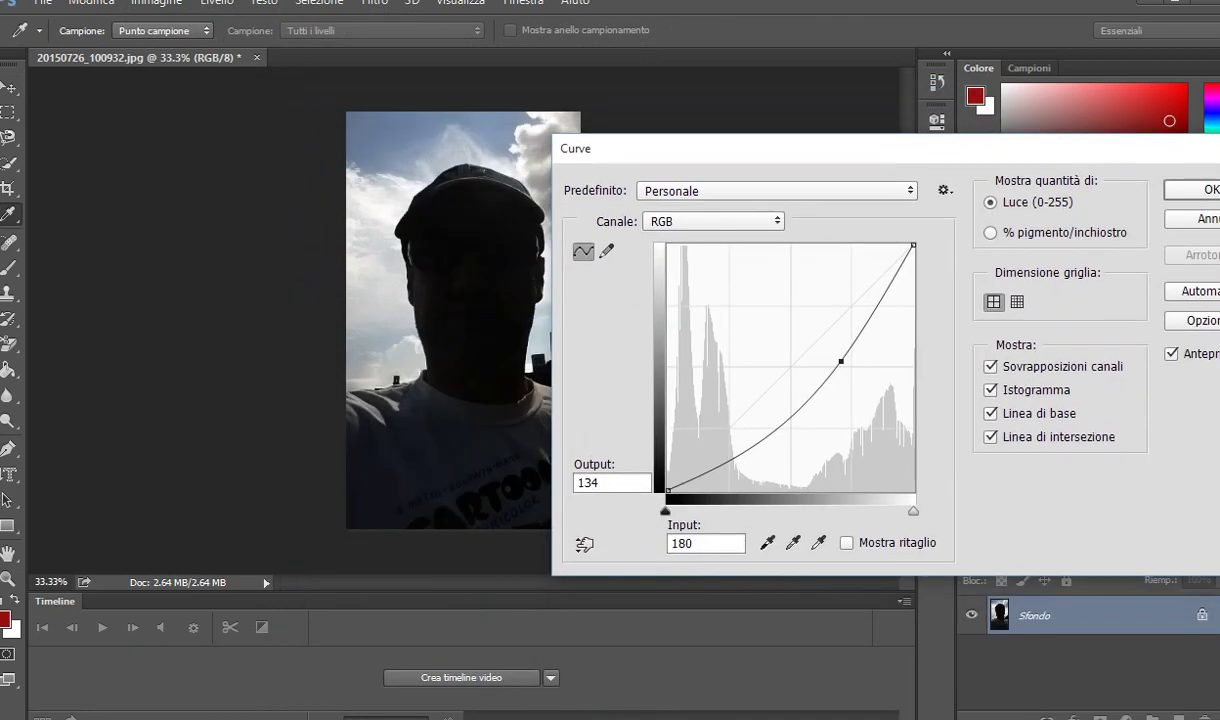
mouse_move(841, 361)
left_mouse_down()
mouse_move(844, 326)
mouse_move(710, 281)
mouse_move(760, 349)
mouse_move(725, 304)
mouse_move(709, 303)
left_mouse_up()
key("ctrl+z")
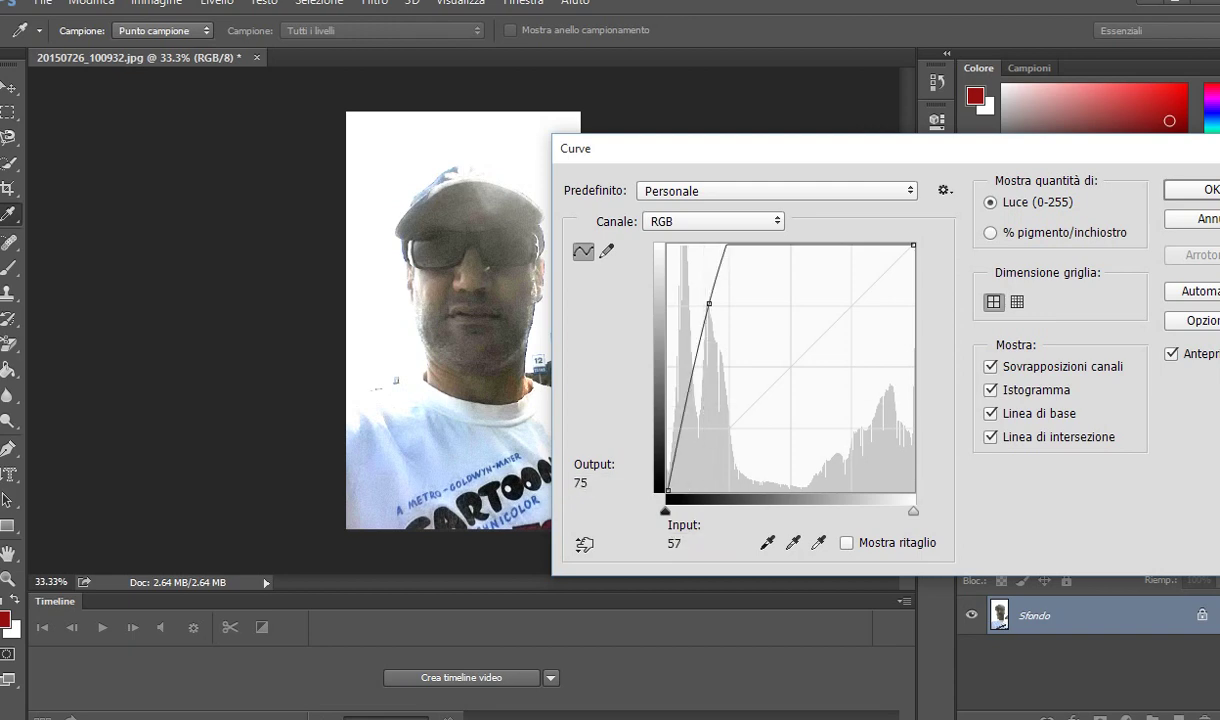
key("Return")
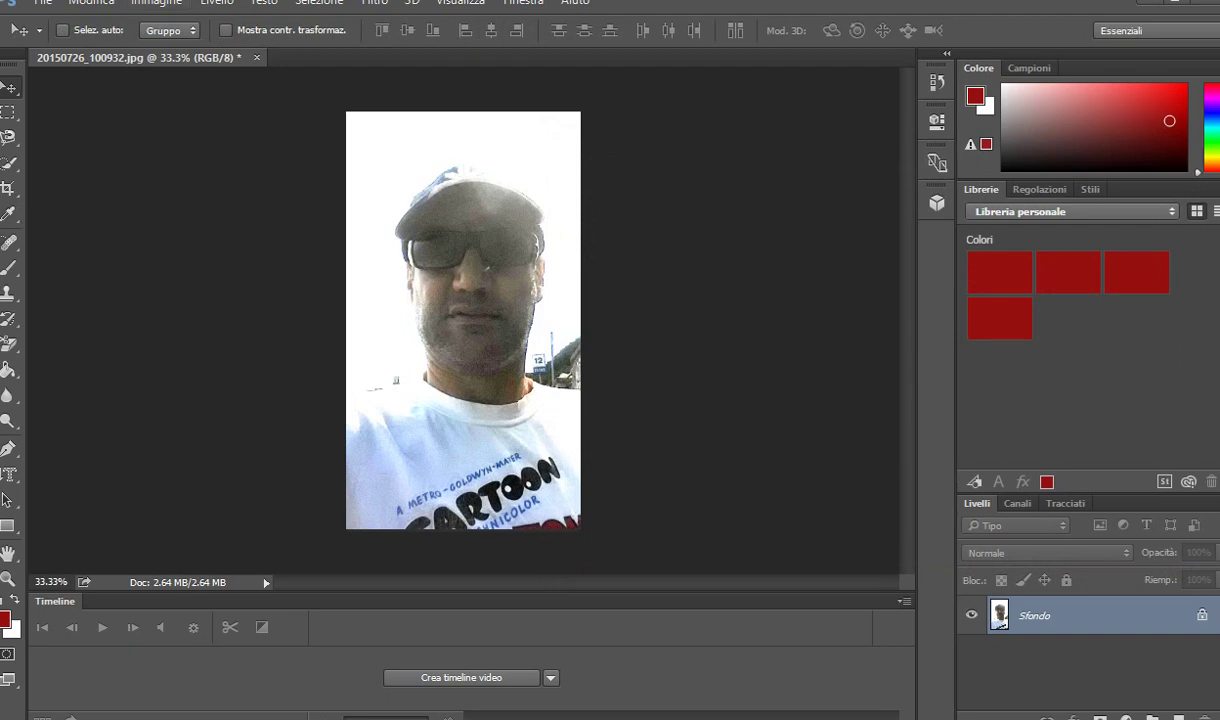
Duplicate the locked Sfondo layer into a Sfondo copia layer
left_click_drag(440, 232, 438, 244)
left_click(610, 287)
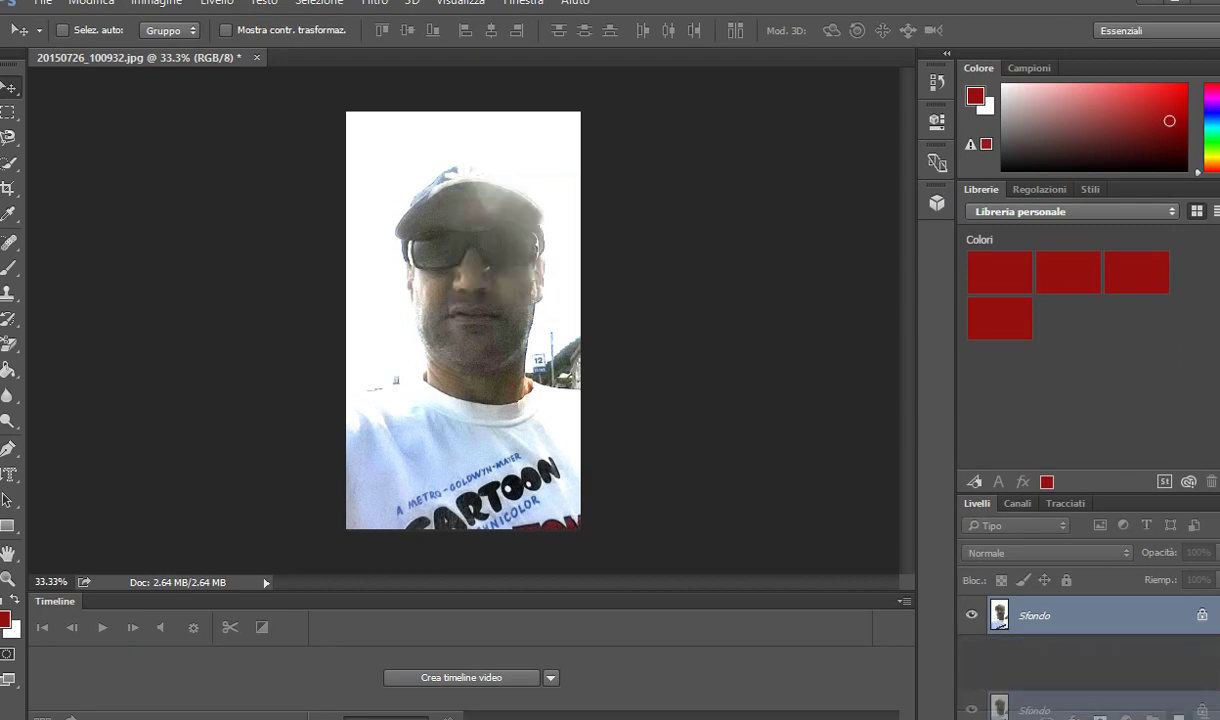
left_click_drag(1035, 615, 1178, 717)
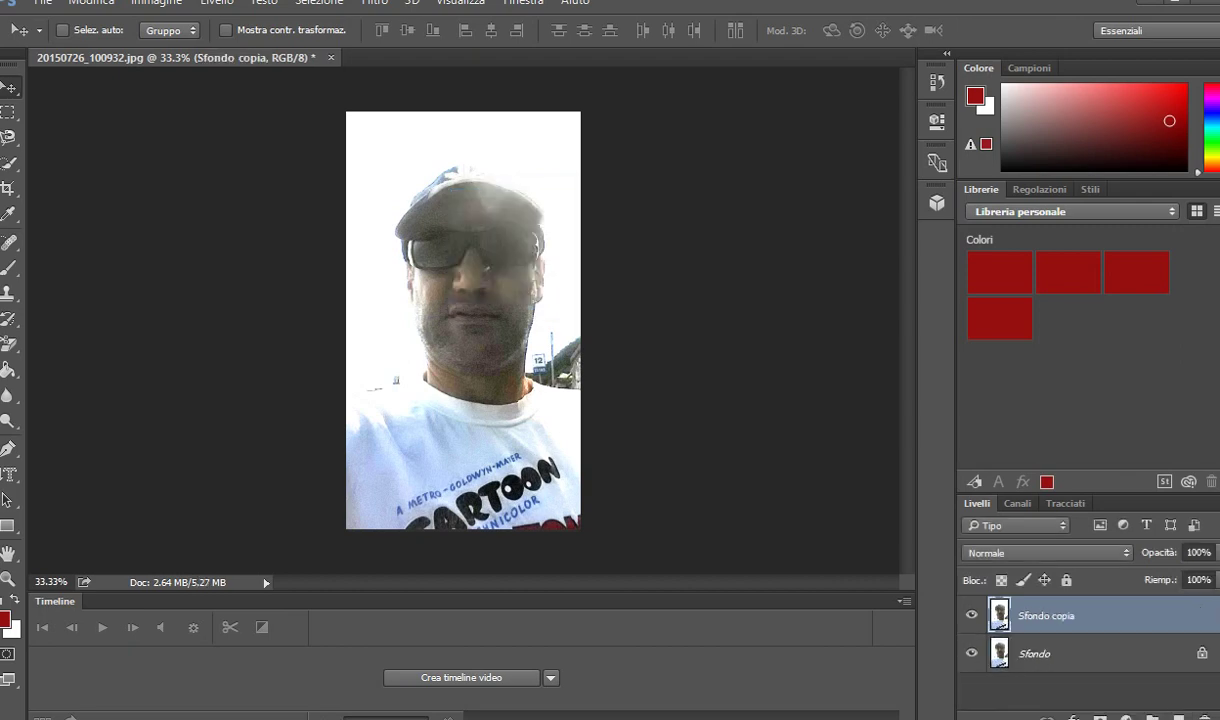
Set the copy's blend mode to Esclusione, keeping it at its original position
left_click(1048, 553)
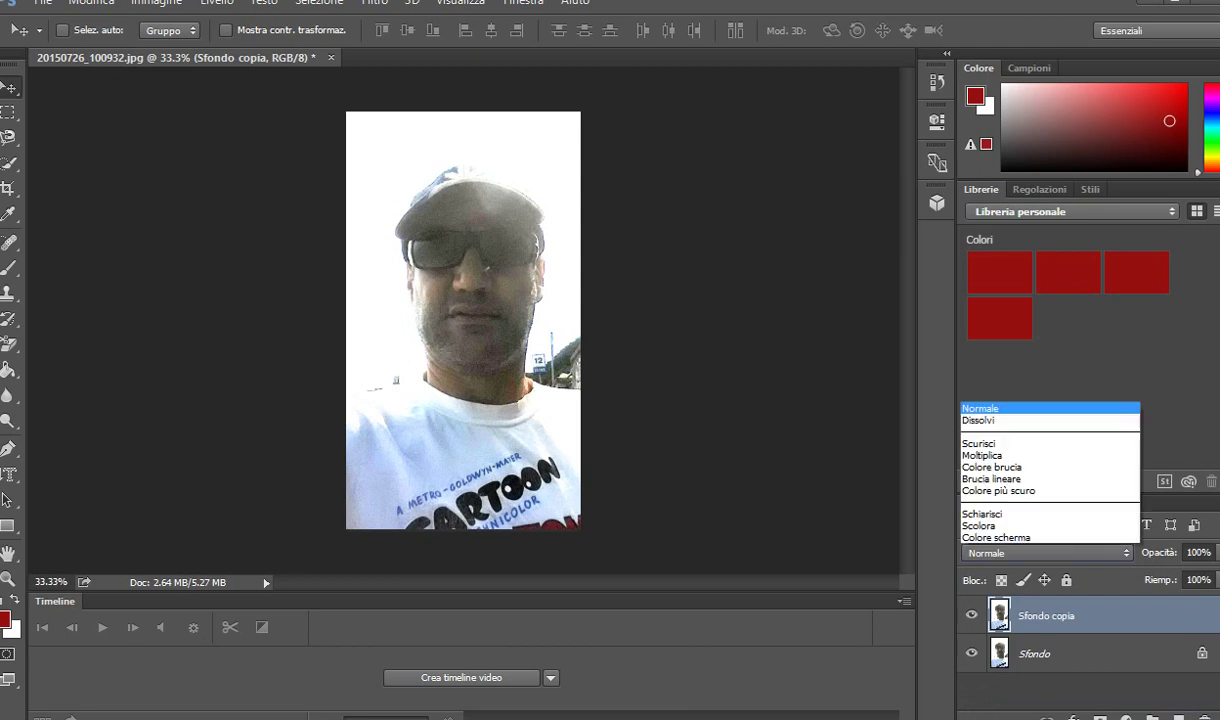
left_click(998, 255)
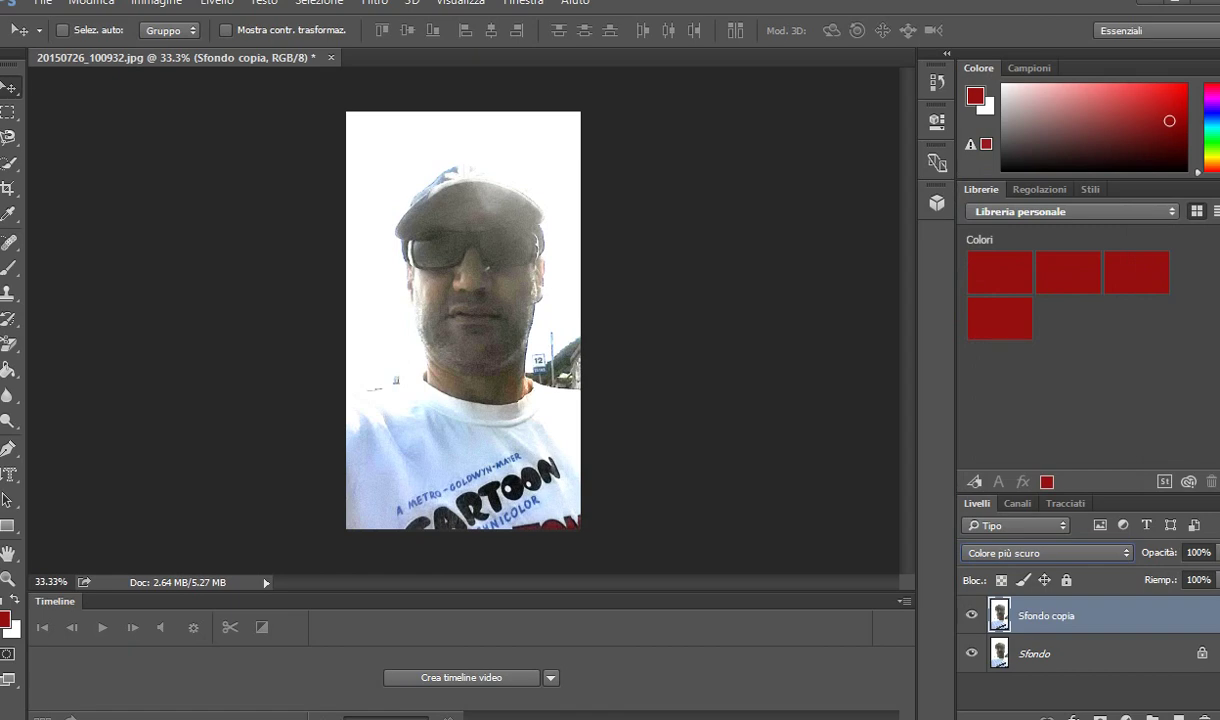
left_click(1048, 553)
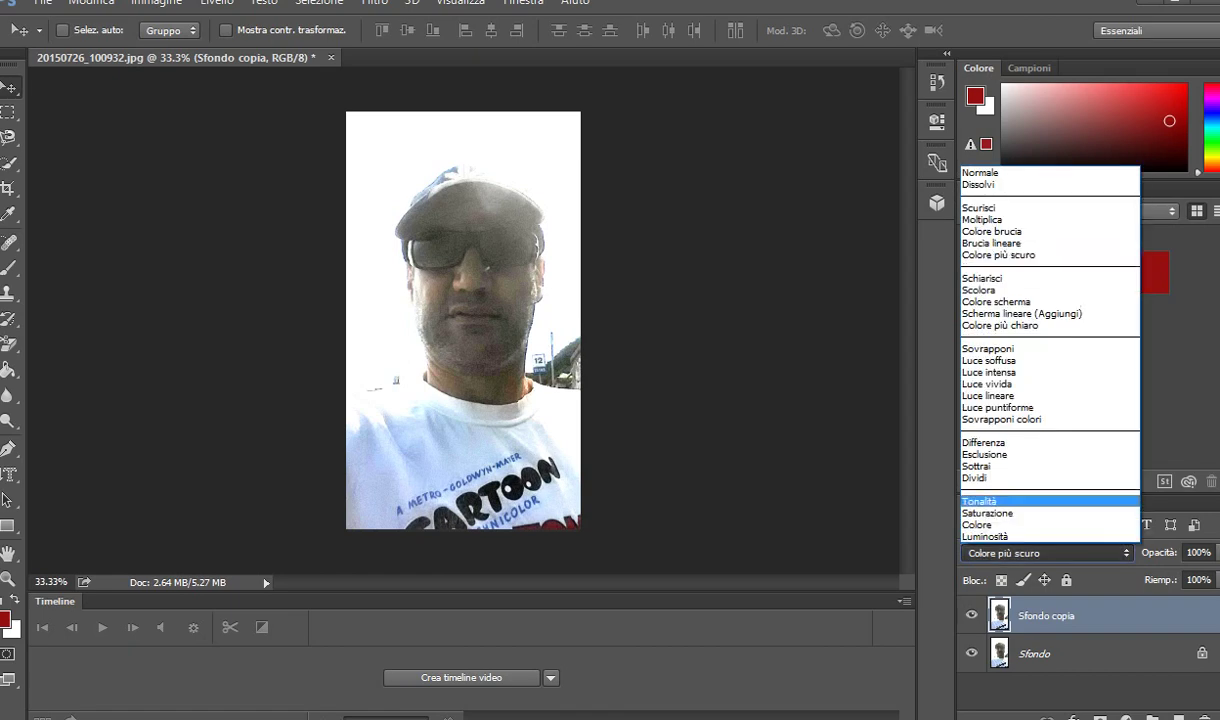
left_click(1000, 454)
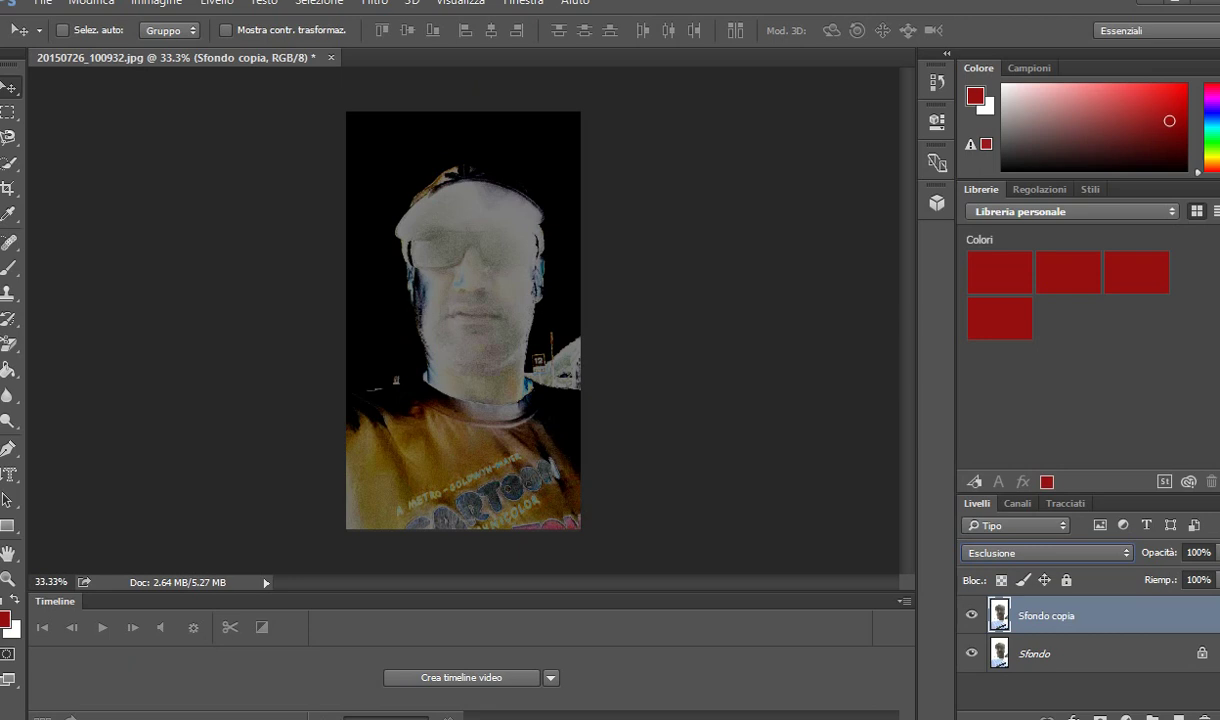
mouse_move(484, 198)
left_mouse_down()
mouse_move(484, 257)
mouse_move(484, 198)
left_mouse_up()
mouse_move(580, 256)
left_mouse_down()
mouse_move(760, 268)
mouse_move(588, 256)
left_mouse_up()
left_click_drag(478, 252, 478, 252)
Create a new 25 × 15 cm document at 155 pixels/cm with a pale pink background
left_click(43, 3)
left_click(68, 21)
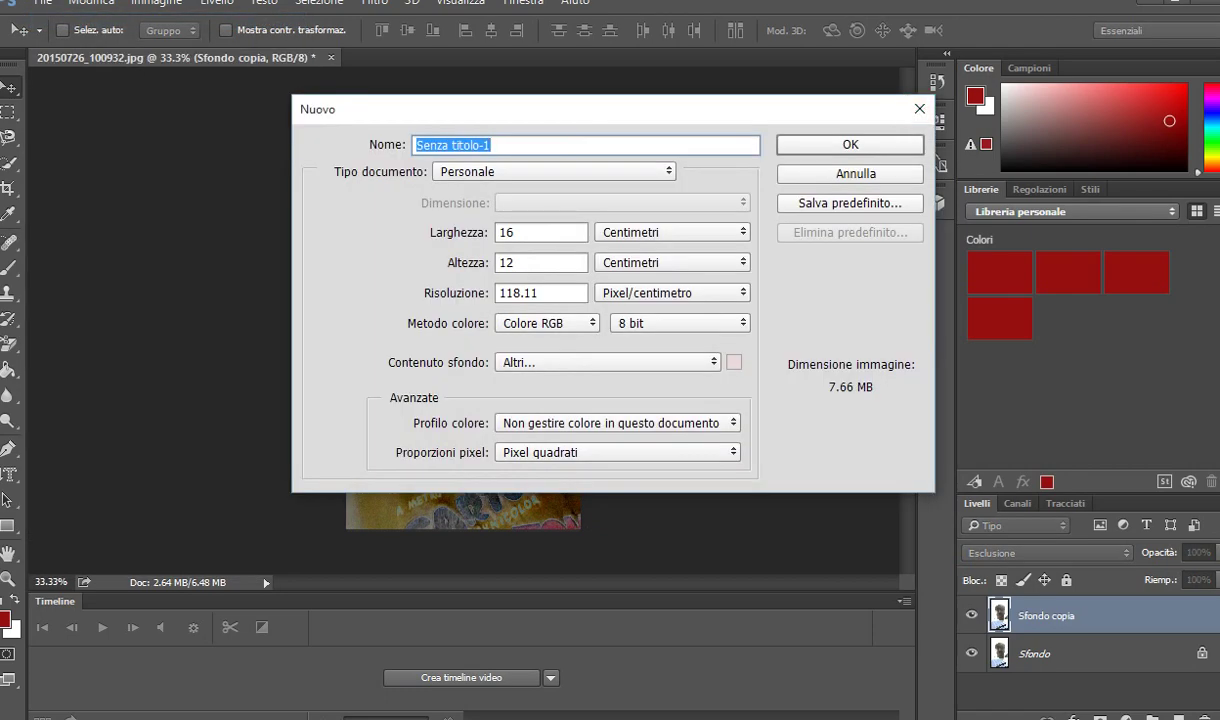
key("Tab")
type("2")
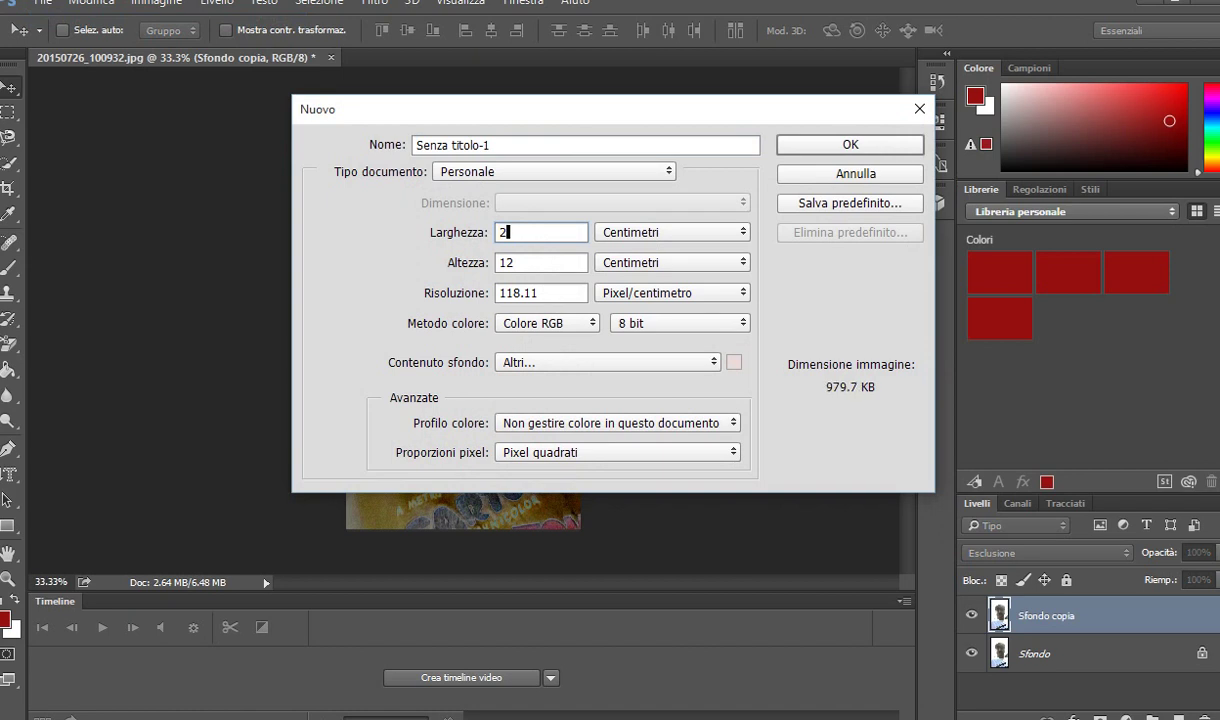
type("5")
key("Tab")
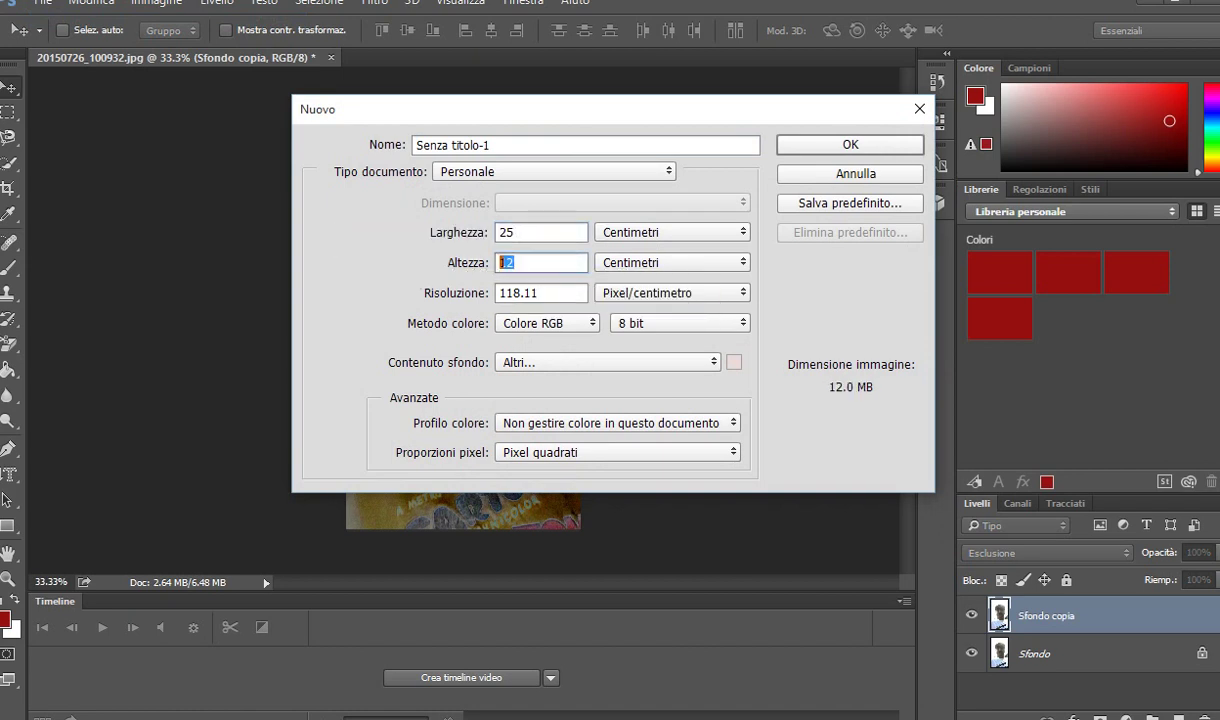
type("15")
key("Tab")
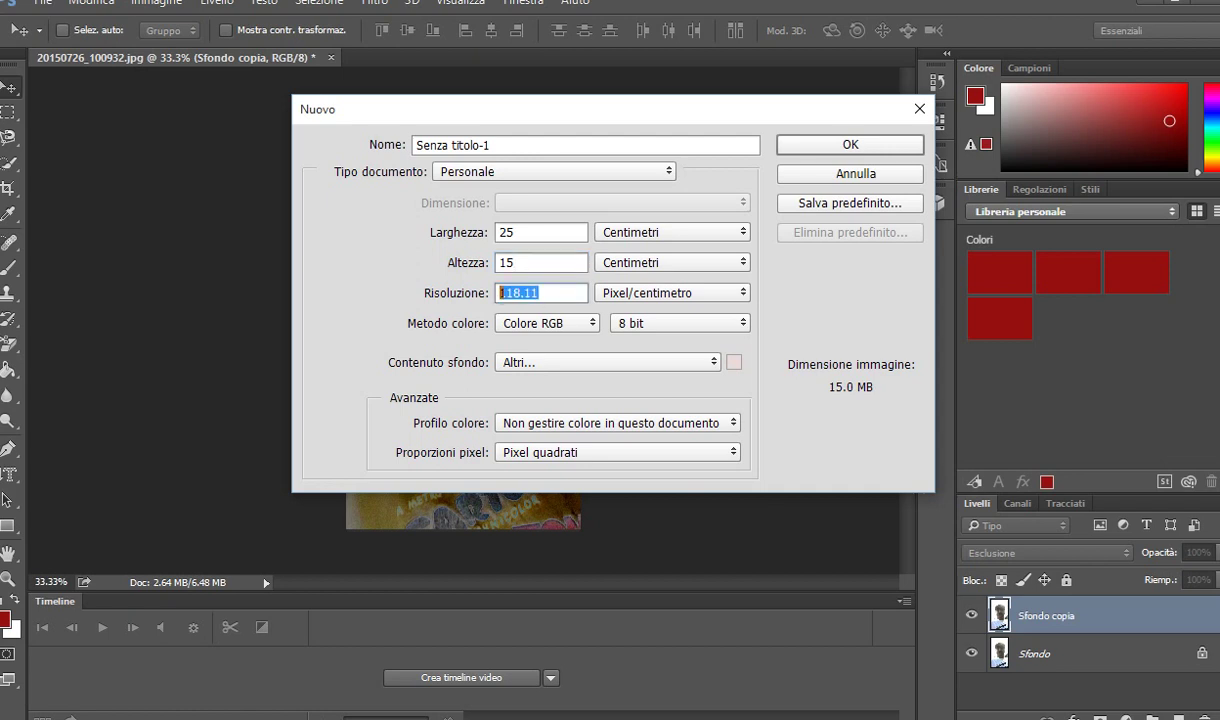
type("155")
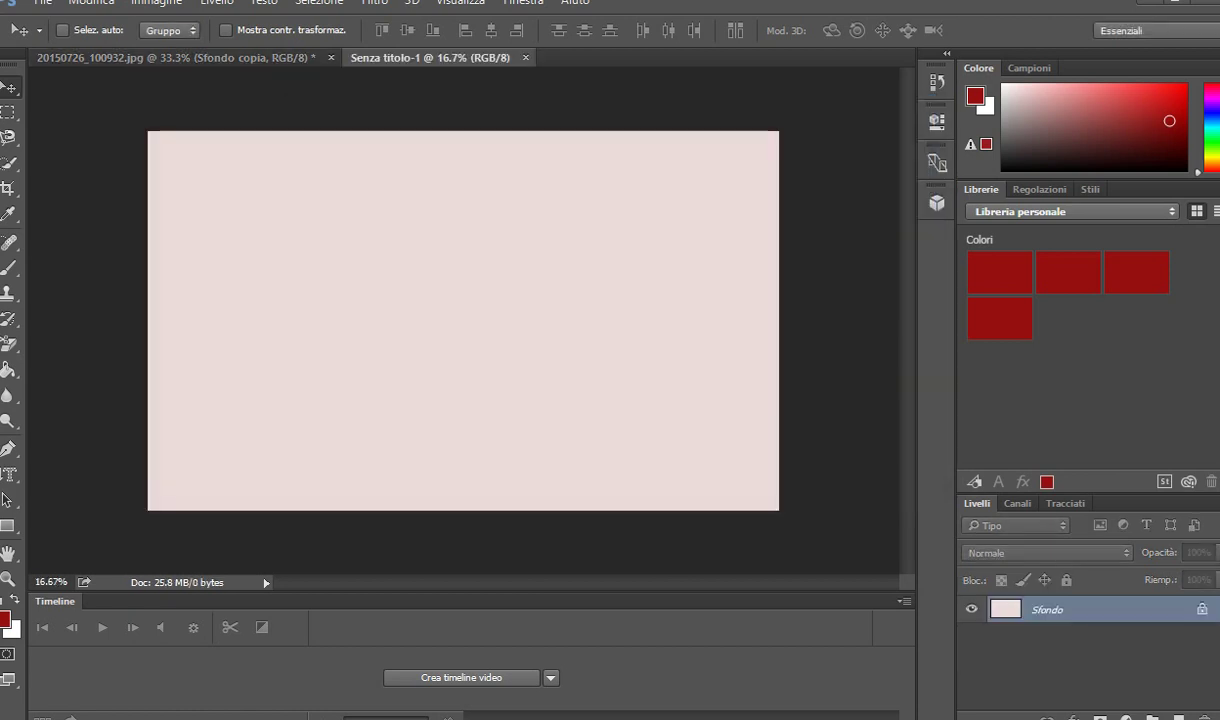
Drag the inverted portrait copy into Senza titolo-1 and place it at the top-left corner
key("ctrl+Tab")
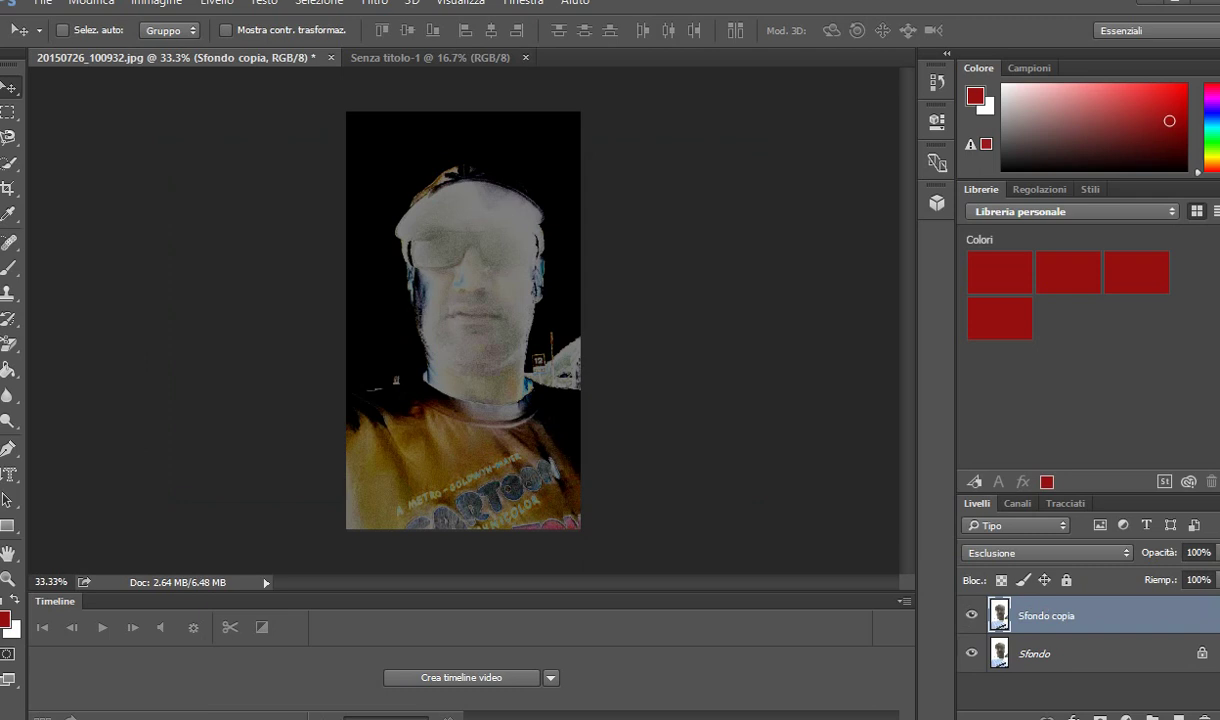
left_click_drag(444, 320, 470, 35)
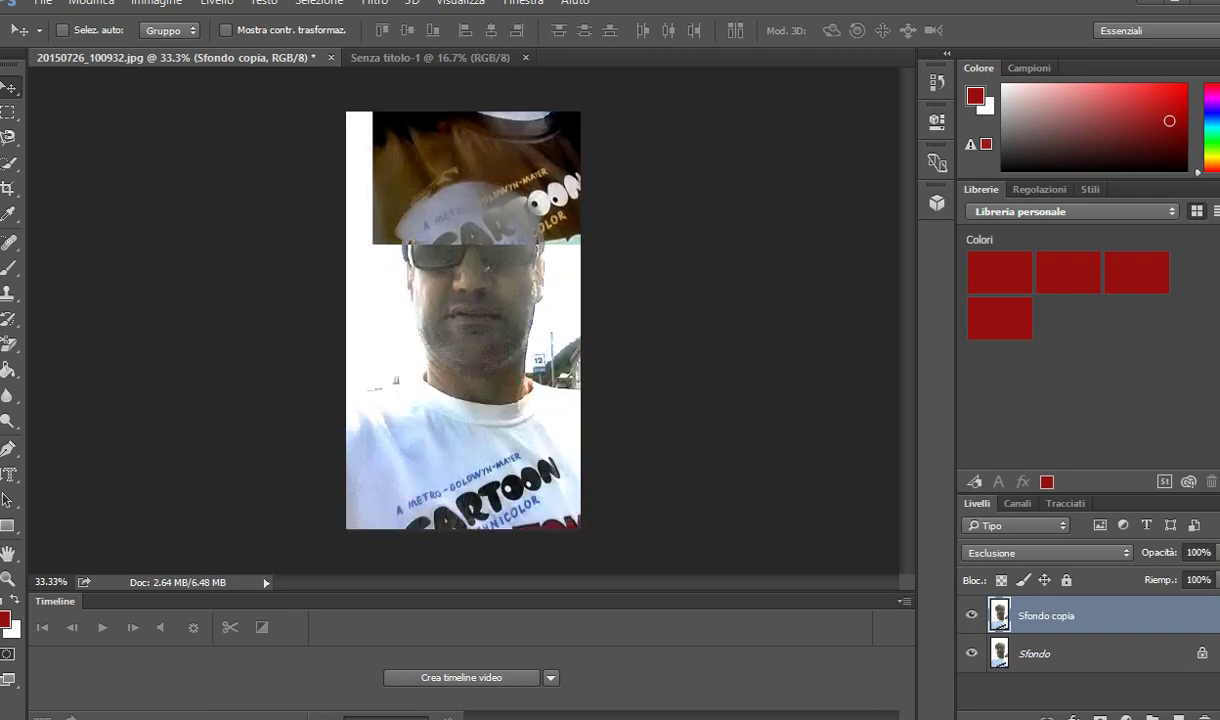
left_click_drag(470, 35, 444, 320)
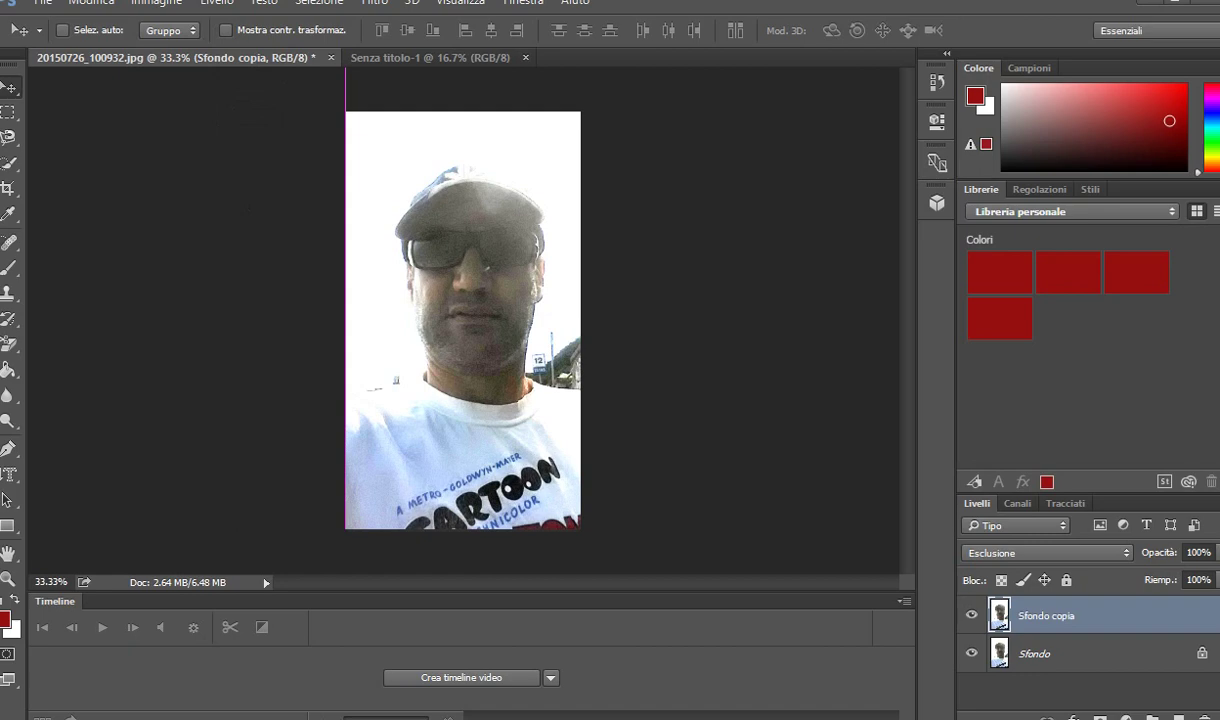
mouse_move(444, 320)
left_mouse_down()
mouse_move(430, 57)
mouse_move(466, 266)
left_mouse_up()
mouse_move(480, 204)
left_mouse_down()
mouse_move(406, 244)
mouse_move(286, 184)
mouse_move(237, 186)
mouse_move(233, 200)
left_mouse_up()
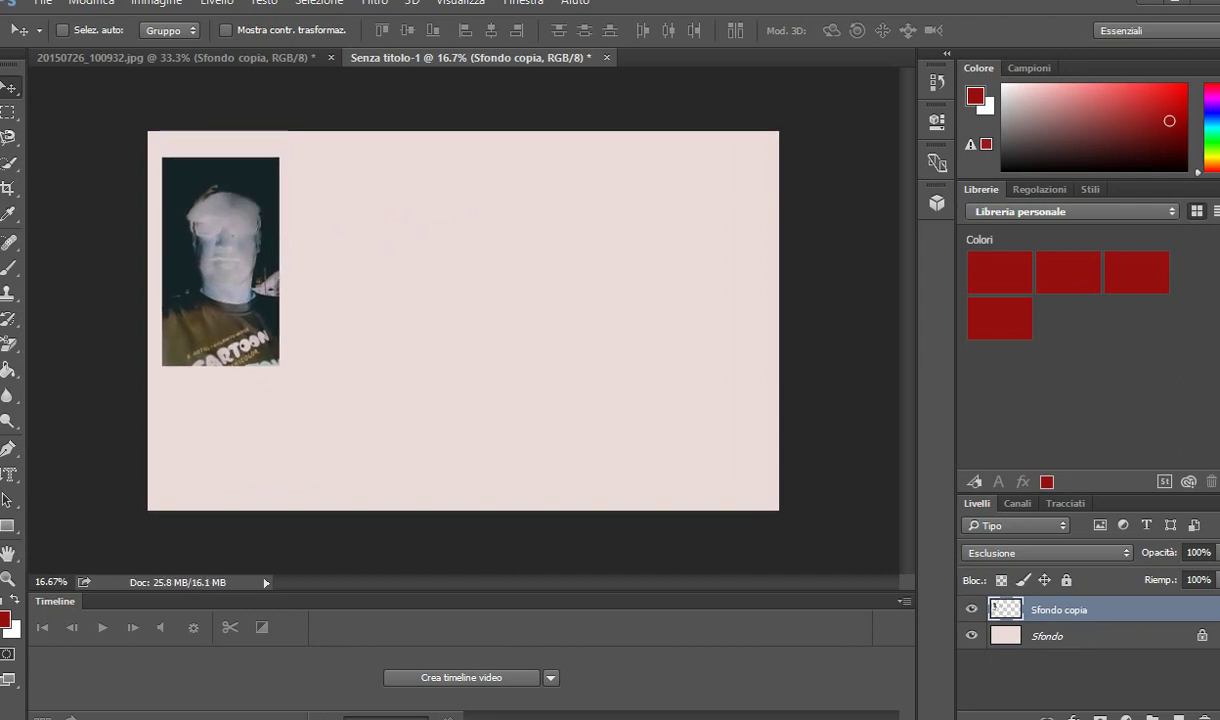
Back on the original photo, slide the portrait copy up toward the top-left
key("ctrl+Tab")
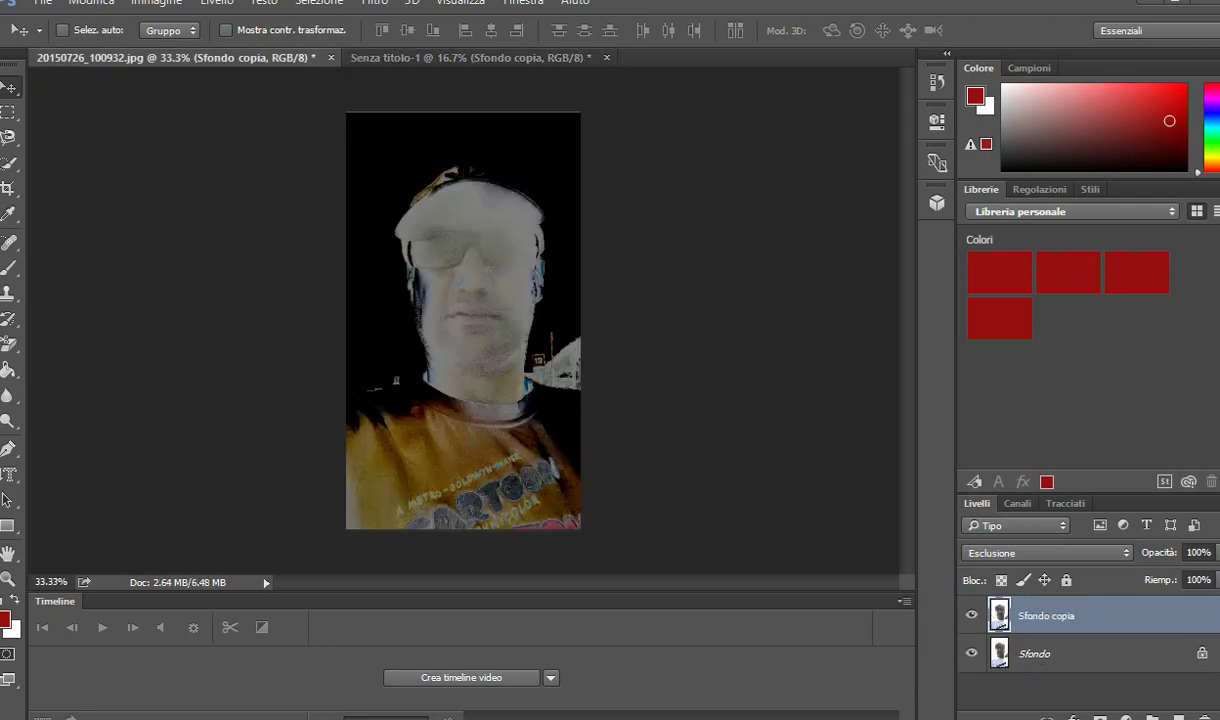
left_click_drag(400, 300, 395, 108)
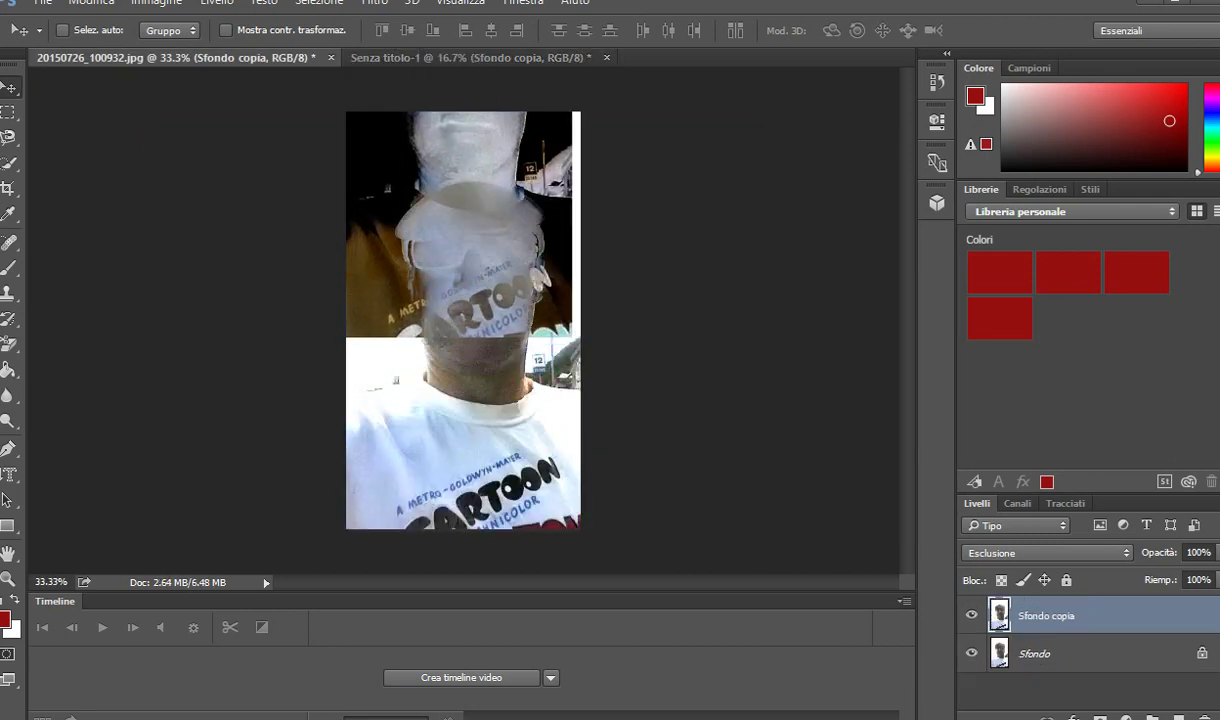
mouse_move(395, 108)
left_mouse_down()
mouse_move(100, 78)
mouse_move(110, 20)
left_mouse_up()
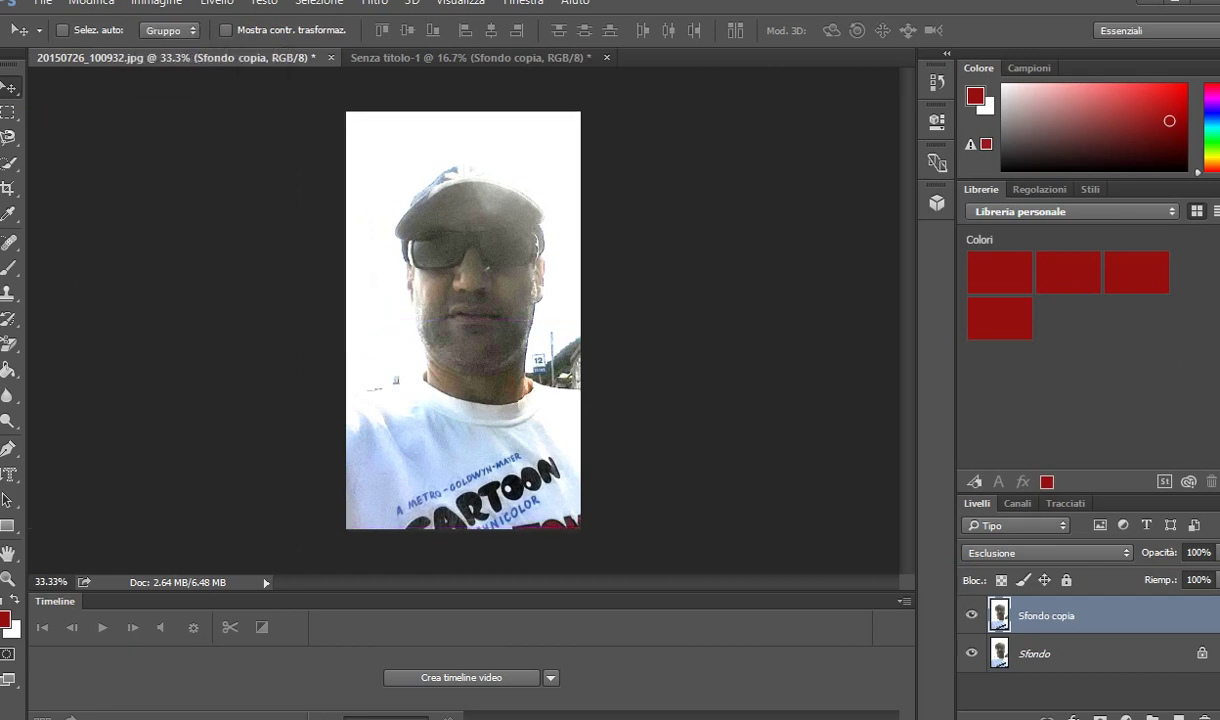
Move the second portrait copy beside the first along the collage's top
key("ctrl+Tab")
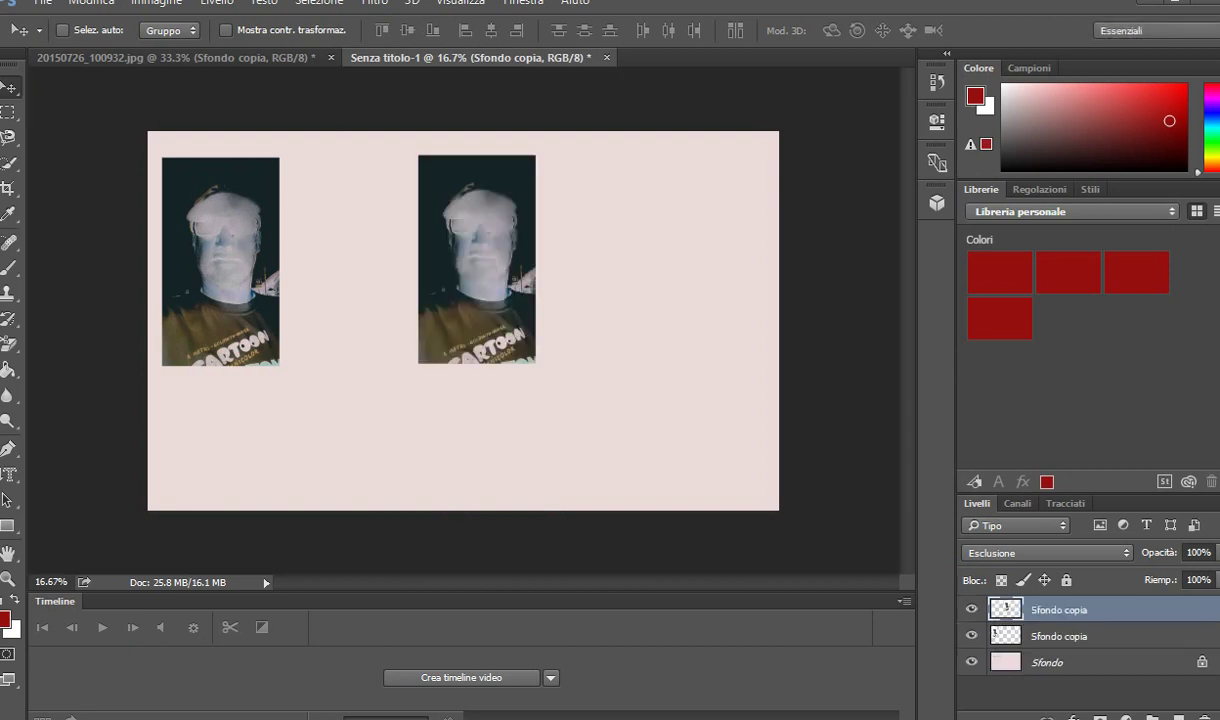
left_click_drag(475, 190, 403, 190)
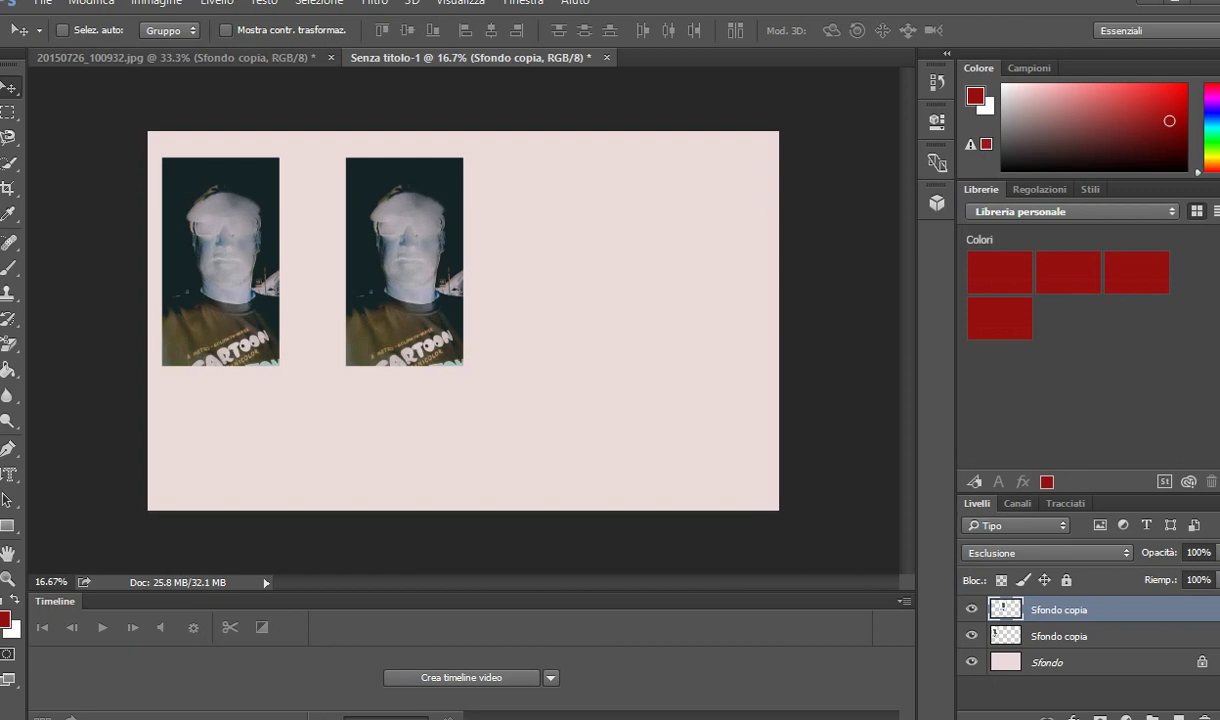
key("ctrl+Tab")
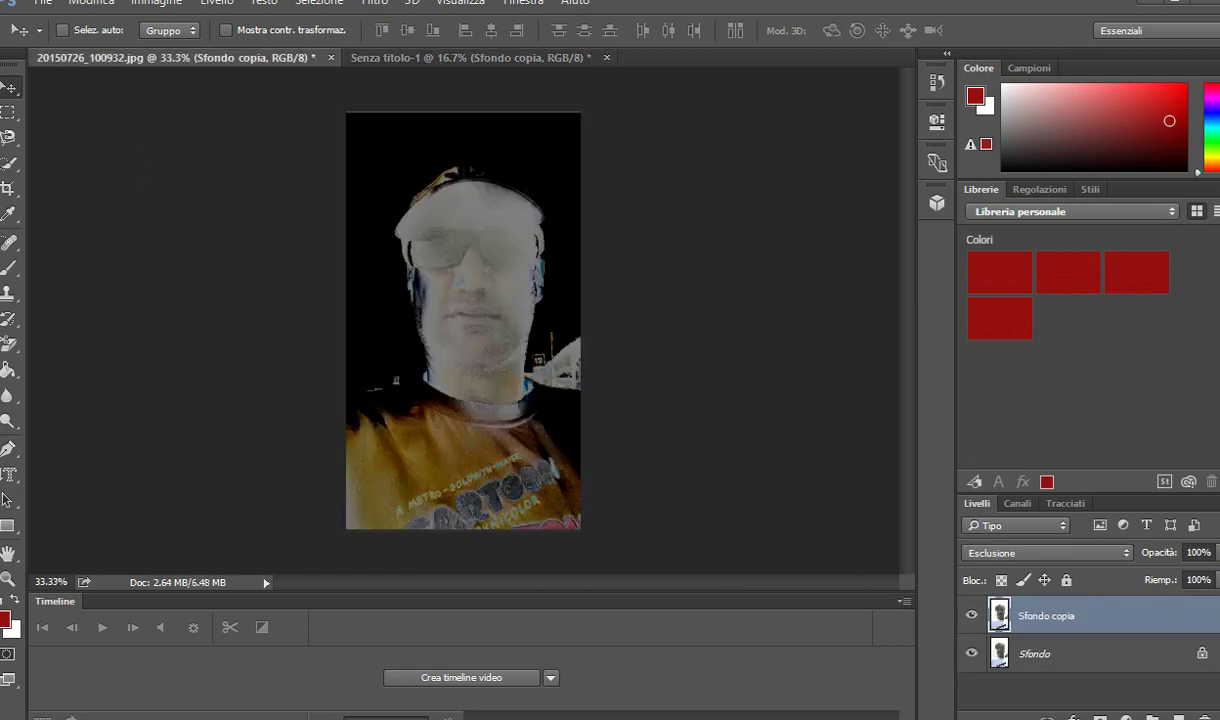
On the original photo, reselect the portrait copy layer and open its blend-mode list
key("alt+bracketleft")
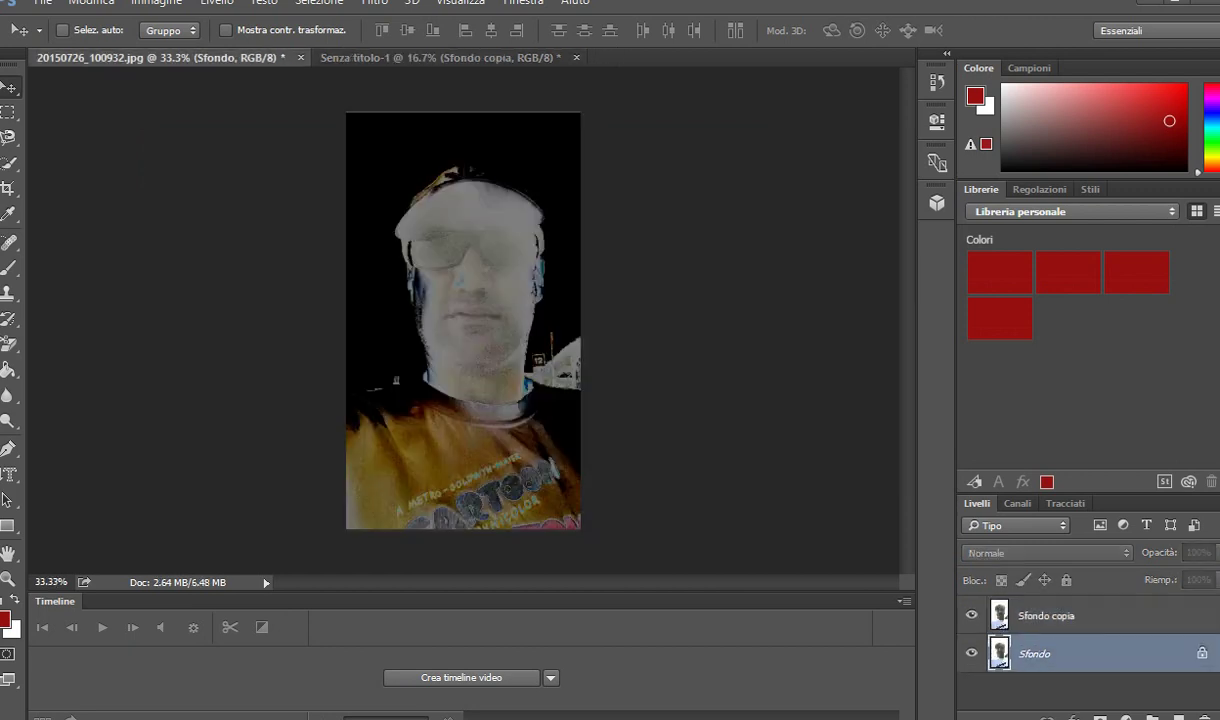
key("alt+bracketright")
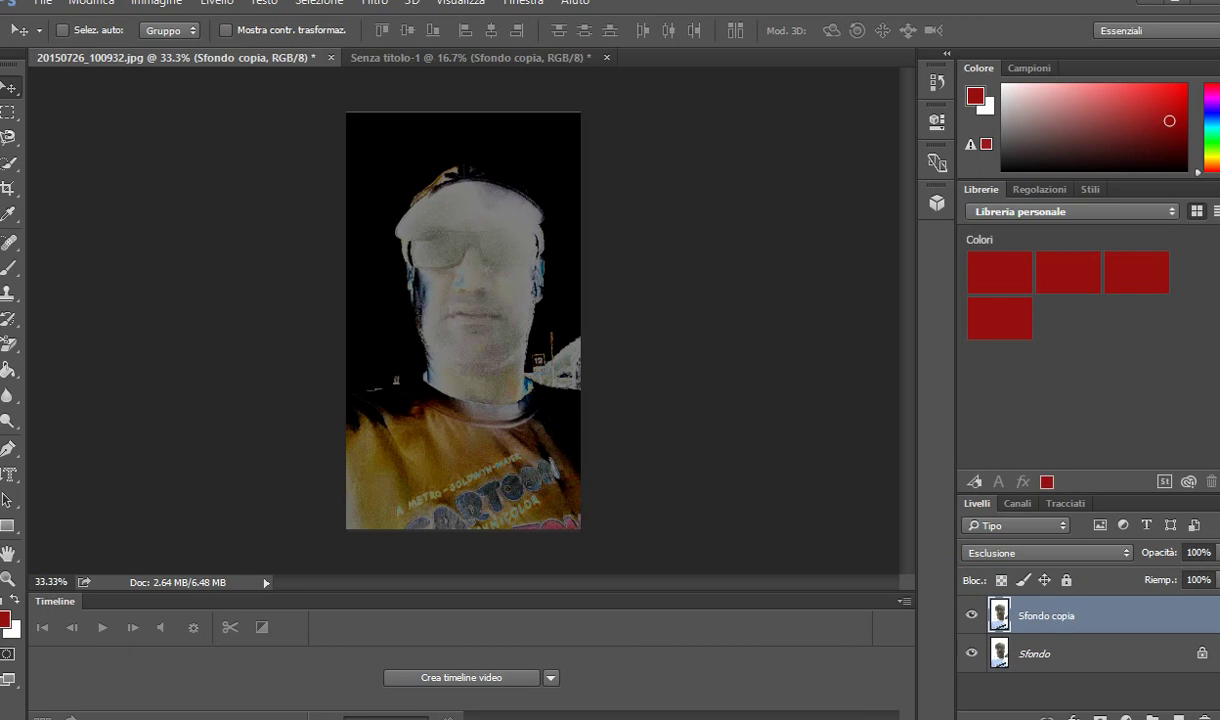
left_click(1047, 553)
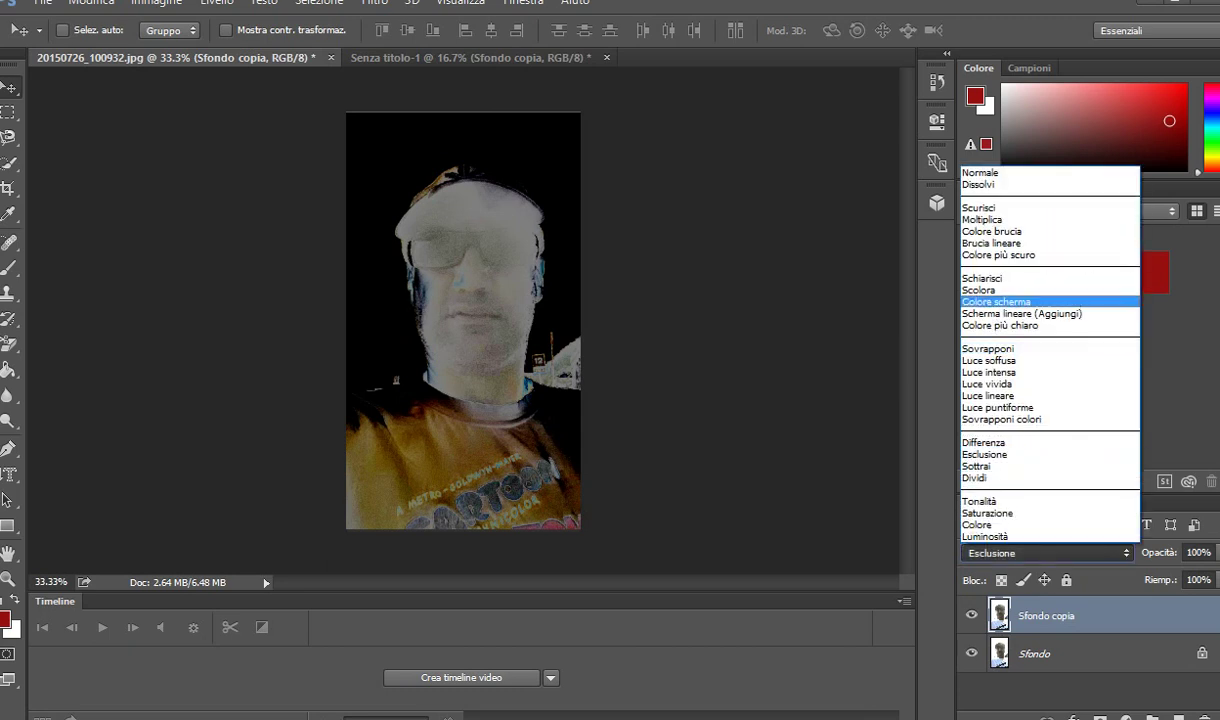
Give the copy a Colore scherma blend and add it as a third, nearly white collage panel
key("Return")
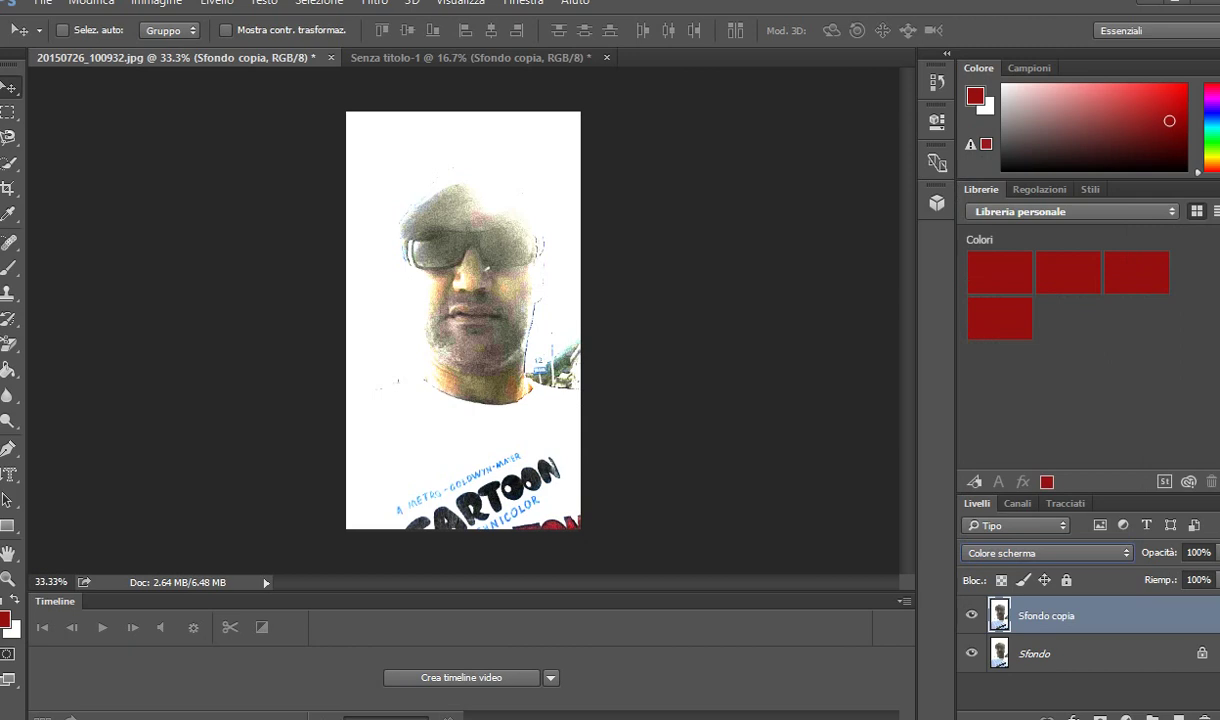
left_click_drag(510, 245, 410, 25)
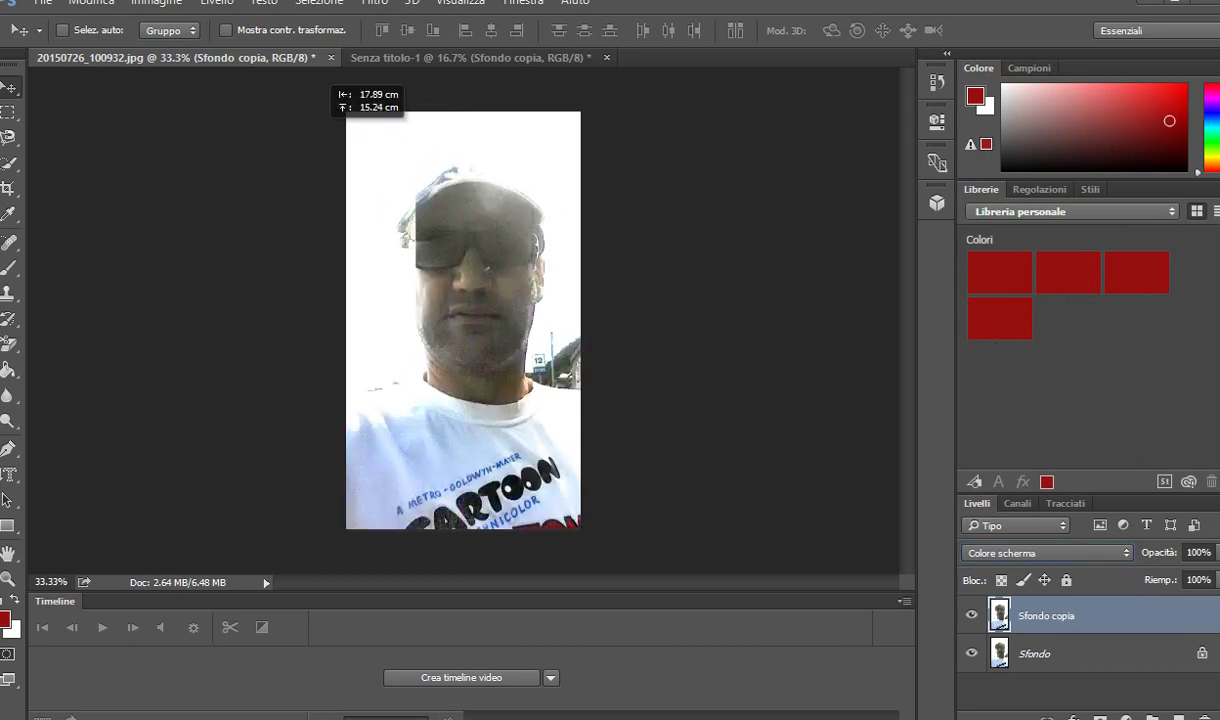
key("ctrl+Tab")
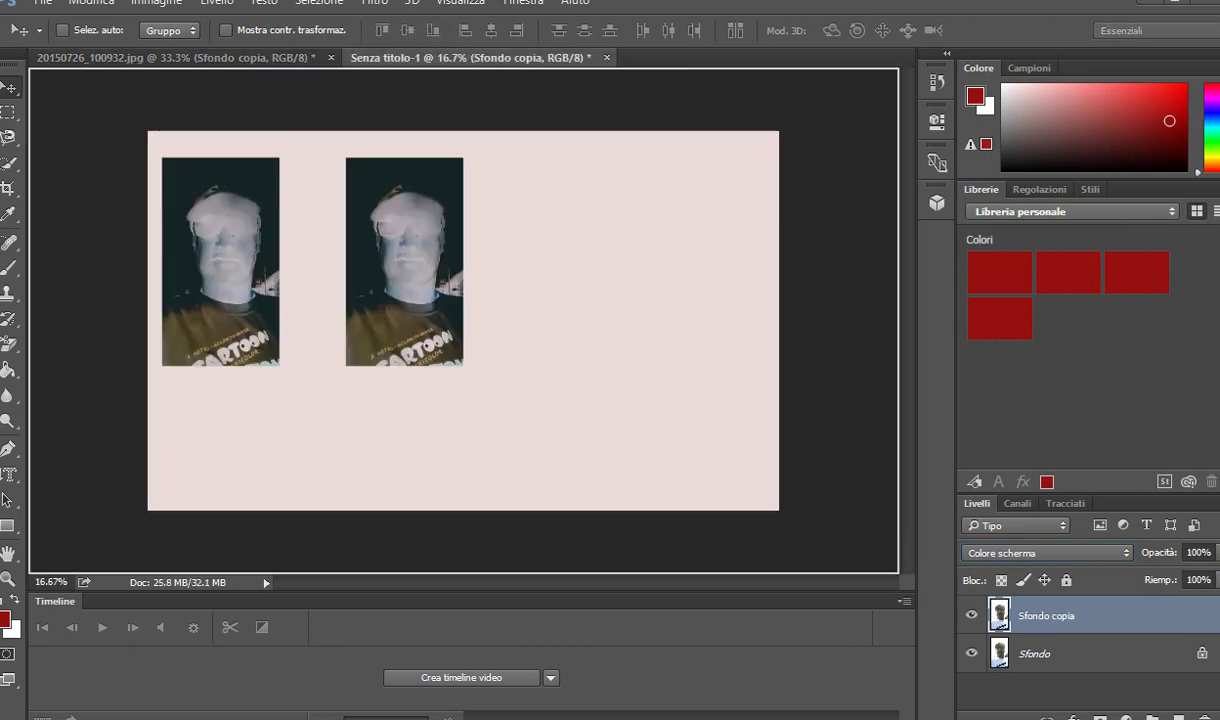
mouse_move(410, 57)
left_mouse_down()
mouse_move(605, 280)
mouse_move(588, 262)
left_mouse_up()
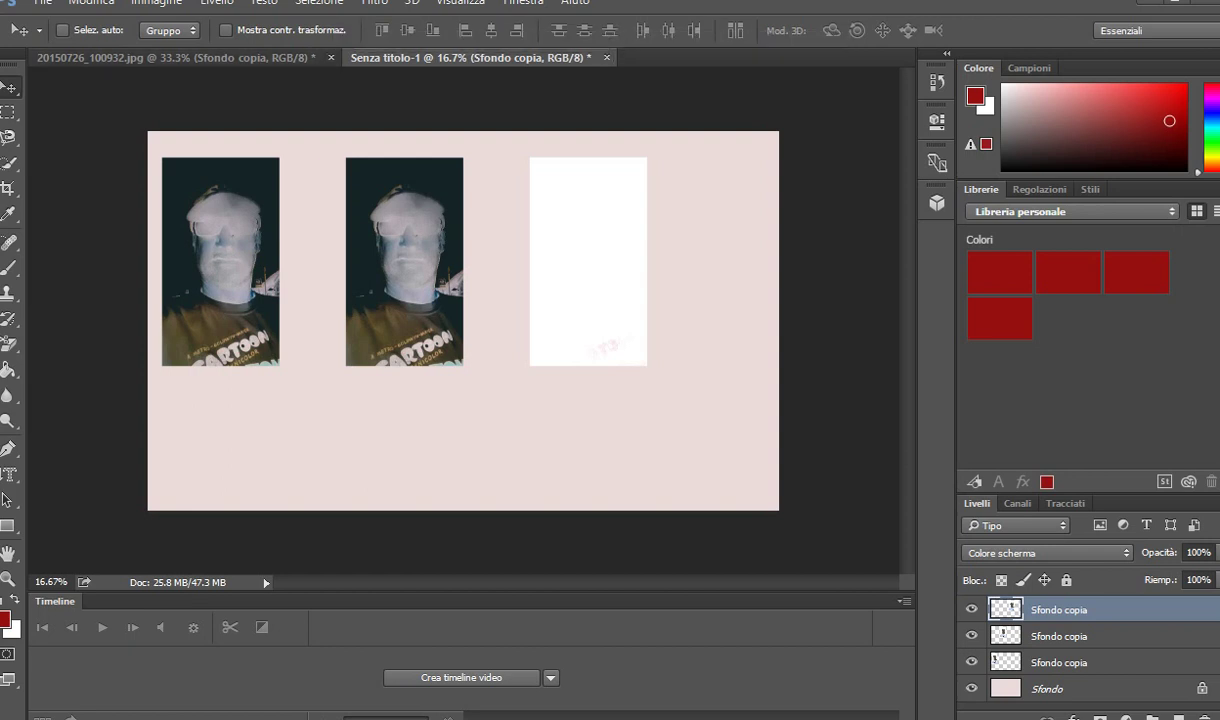
left_click(175, 57)
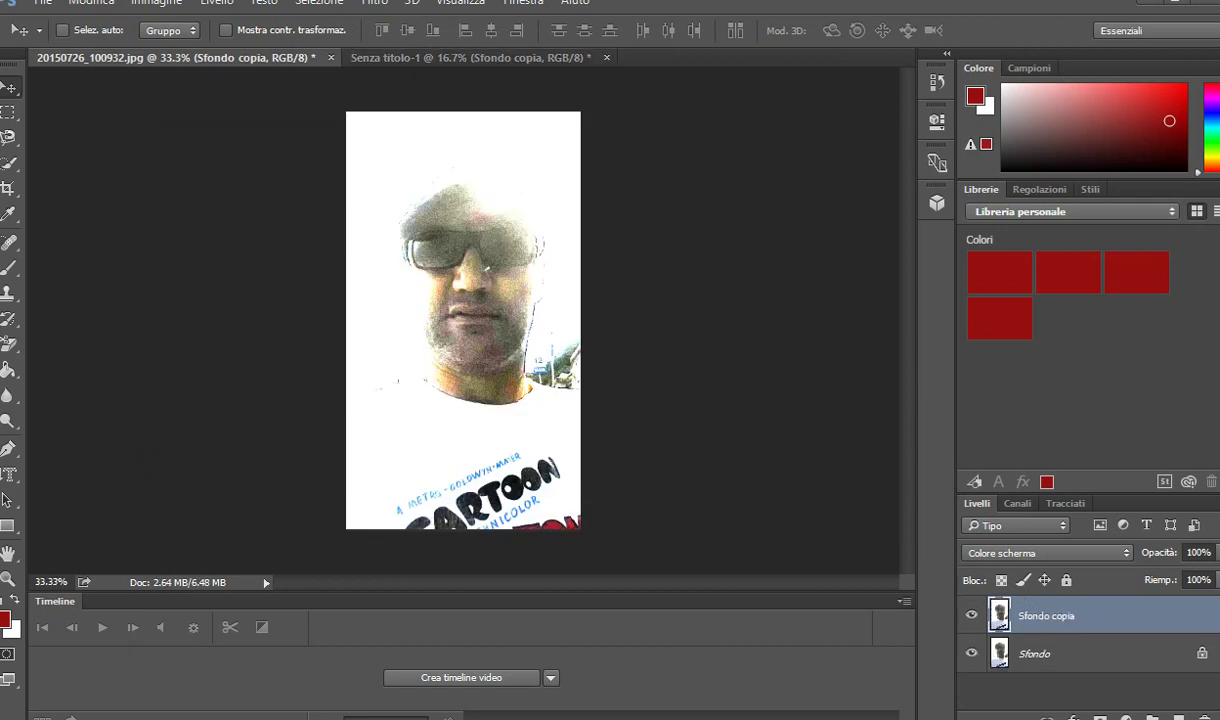
left_click(470, 57)
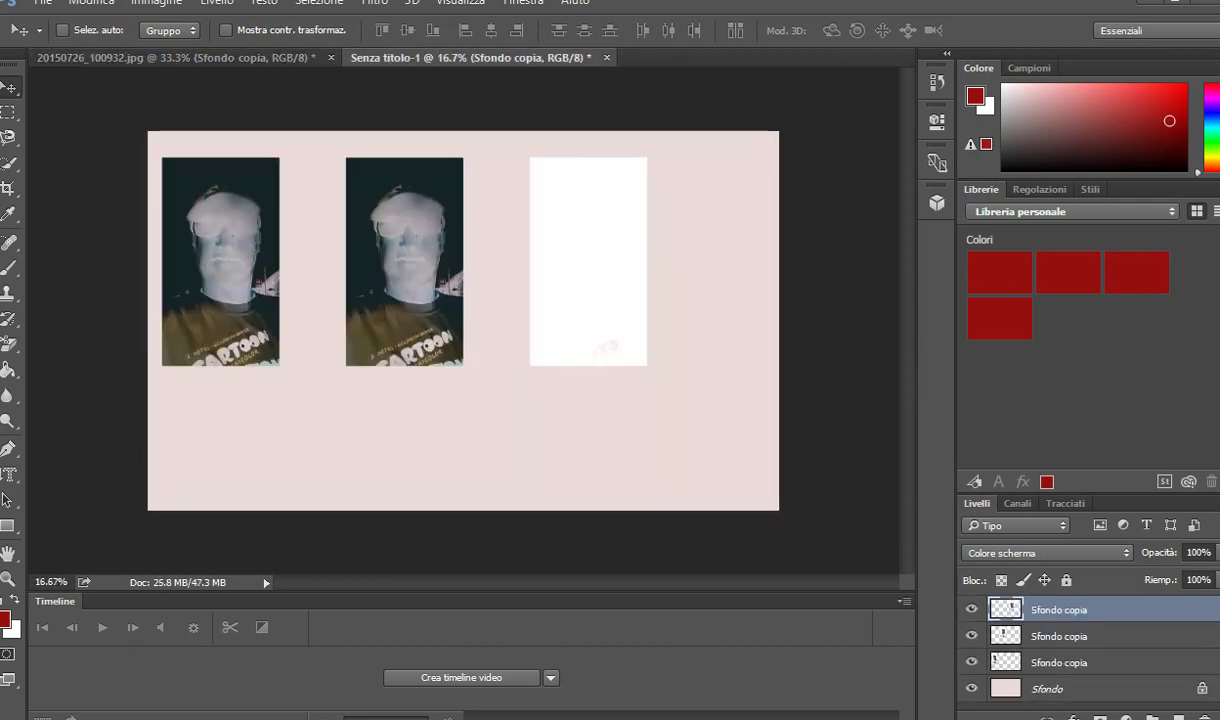
left_click(175, 57)
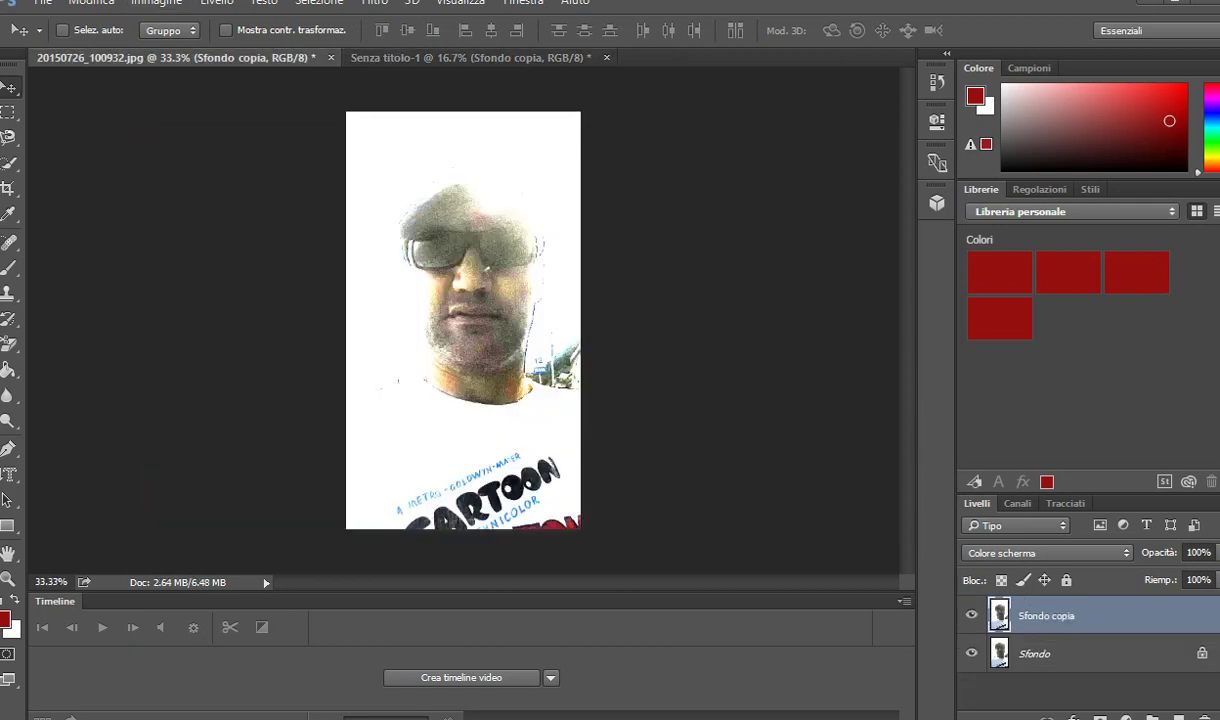
Resize the portrait photo to 30 cm wide via Dimensione immagine
left_click(156, 3)
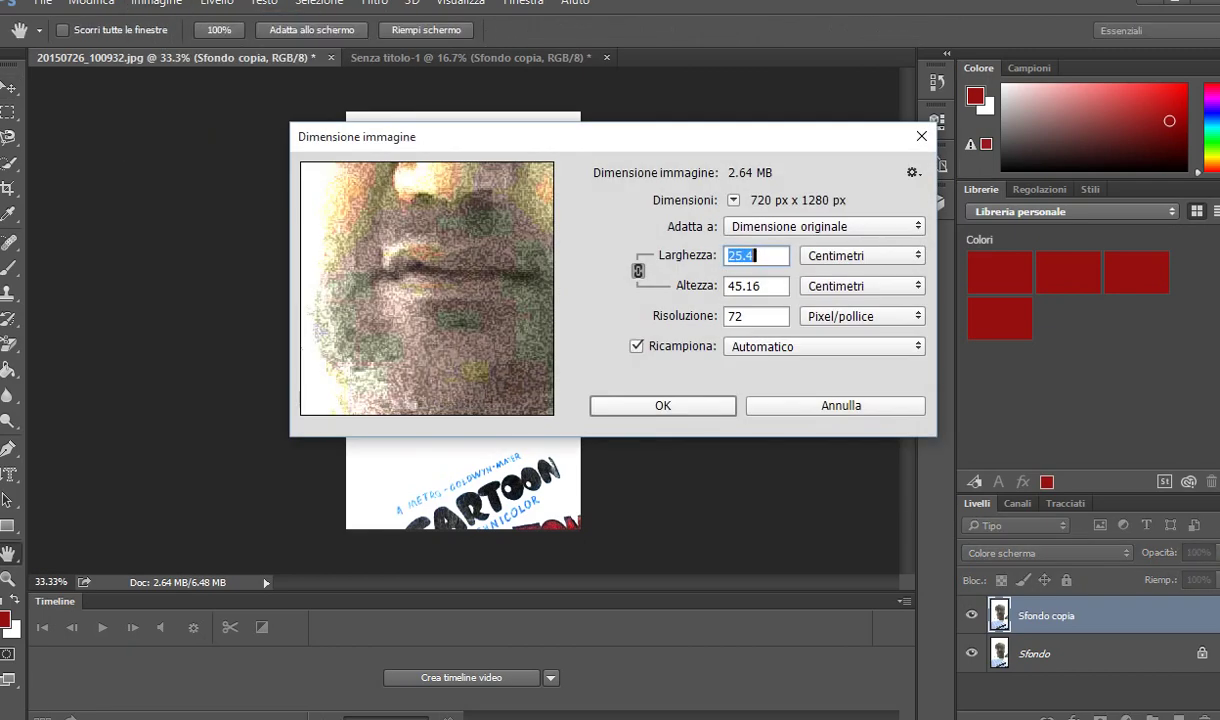
type("30")
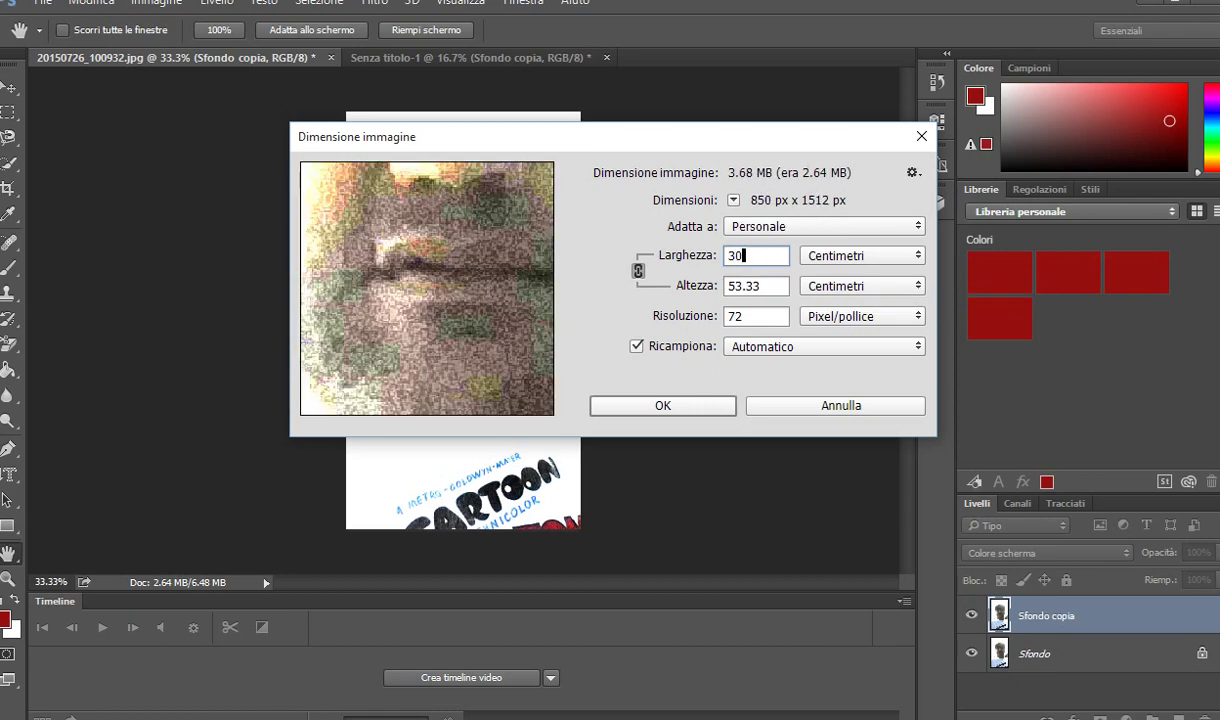
key("Return")
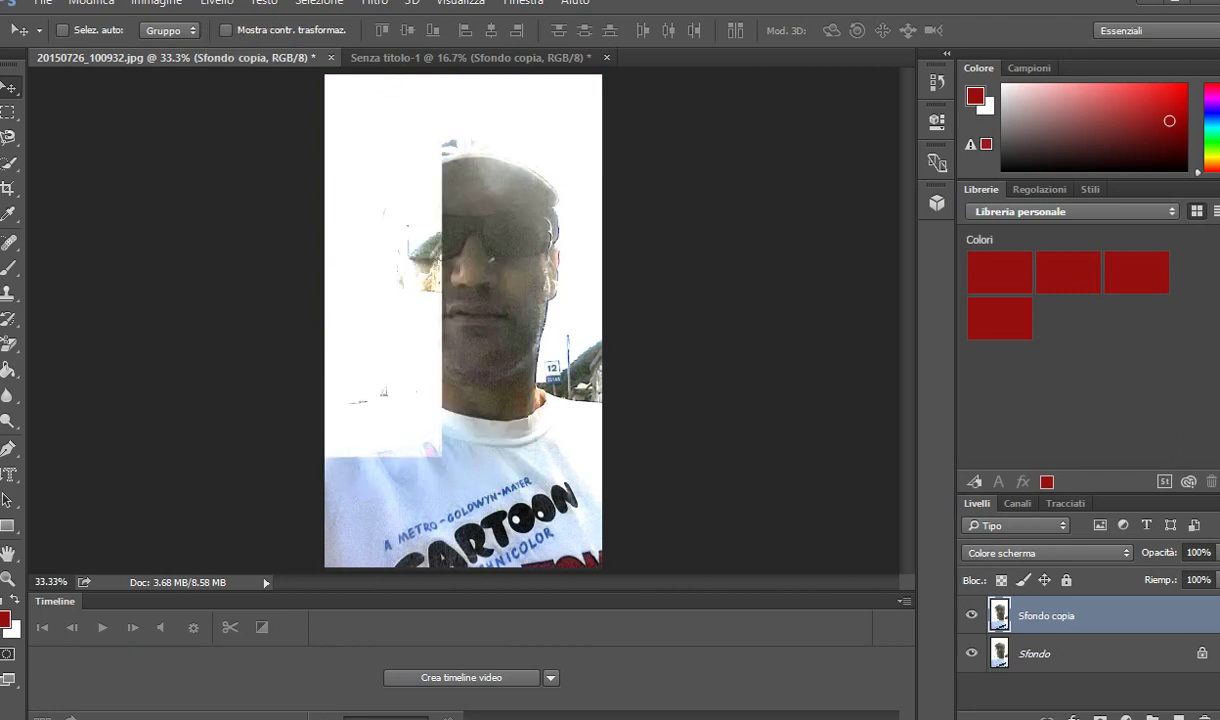
Add the resized bright copy to the right side of the collage
left_click_drag(190, 25, 470, 57)
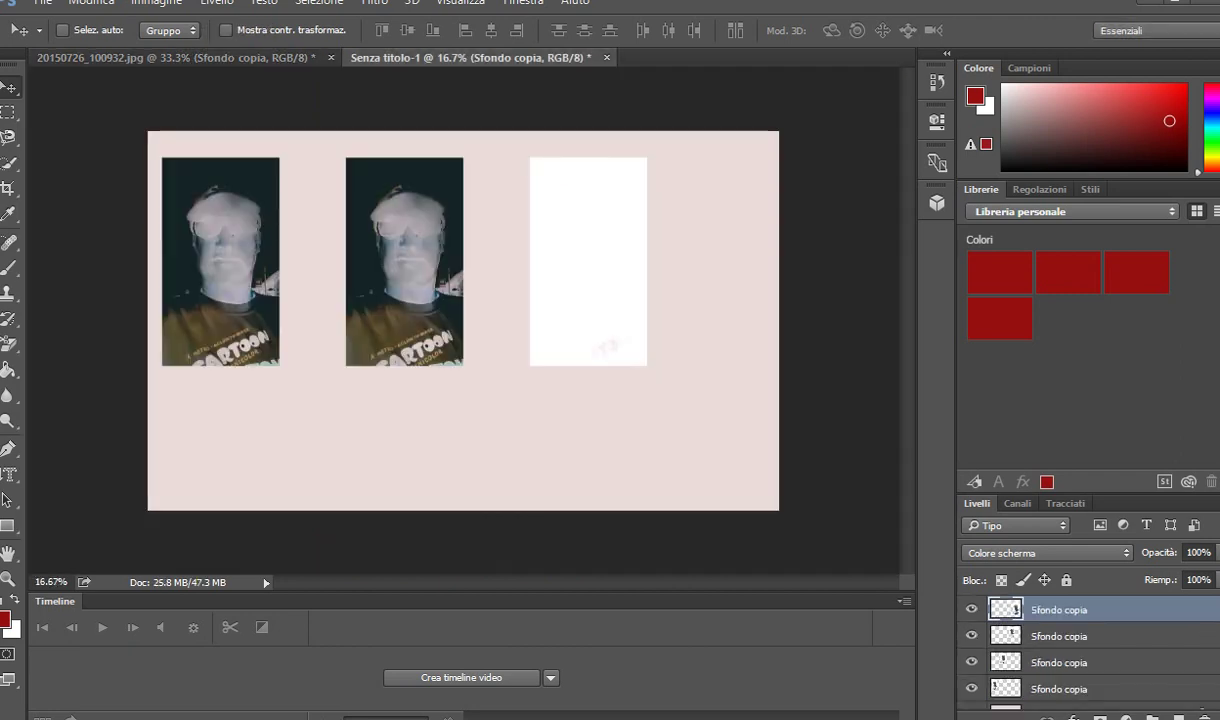
mouse_move(670, 230)
left_mouse_down()
mouse_move(596, 183)
mouse_move(719, 188)
left_mouse_up()
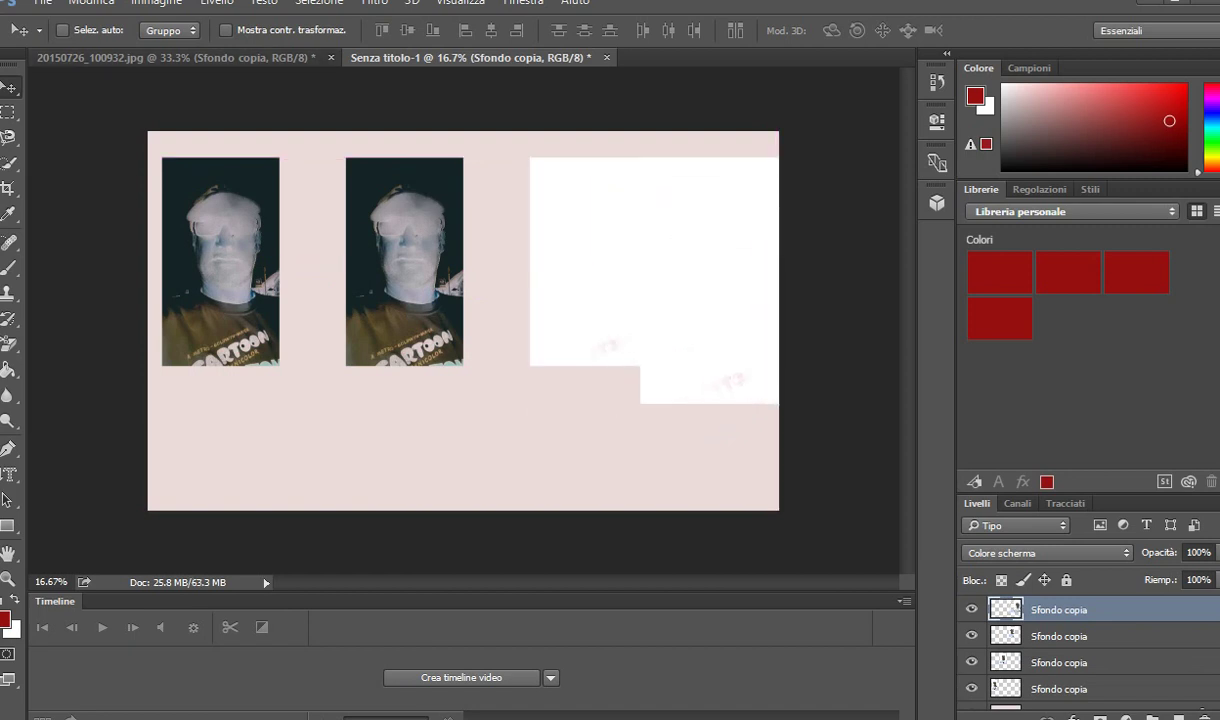
left_click(175, 57)
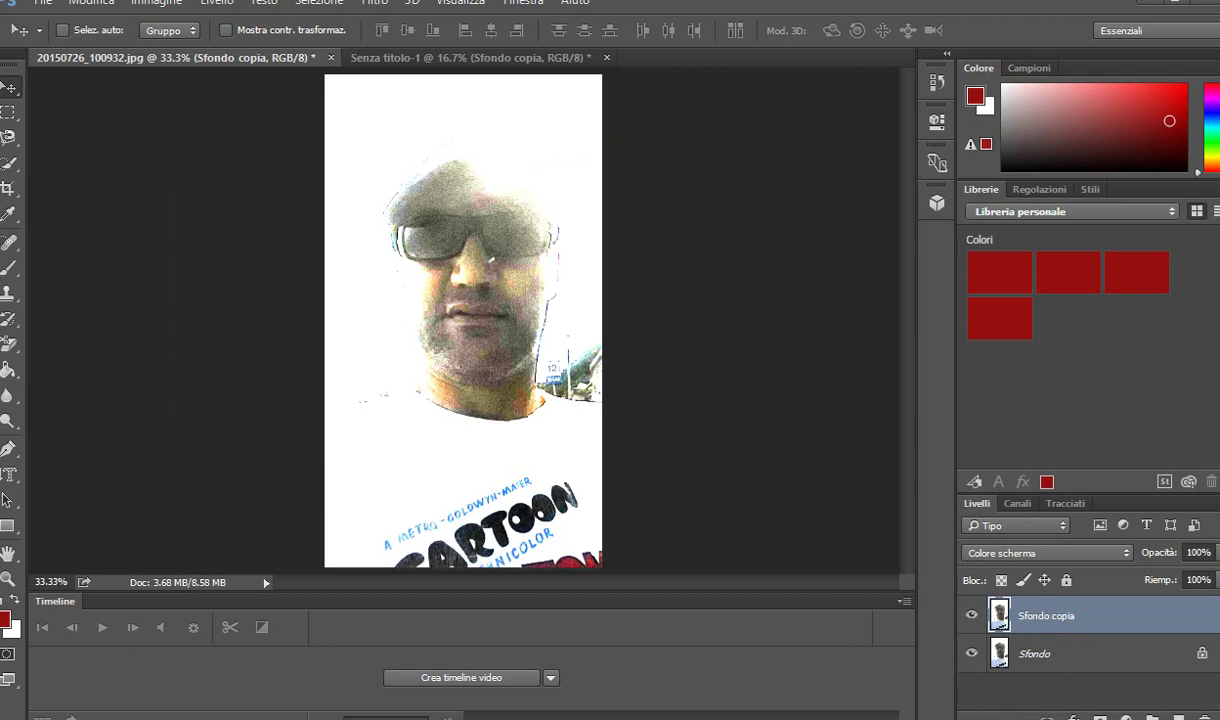
Set the portrait copy to Scurisci blending and start a Magnetic Lasso outline at the cap's edge
left_click(1048, 552)
left_click(1000, 205)
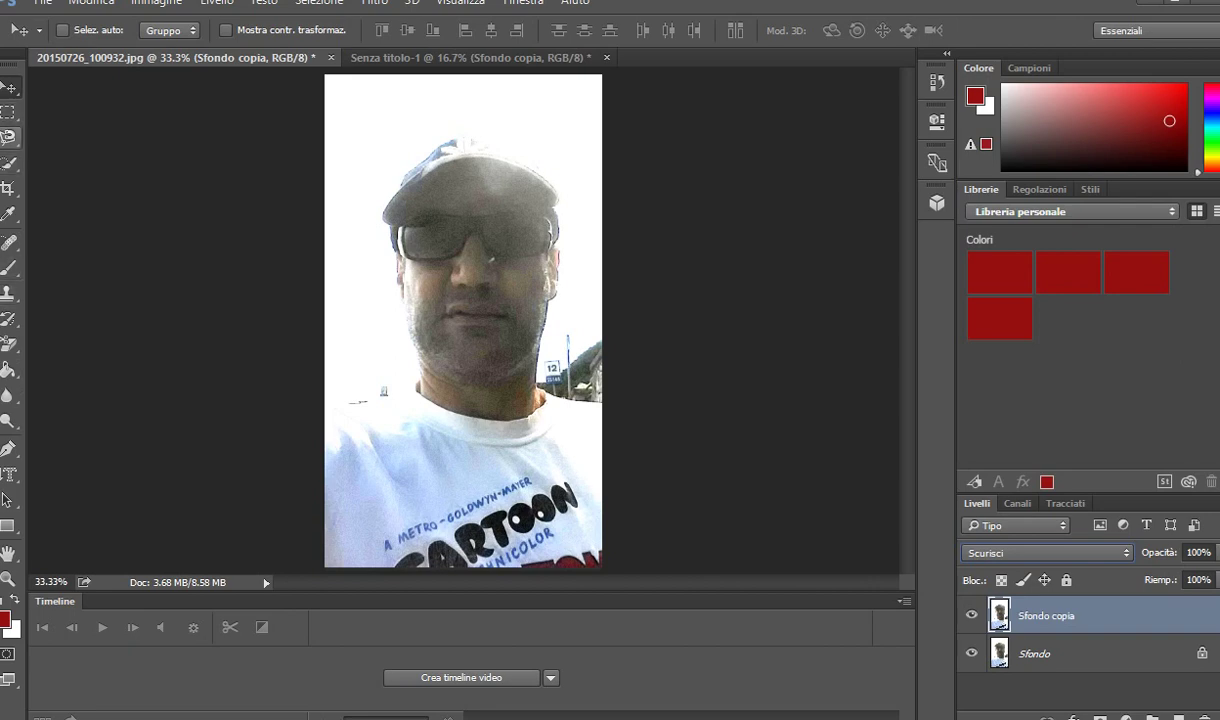
left_click(8, 111)
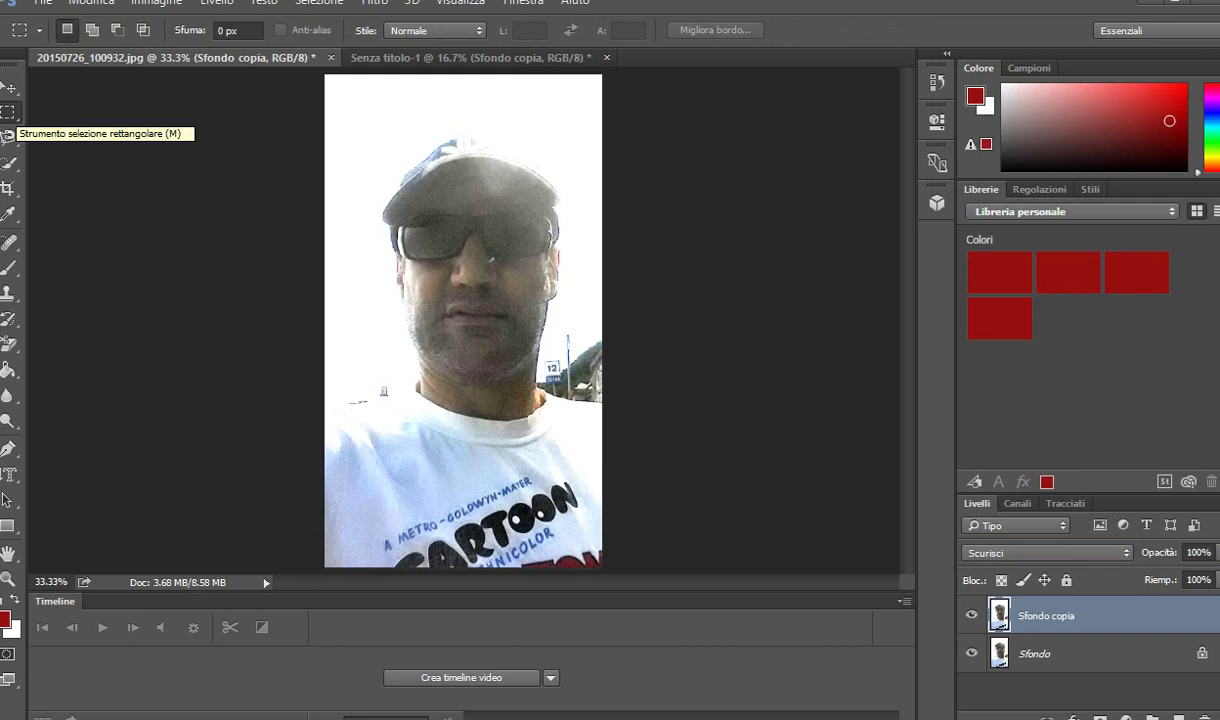
left_click(8, 137)
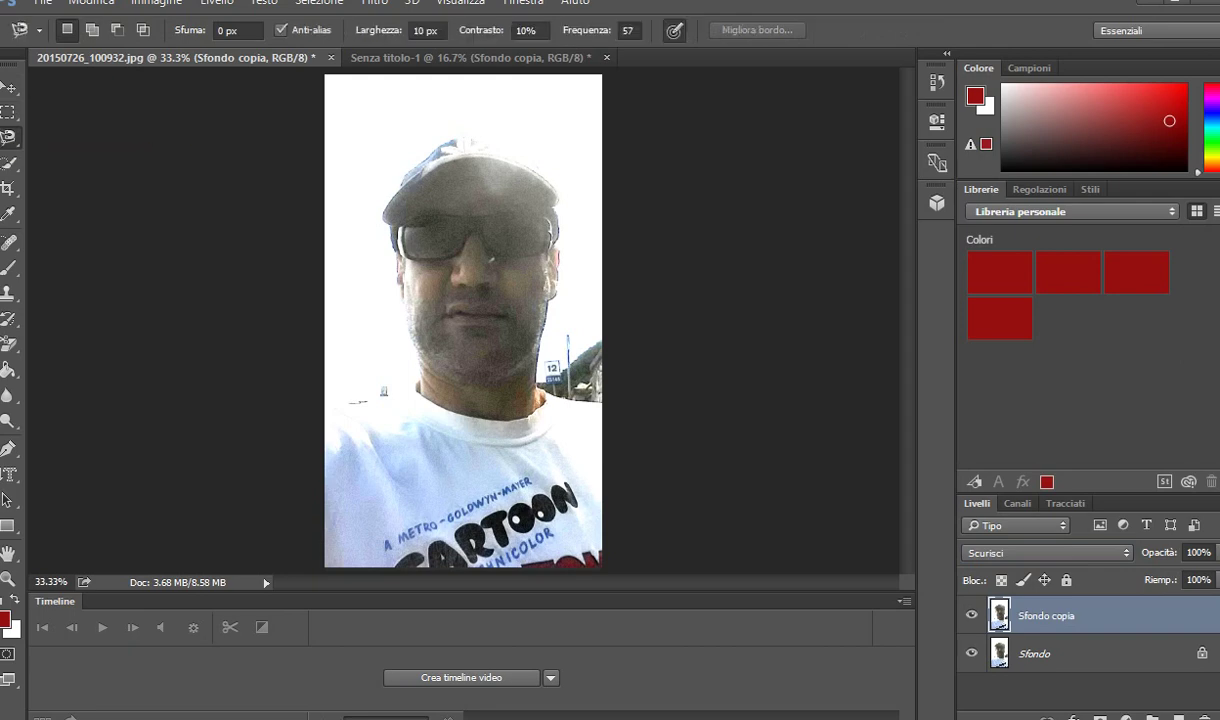
right_click(8, 137)
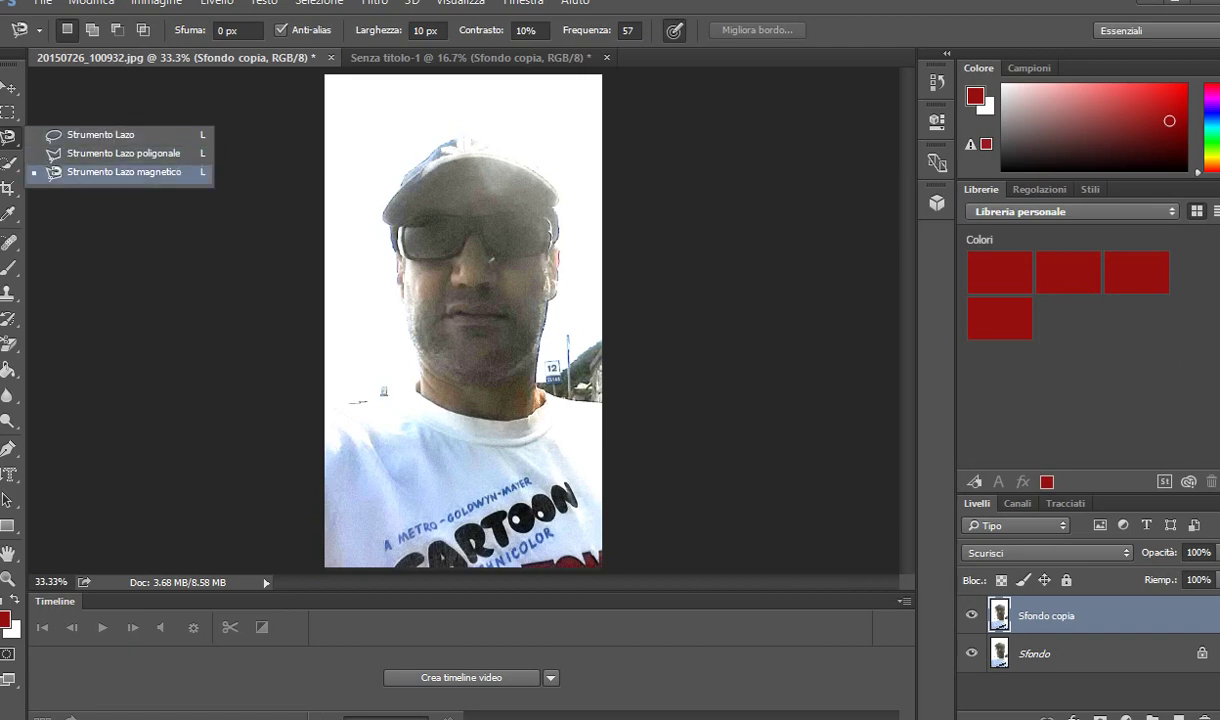
left_click(120, 172)
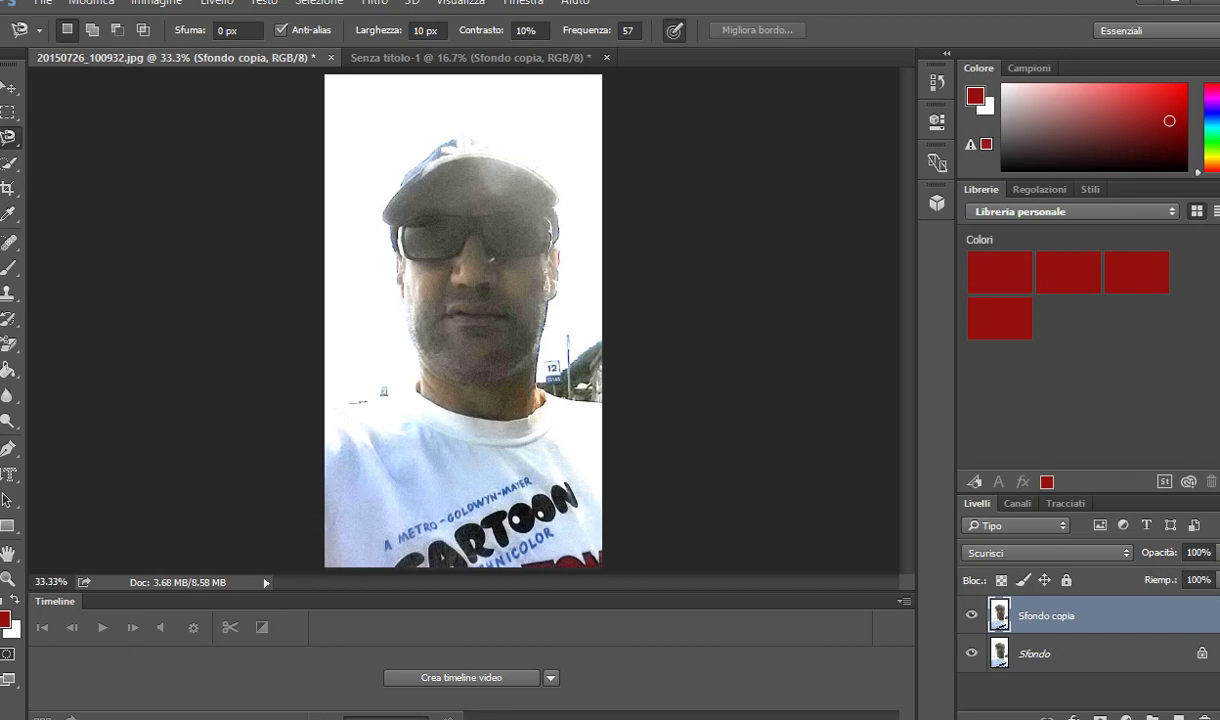
left_click(411, 170)
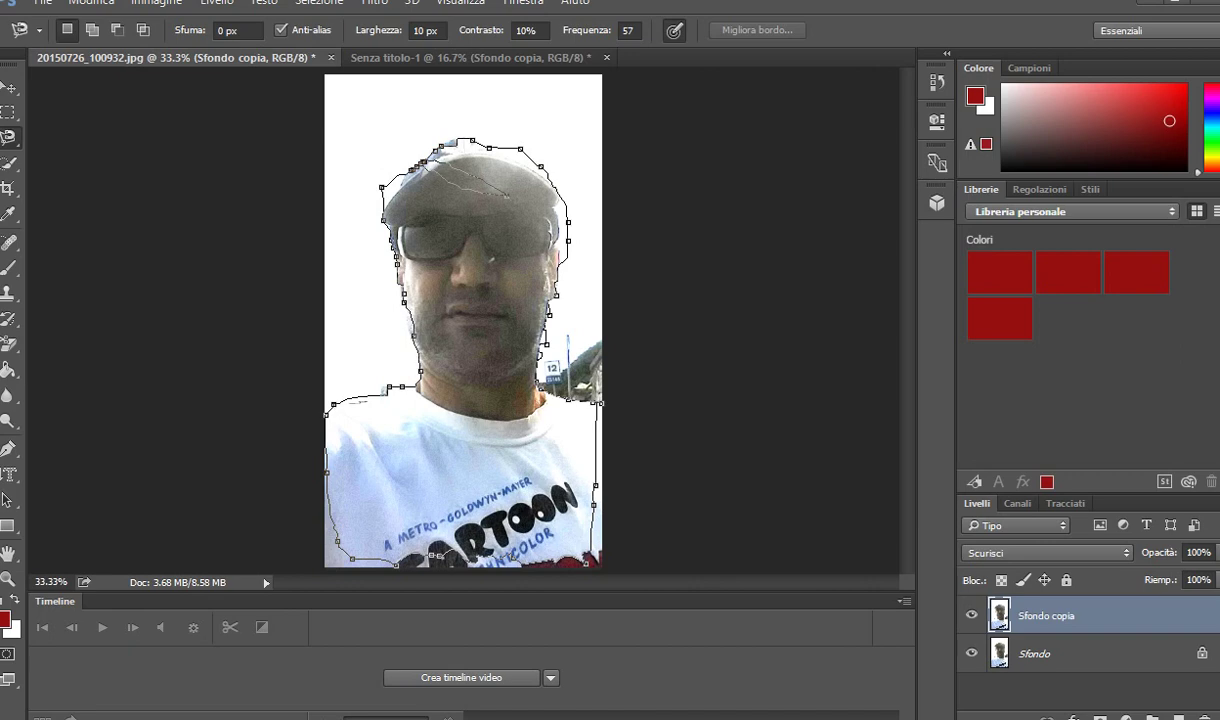
Retrace the man's head from cap to chin with the Magnetic Lasso, dismissing the no-pixels warning
key("Return")
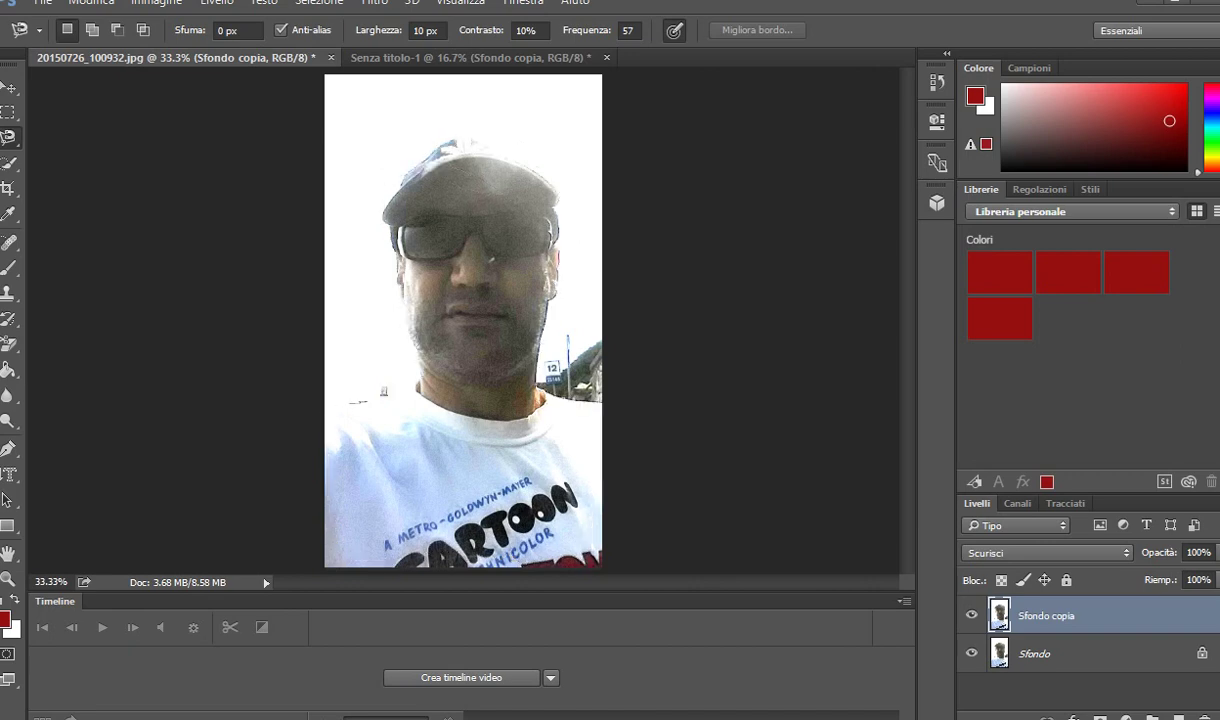
left_click(466, 212)
key("Return")
key("ctrl+j")
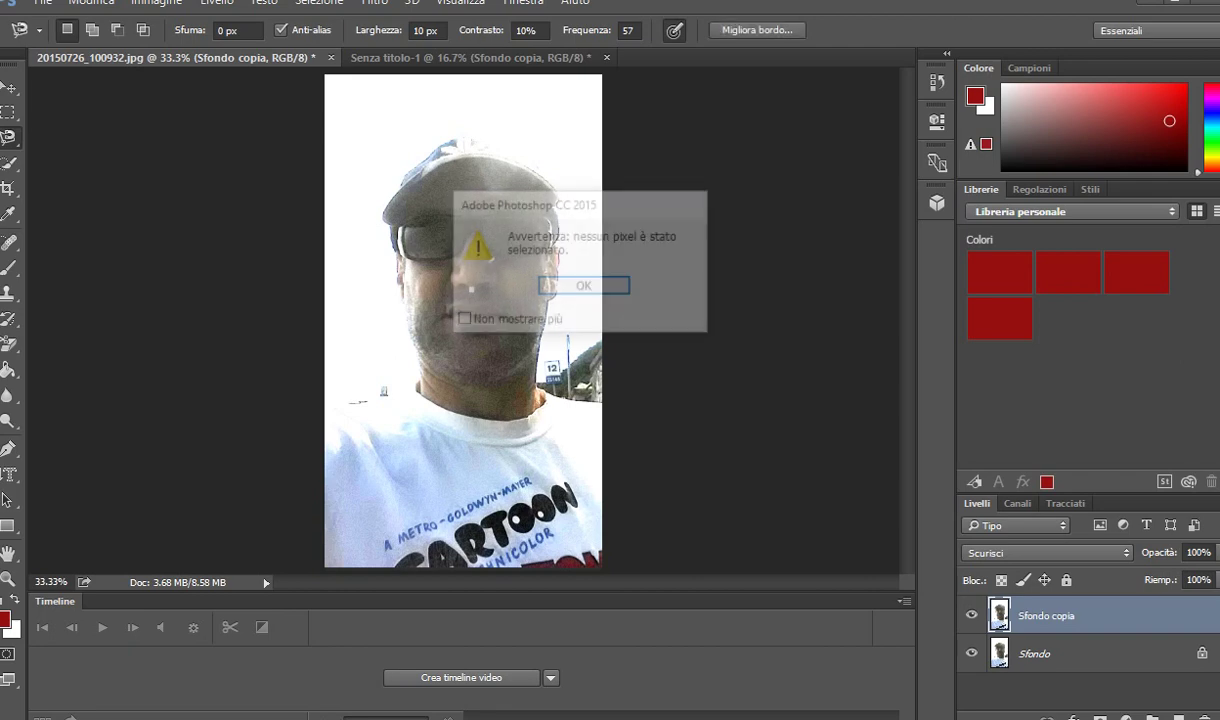
key("Return")
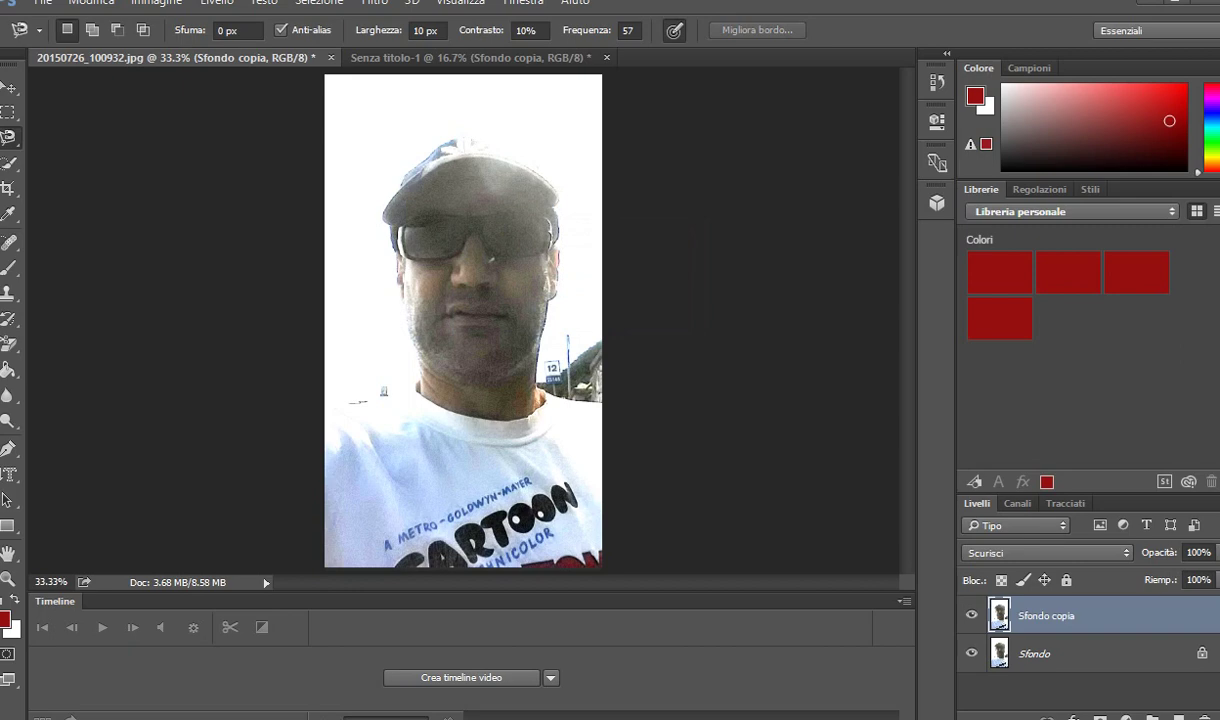
left_click(383, 212)
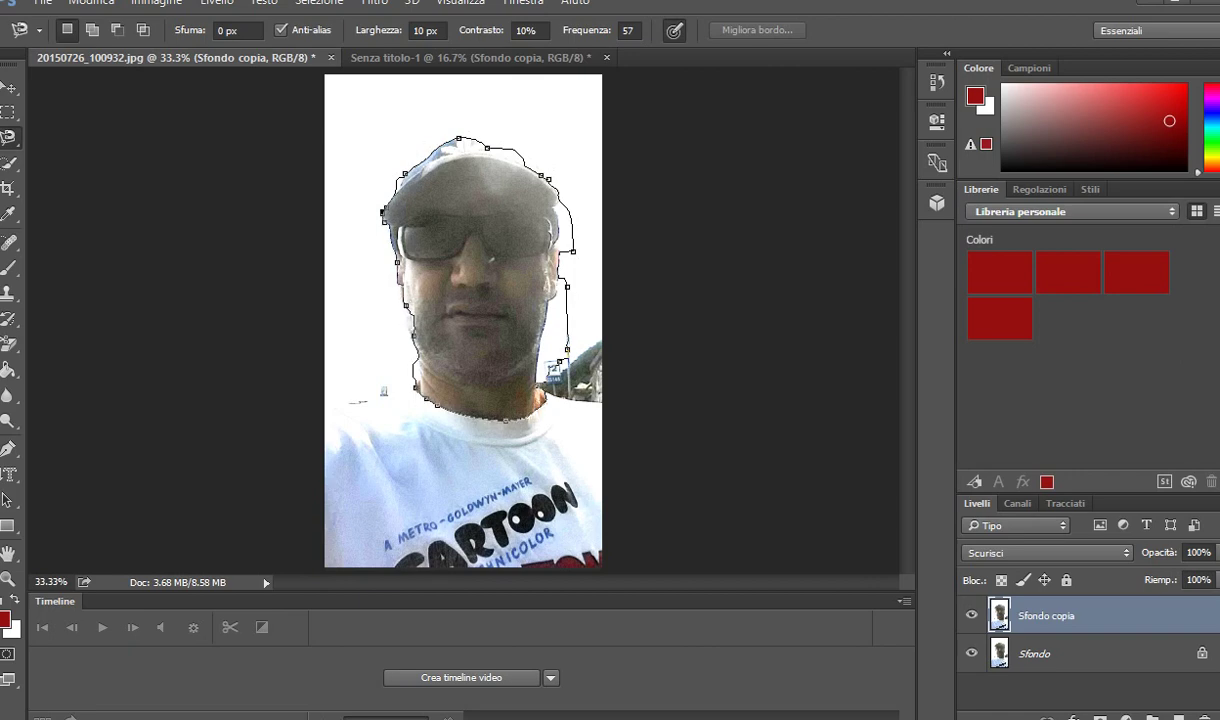
left_click(383, 212)
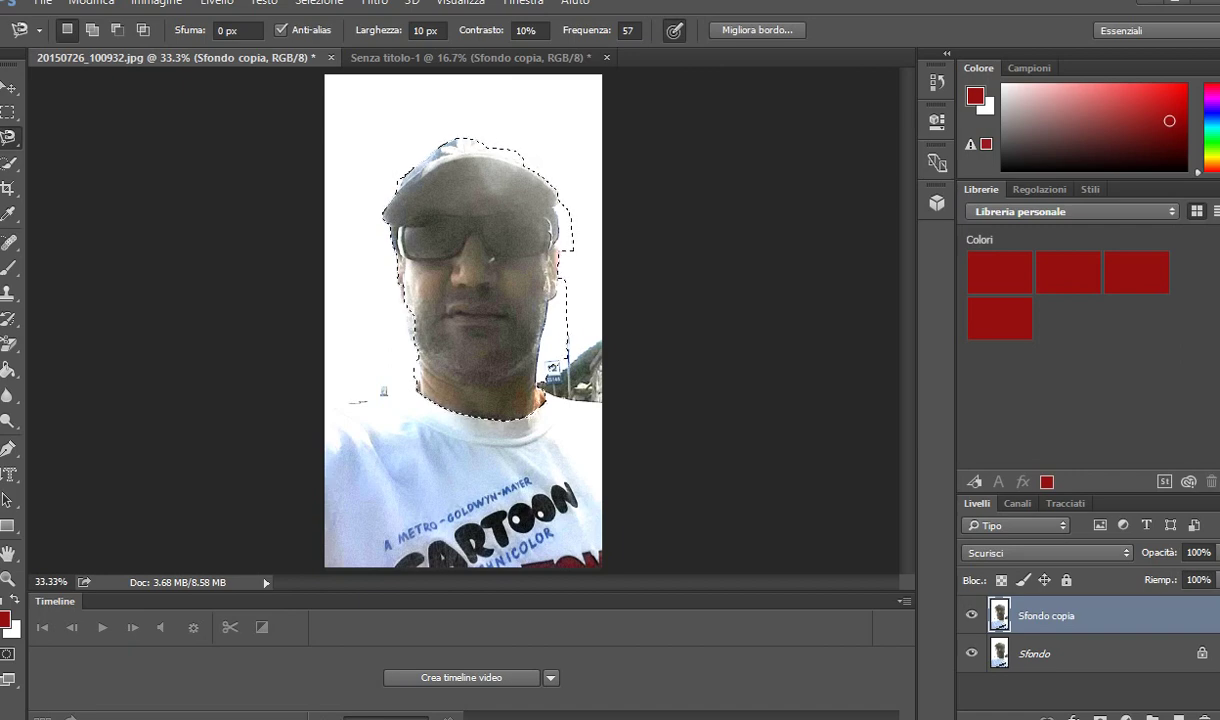
Drop two copies of the selected head into Senza titolo-1 and line the second up beside the first
key("v")
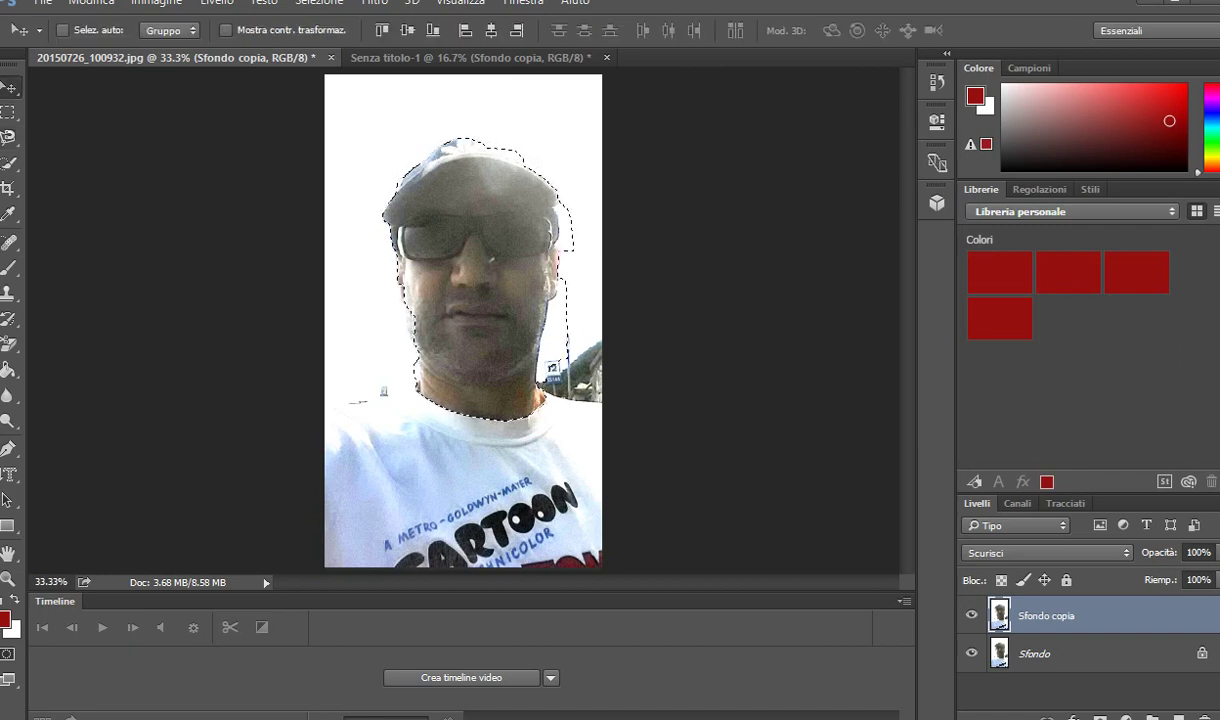
mouse_move(470, 250)
left_mouse_down()
mouse_move(470, 95)
mouse_move(627, 200)
mouse_move(437, 60)
left_mouse_up()
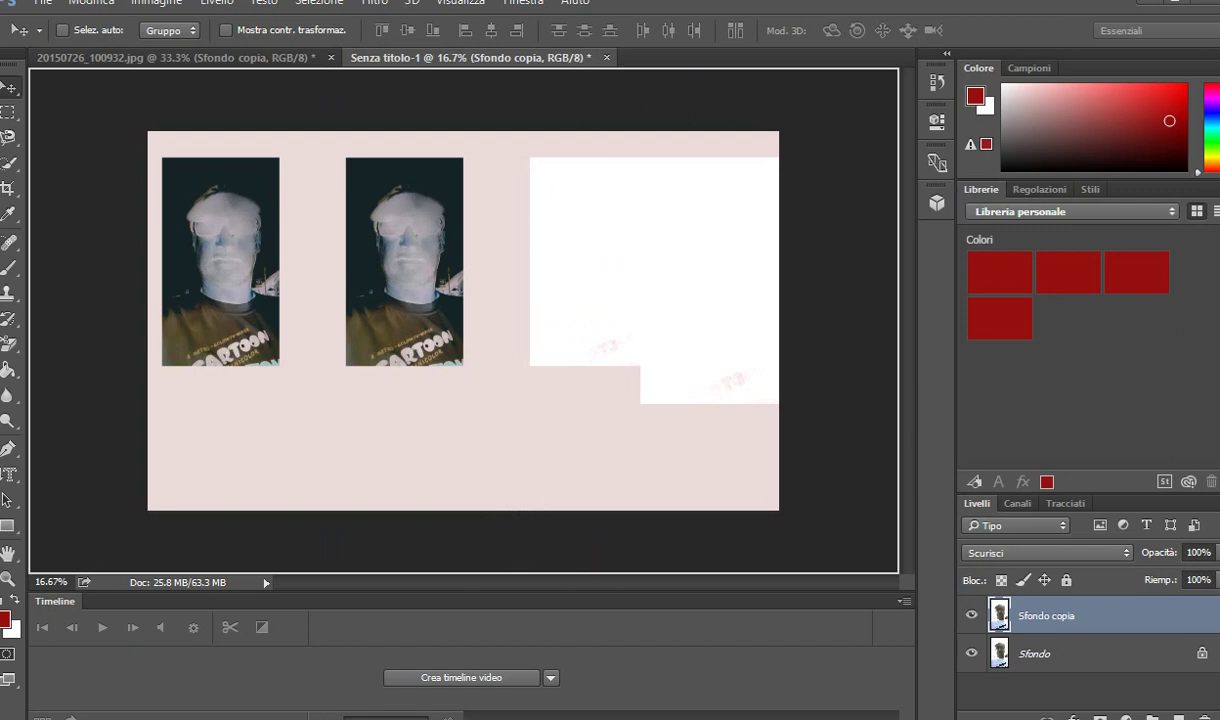
left_click_drag(610, 230, 585, 260)
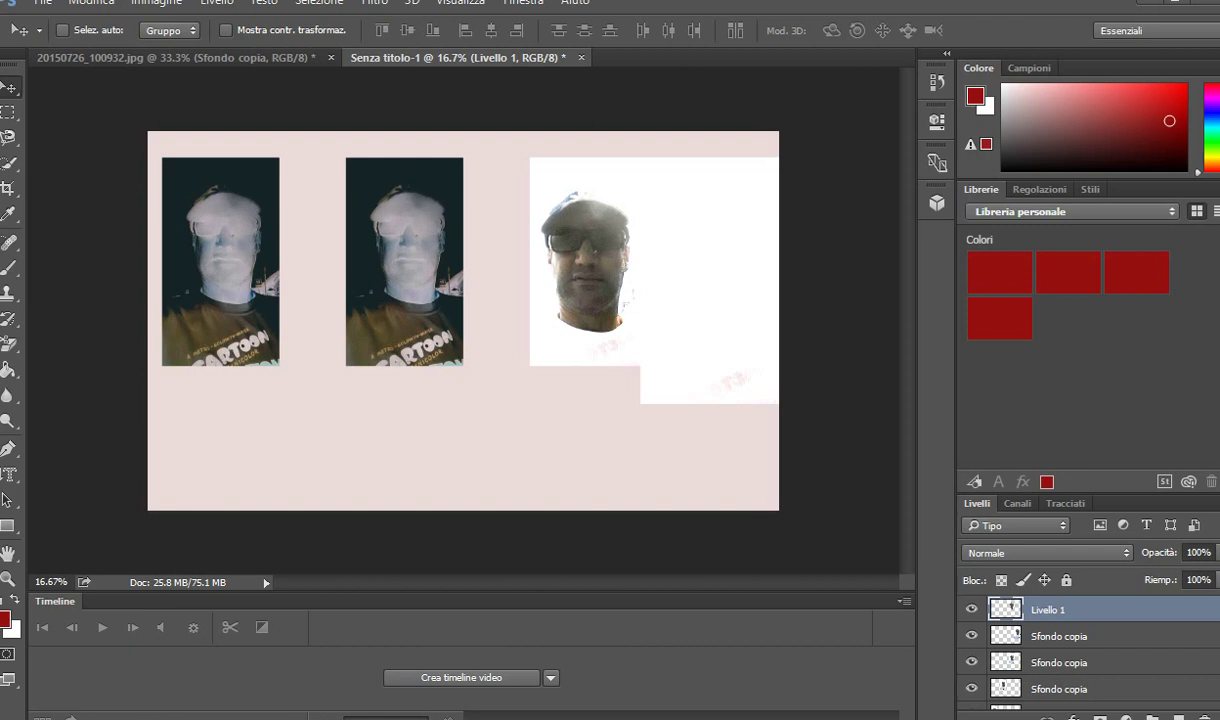
key("ctrl+Tab")
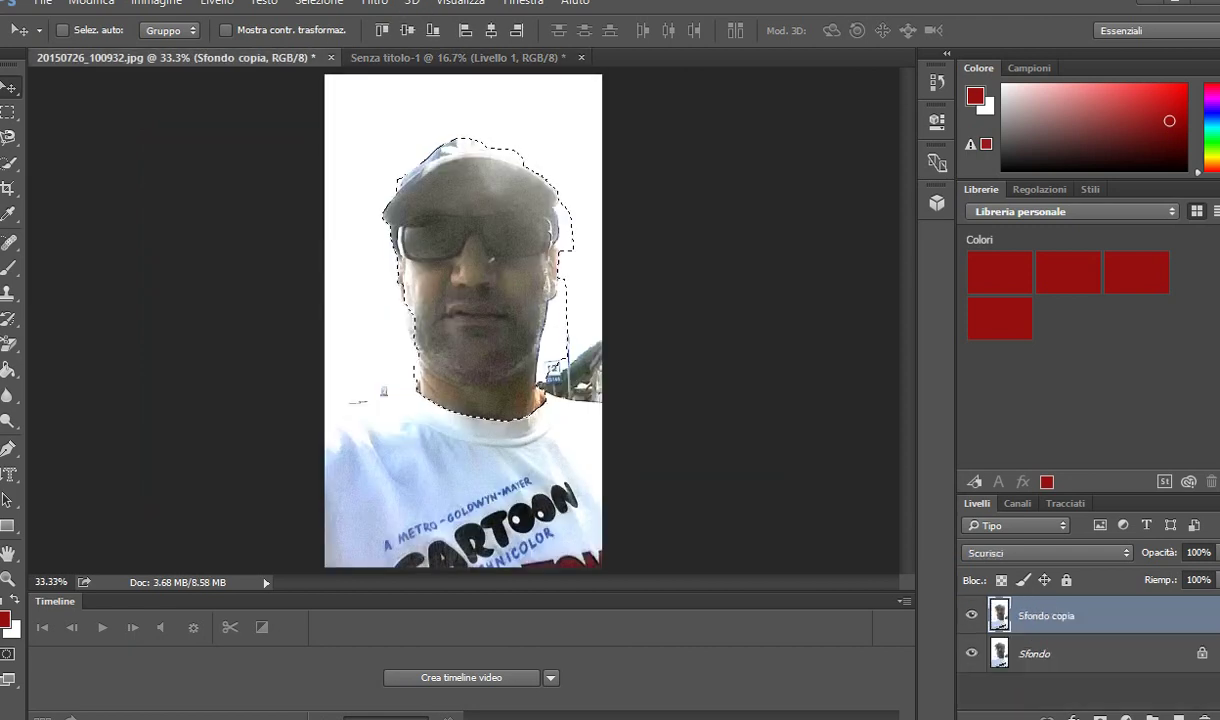
left_click_drag(530, 290, 300, 45)
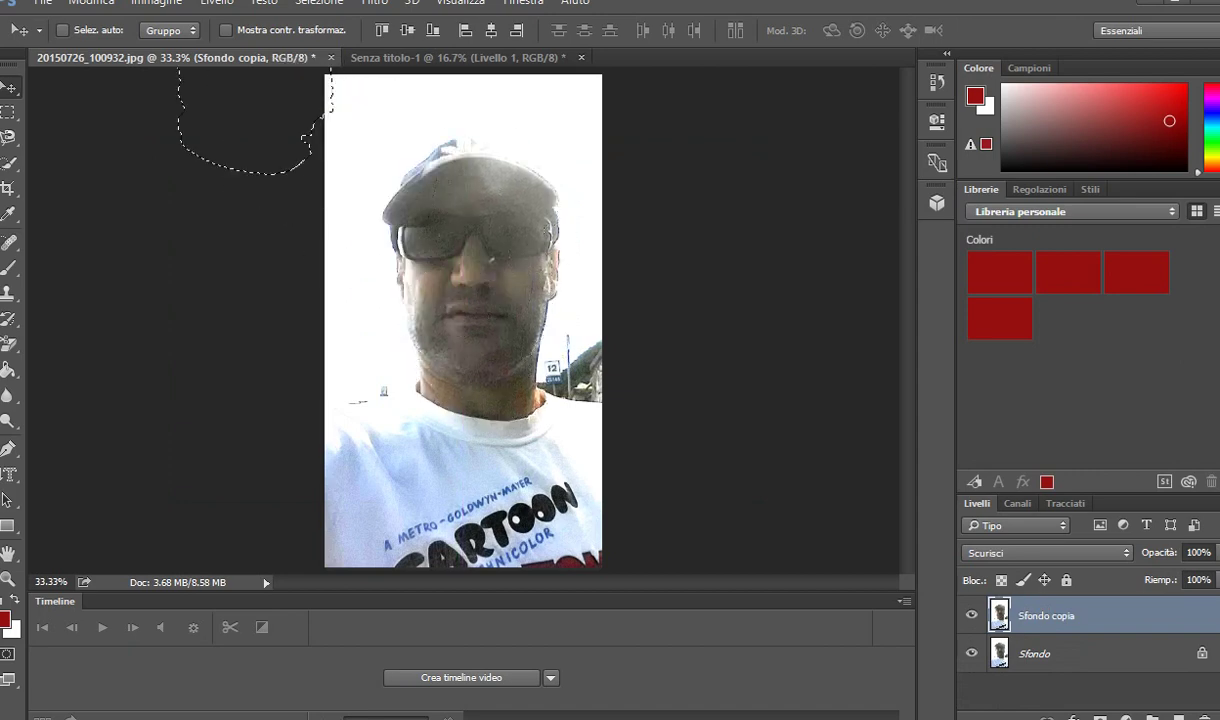
key("ctrl+Tab")
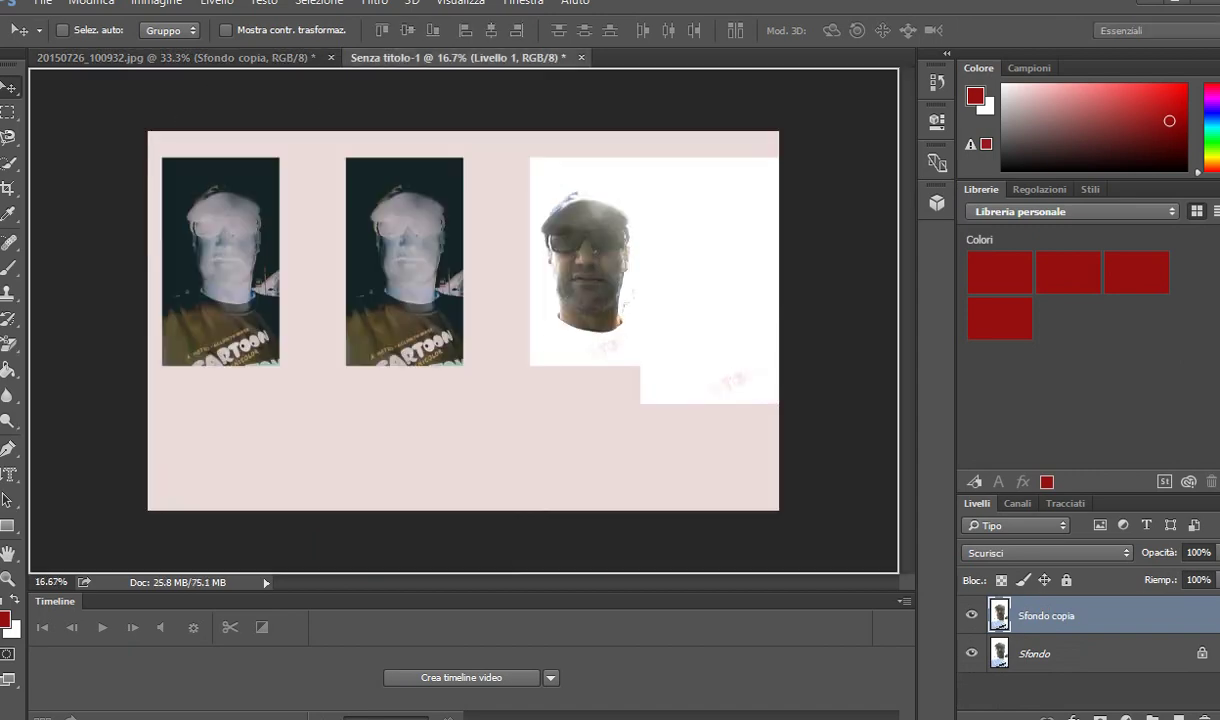
left_click_drag(620, 300, 683, 355)
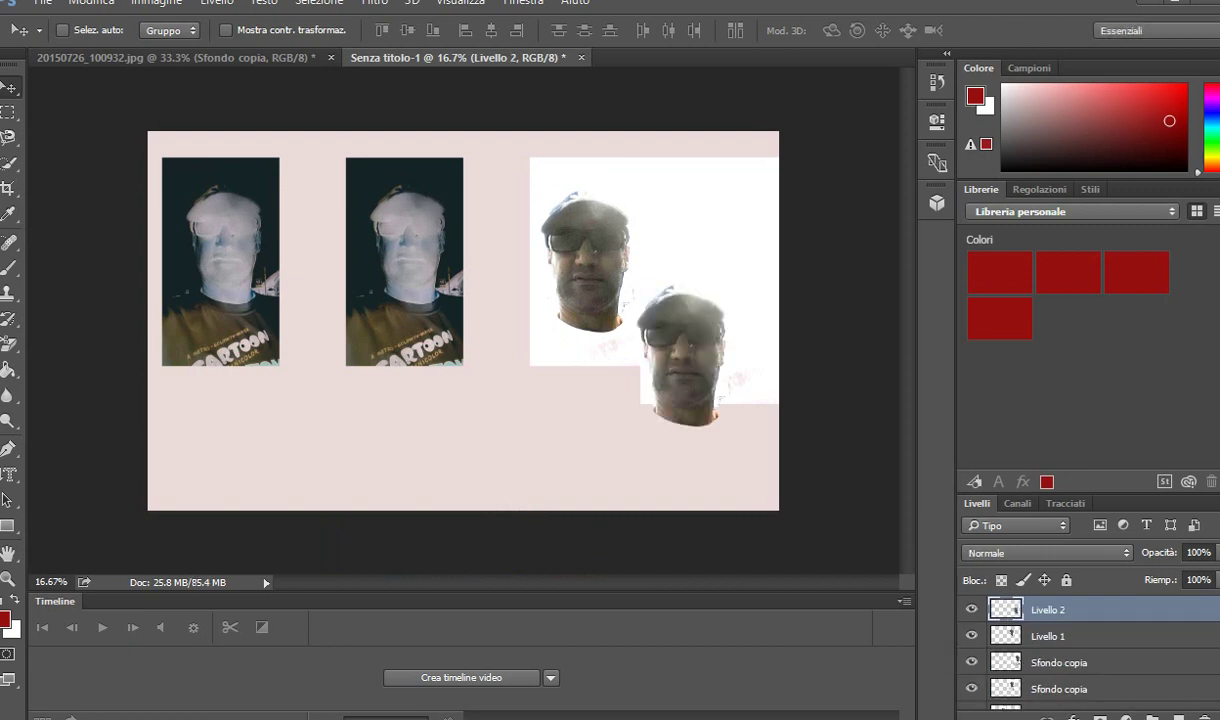
left_click_drag(683, 355, 695, 258)
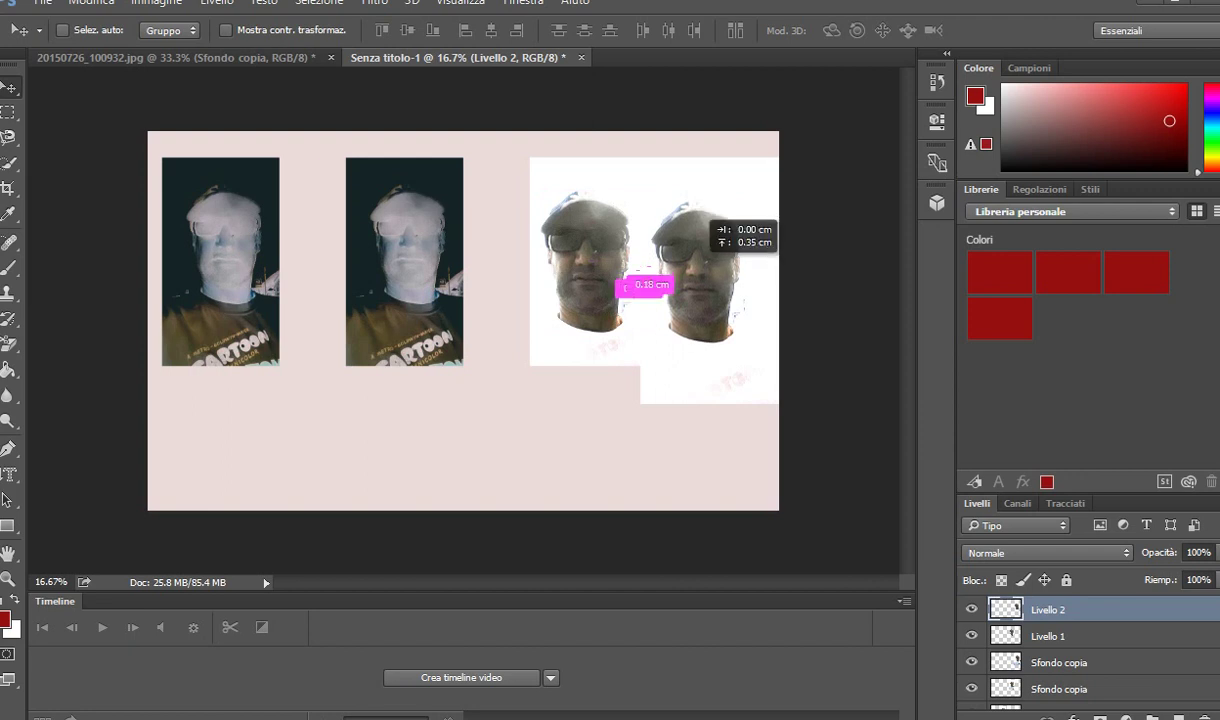
Nudge Livello 2 slightly down to match the first head, then return to 20150726_100932.jpg
left_click_drag(697, 260, 697, 269)
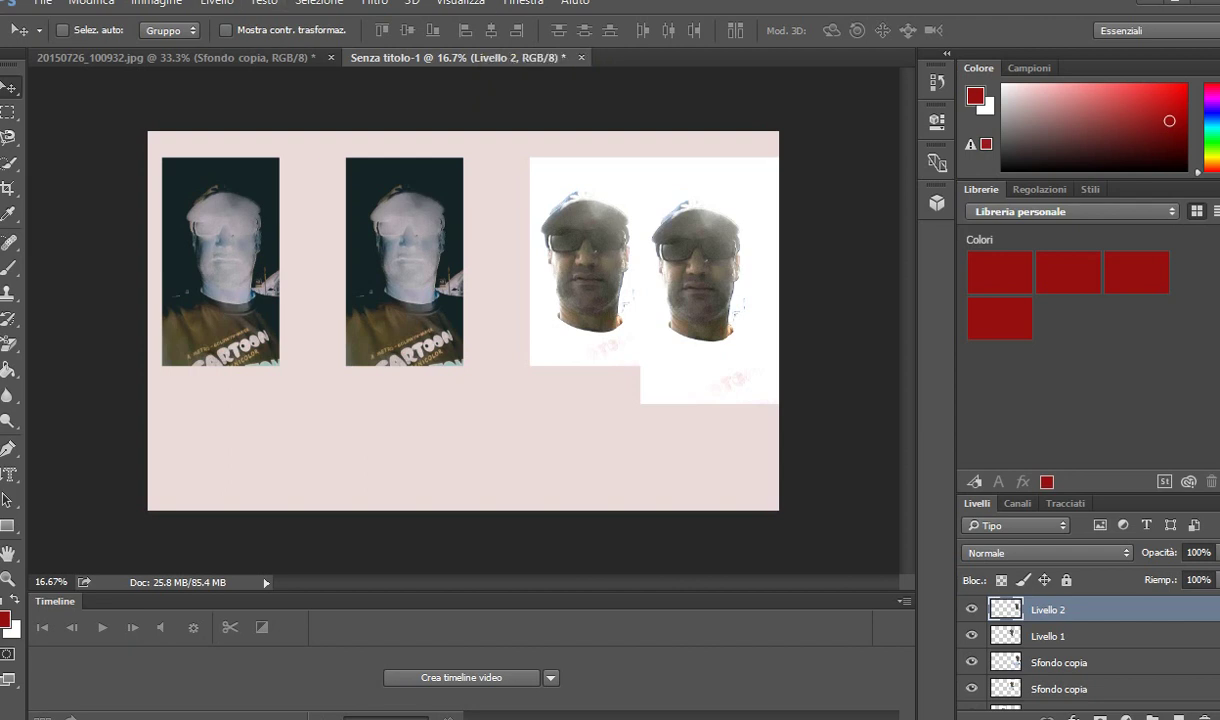
left_click(175, 57)
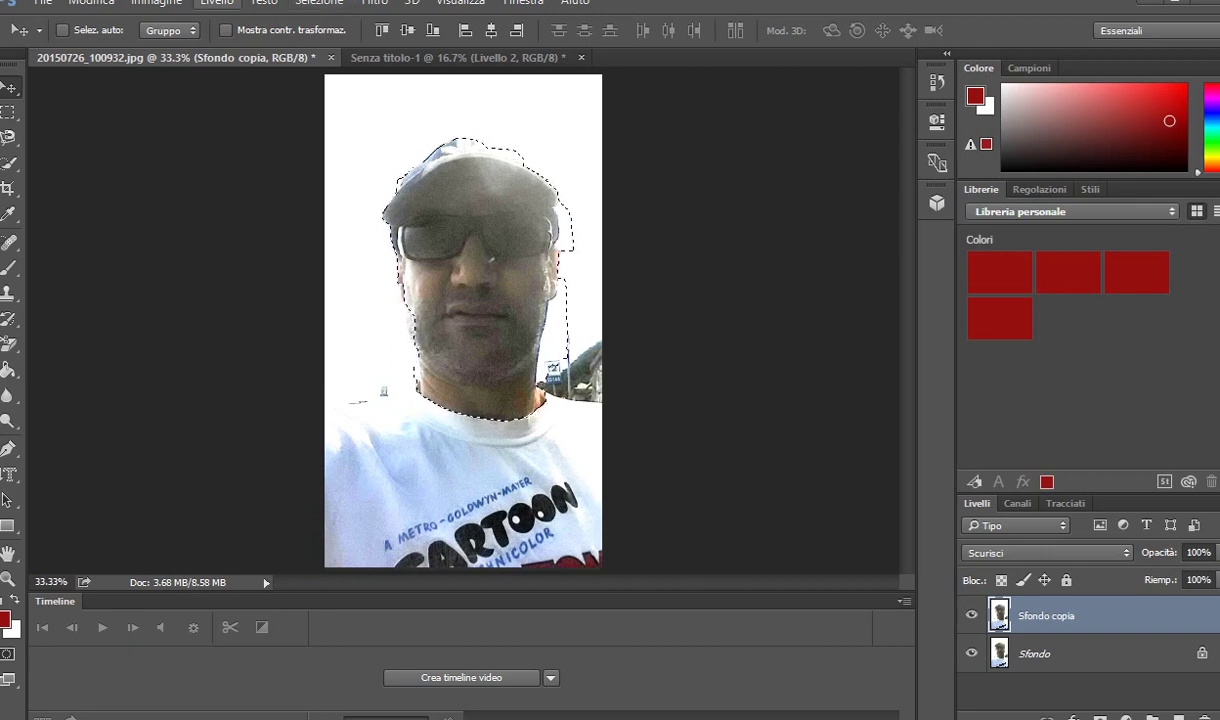
Open the selfie 20150710_175324.jpg through File > Apri
left_click(43, 3)
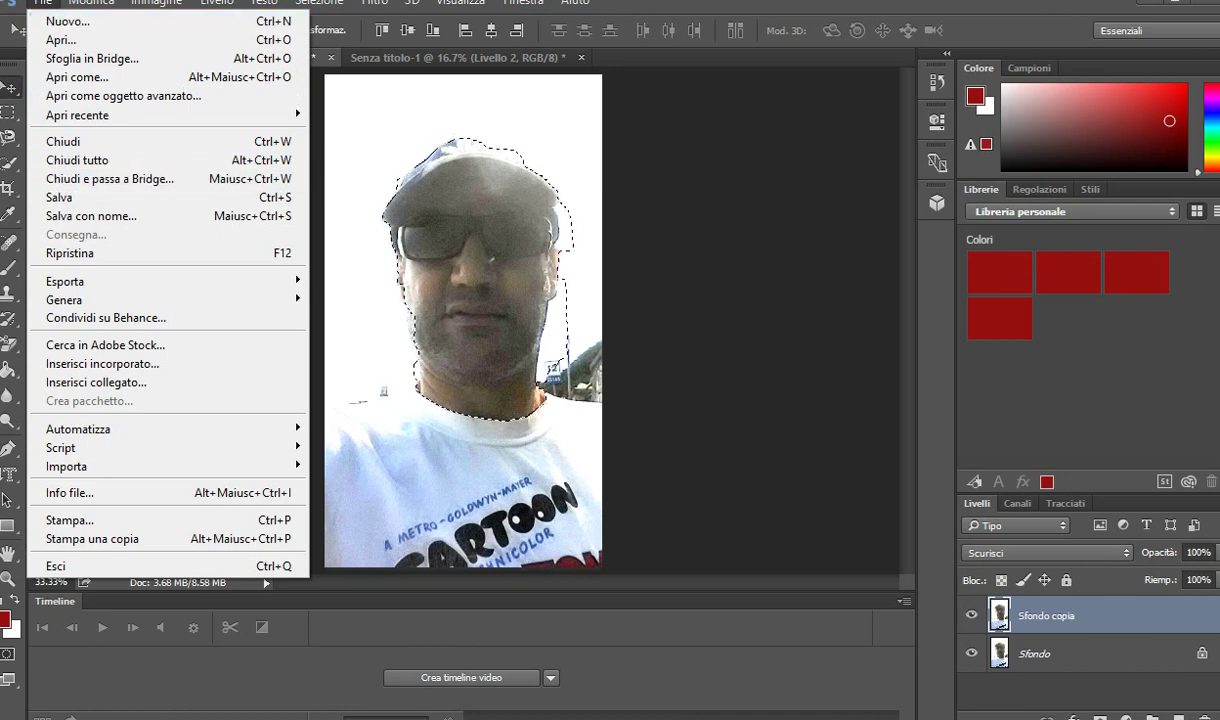
left_click(60, 40)
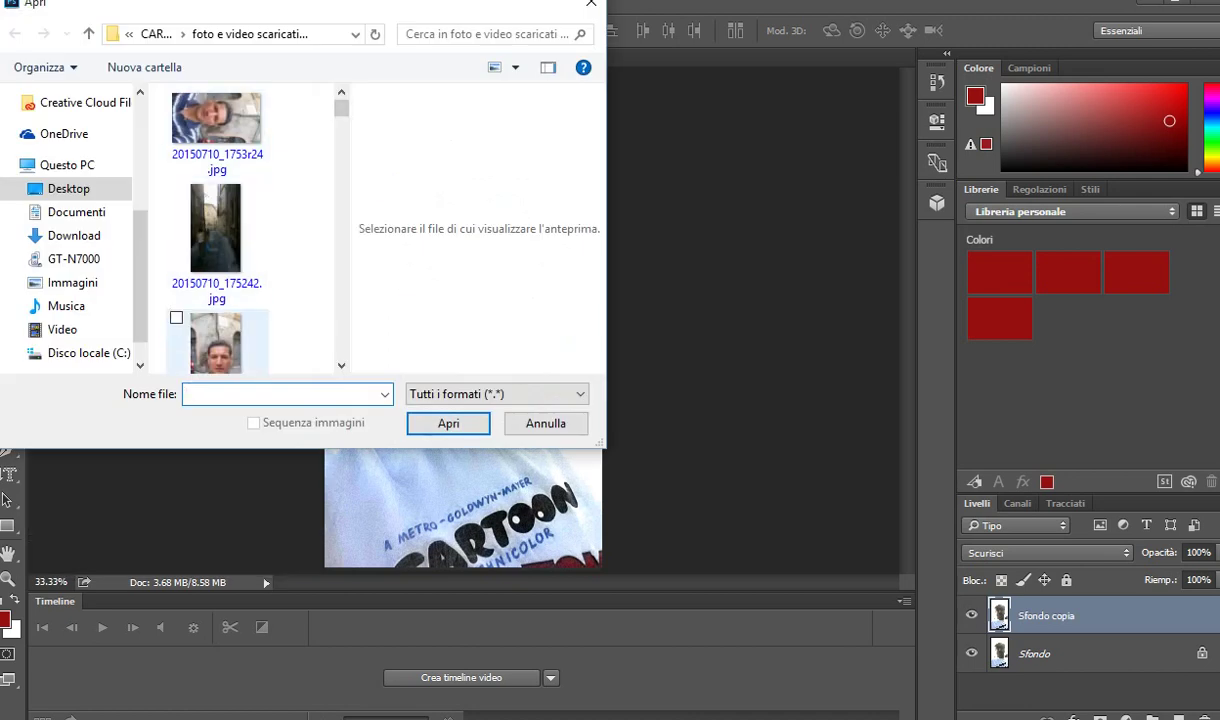
left_click(216, 342)
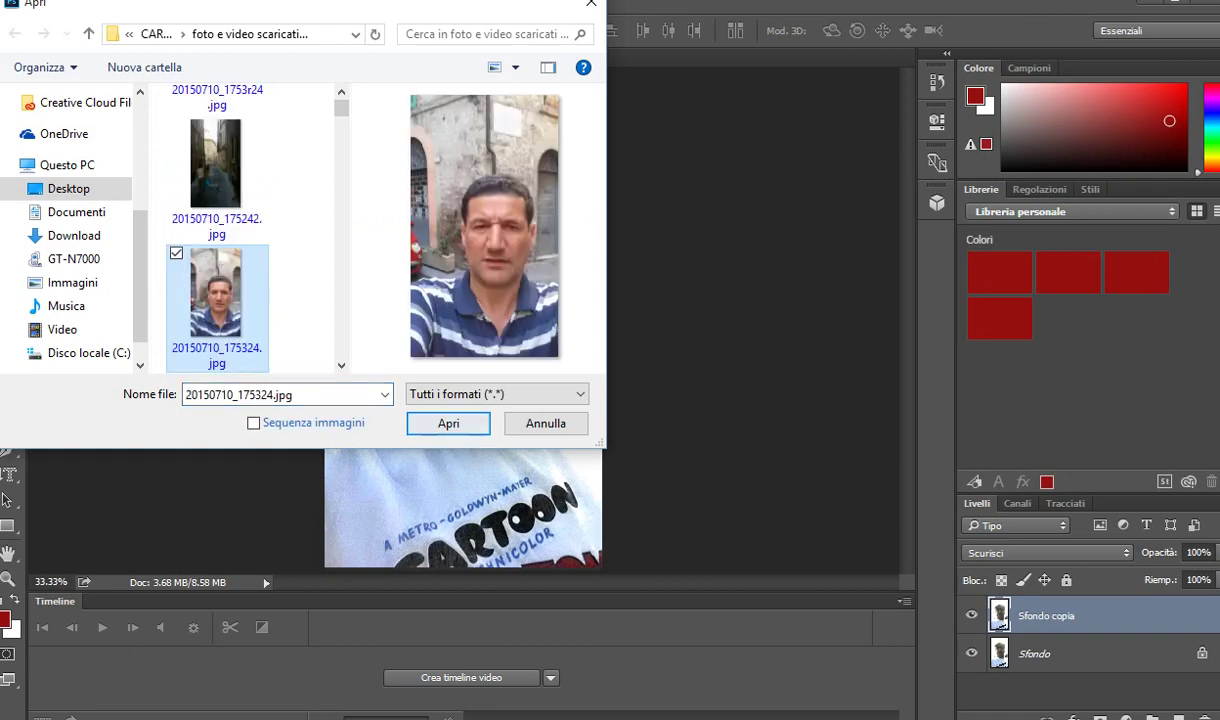
left_click(448, 423)
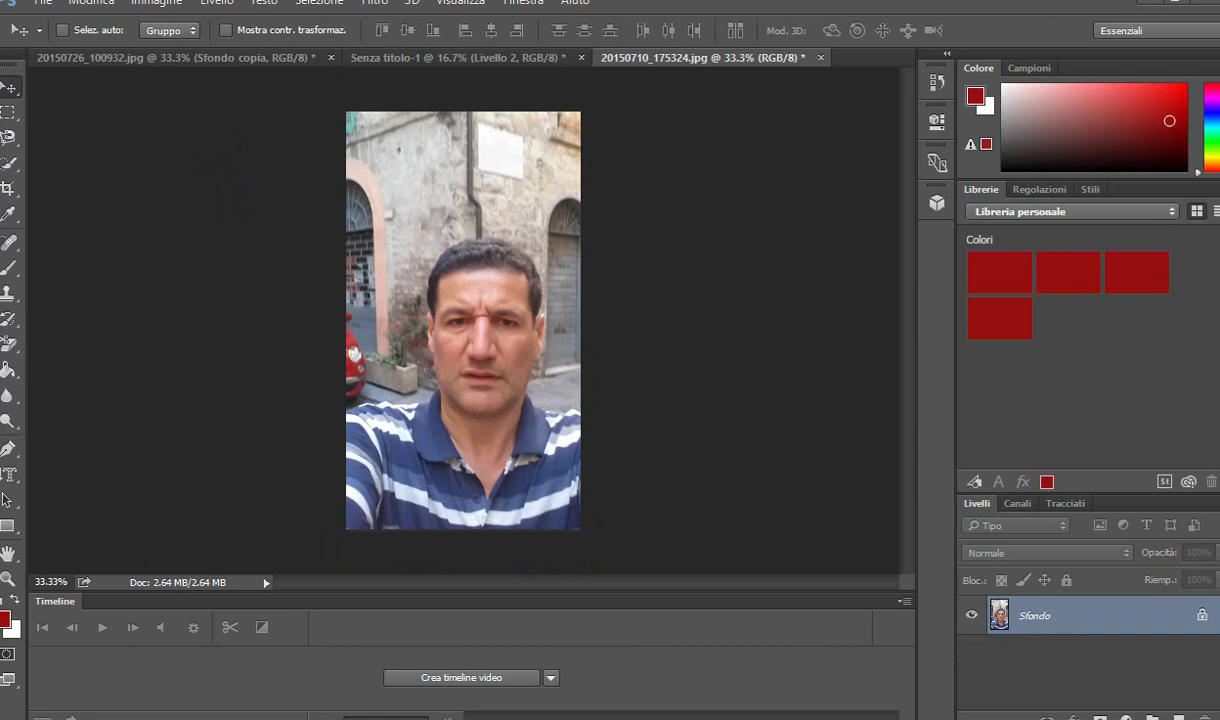
left_click(8, 112)
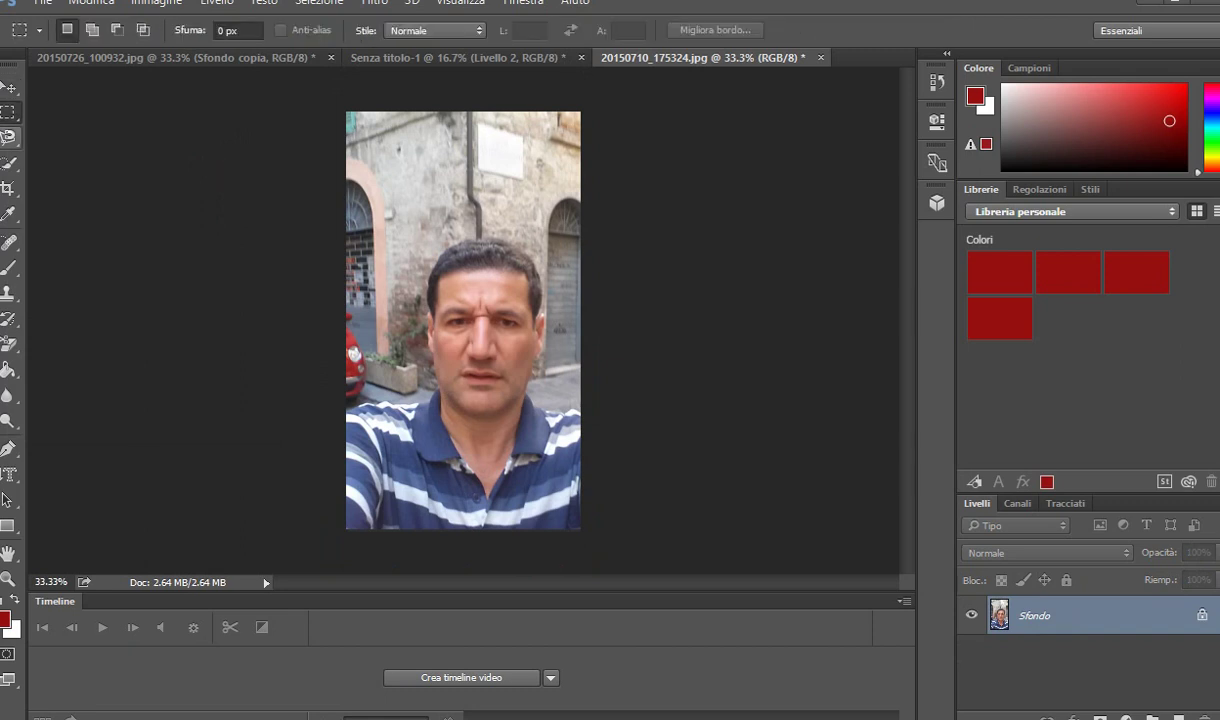
Outline the selfie man's hair, face and neck with the Magnetic Lasso and close the selection
left_click(8, 137)
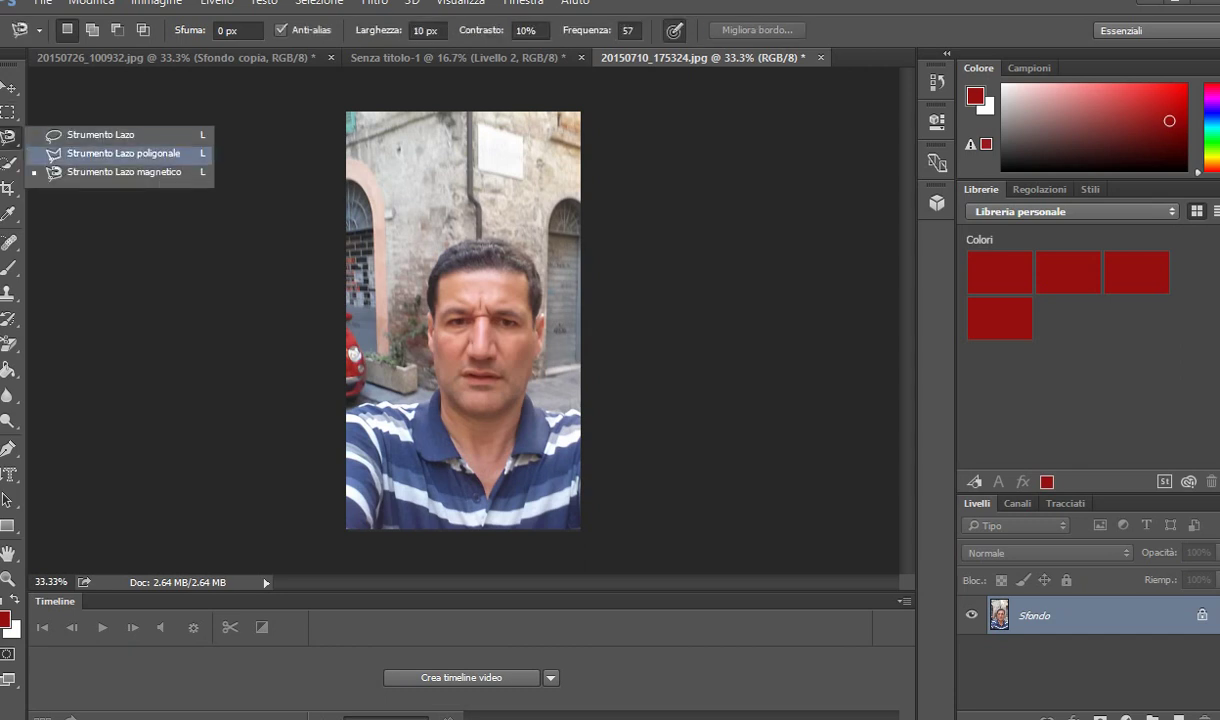
left_click(110, 172)
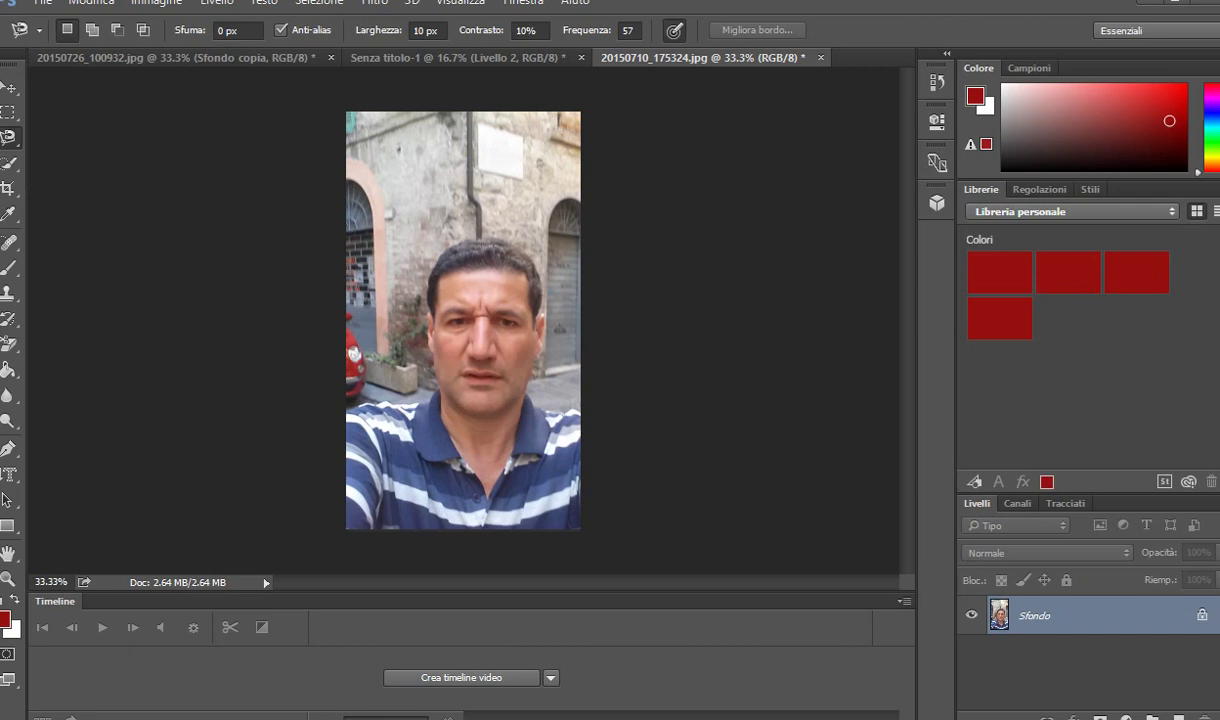
left_click(437, 388)
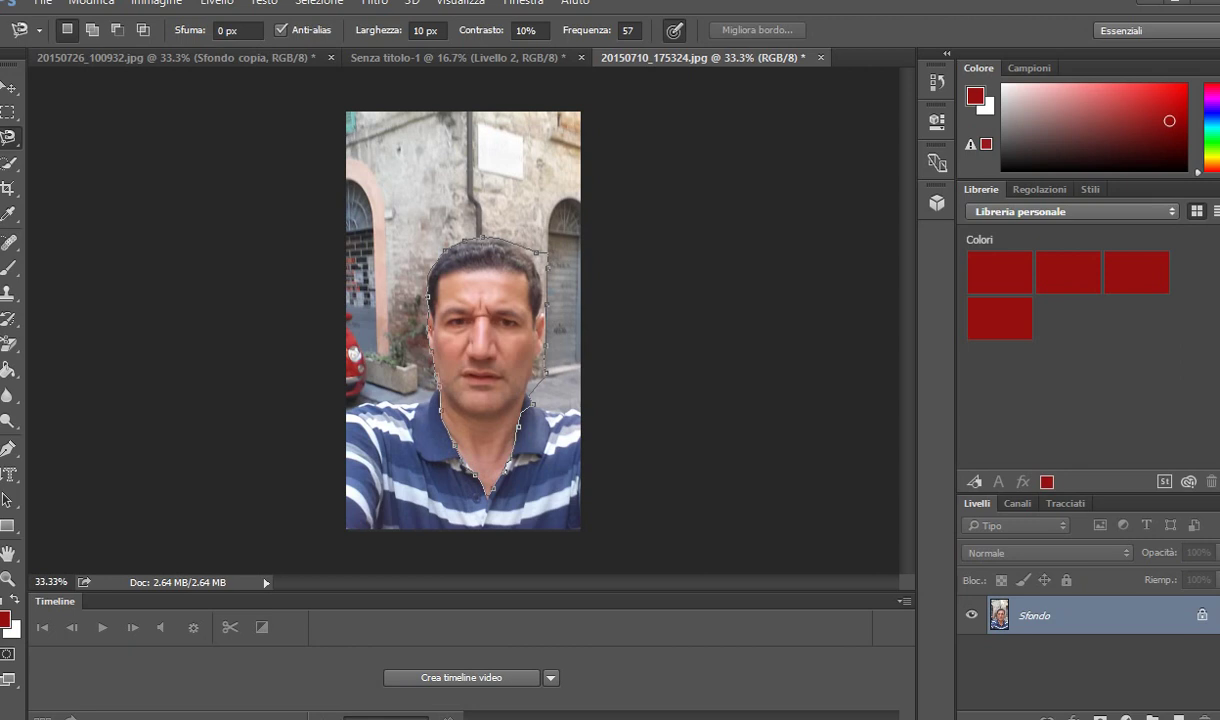
key("Return")
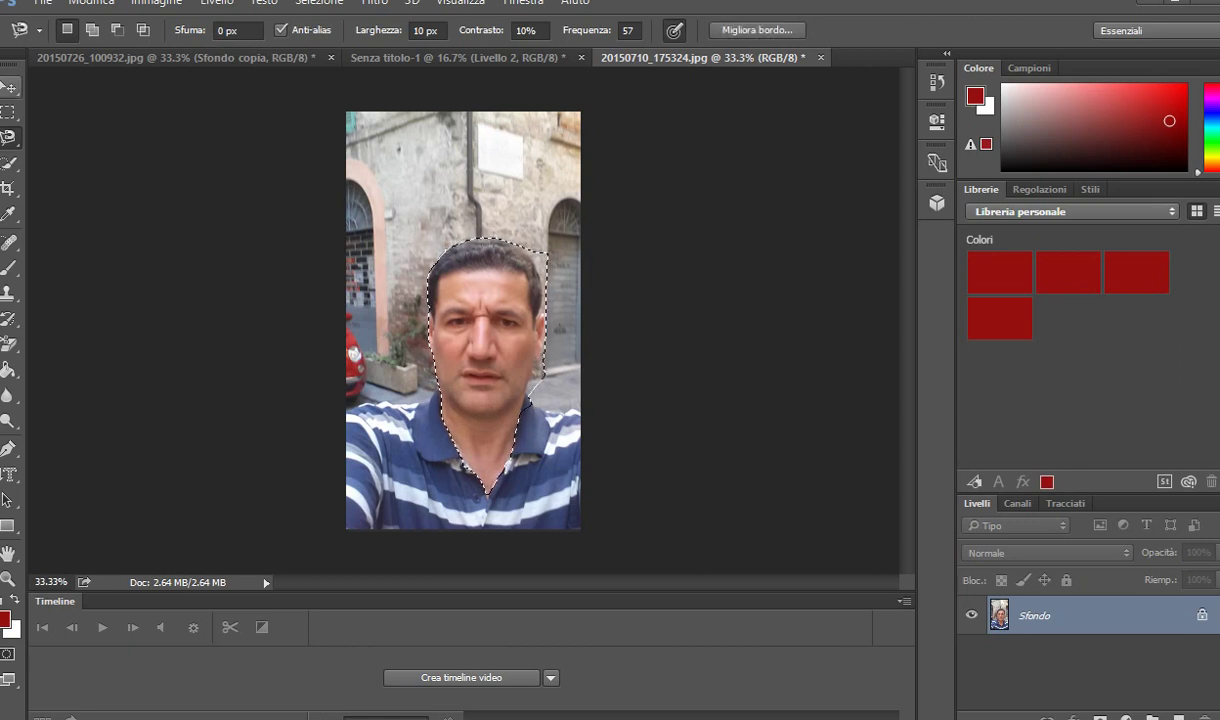
Move the selfie's cut-out head into the collage as Livello 3, below the right capped head
key("v")
left_click_drag(469, 308, 267, 20)
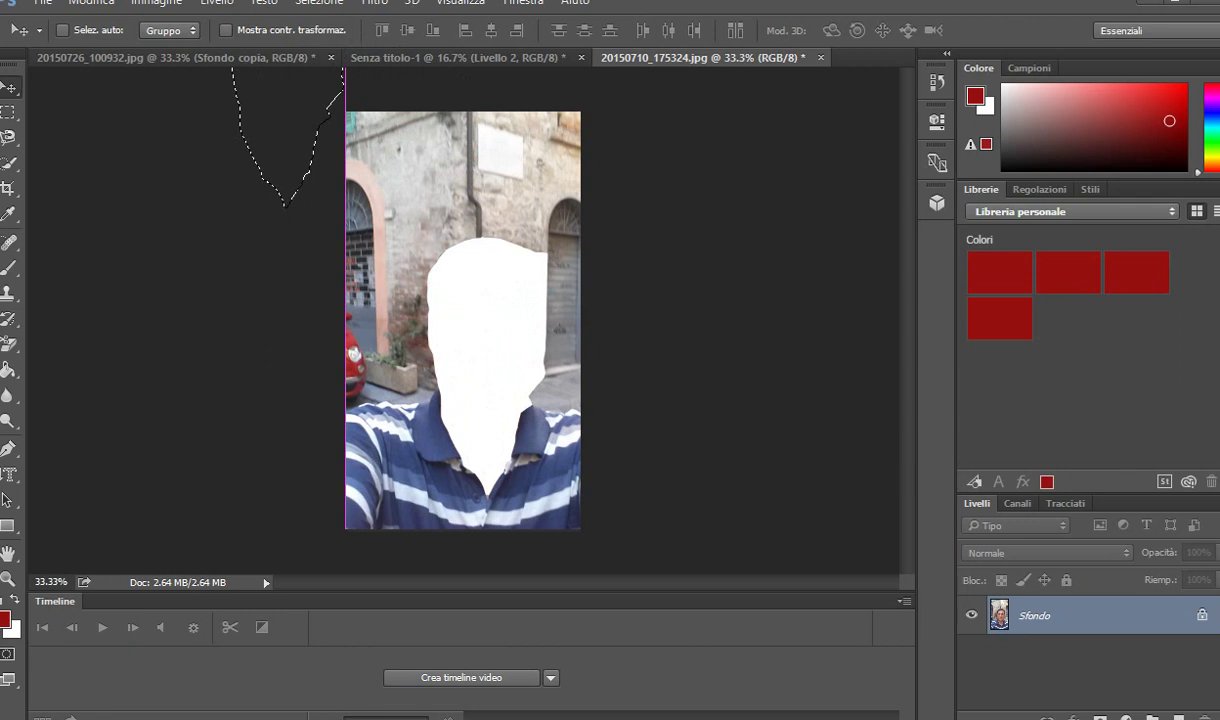
mouse_move(267, 20)
left_mouse_down()
mouse_move(632, 43)
mouse_move(458, 57)
mouse_move(503, 340)
left_mouse_up()
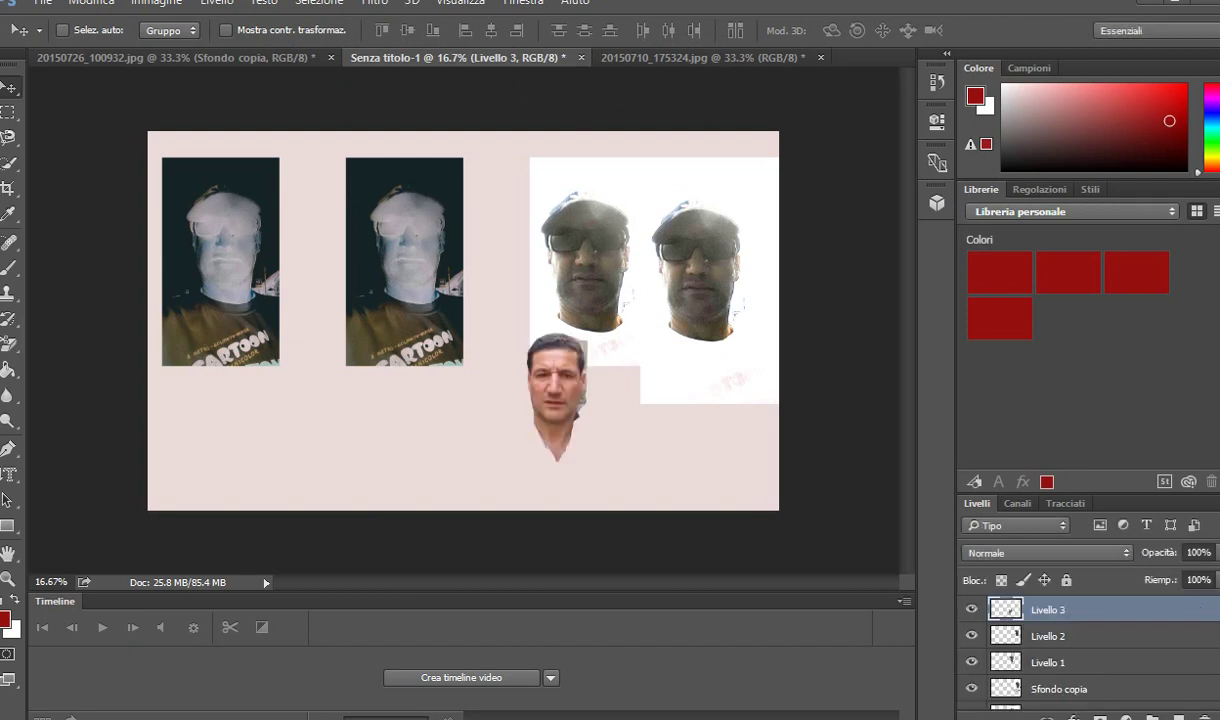
left_click_drag(557, 380, 709, 415)
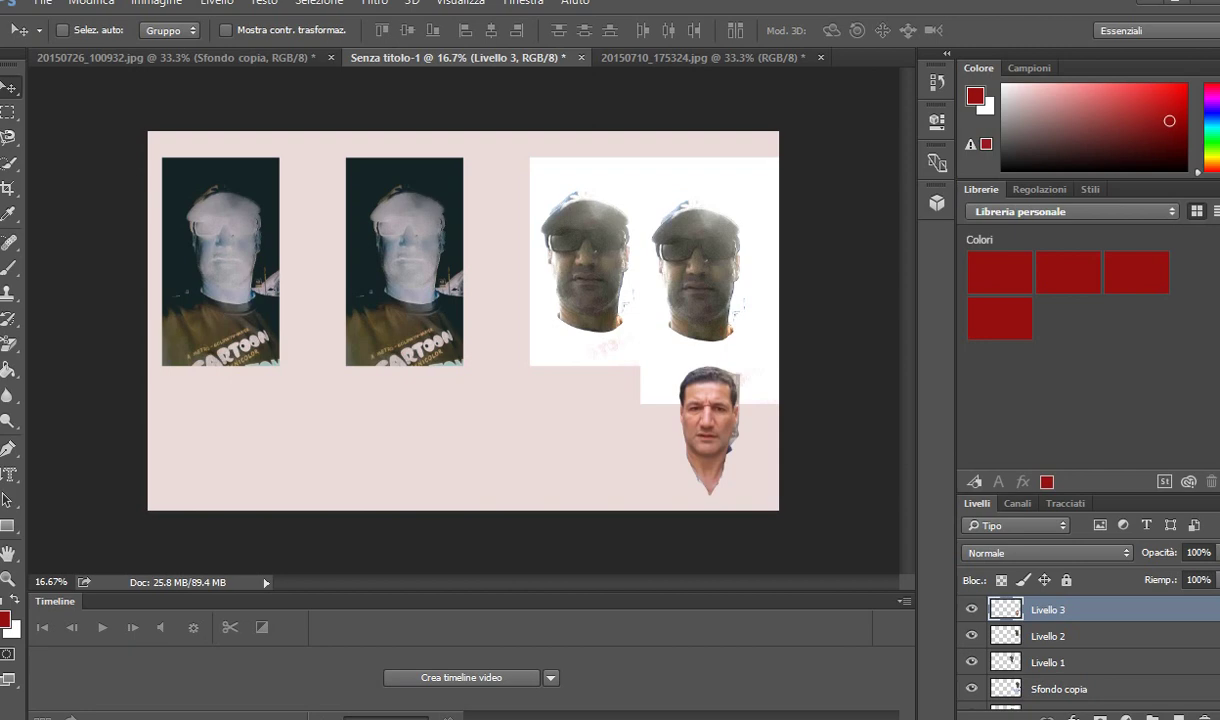
left_click_drag(733, 365, 741, 378)
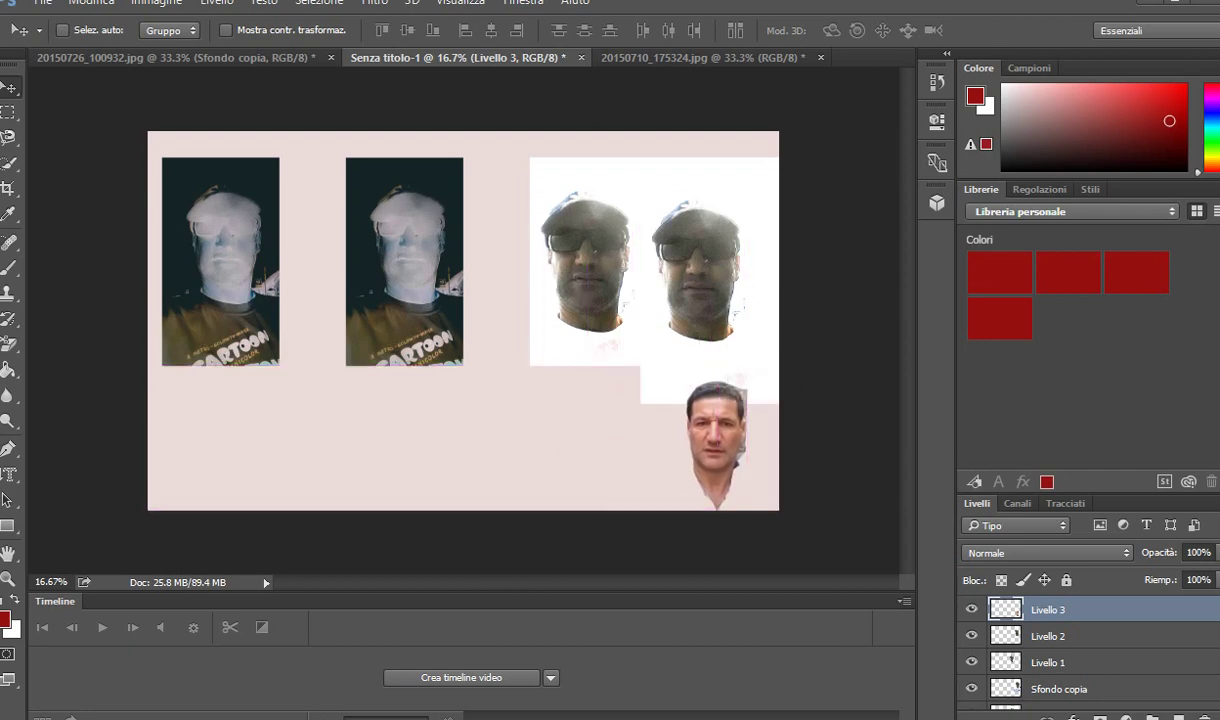
left_click_drag(741, 378, 447, 180)
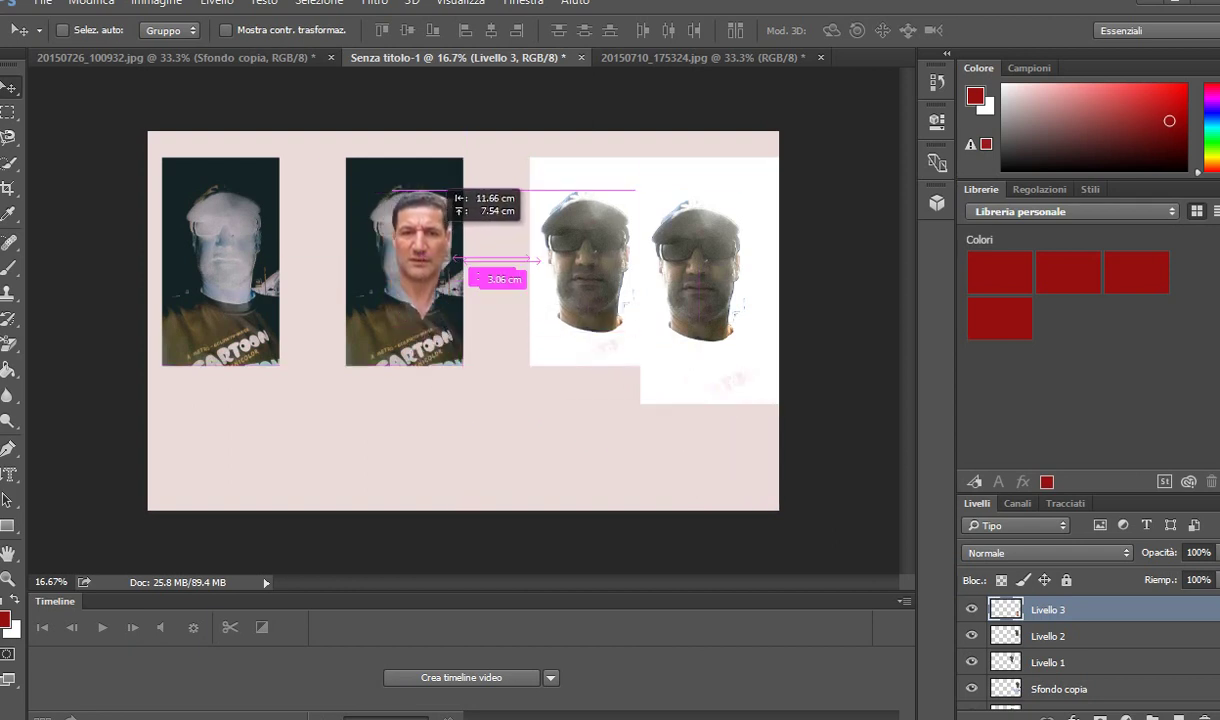
left_click_drag(447, 182, 738, 370)
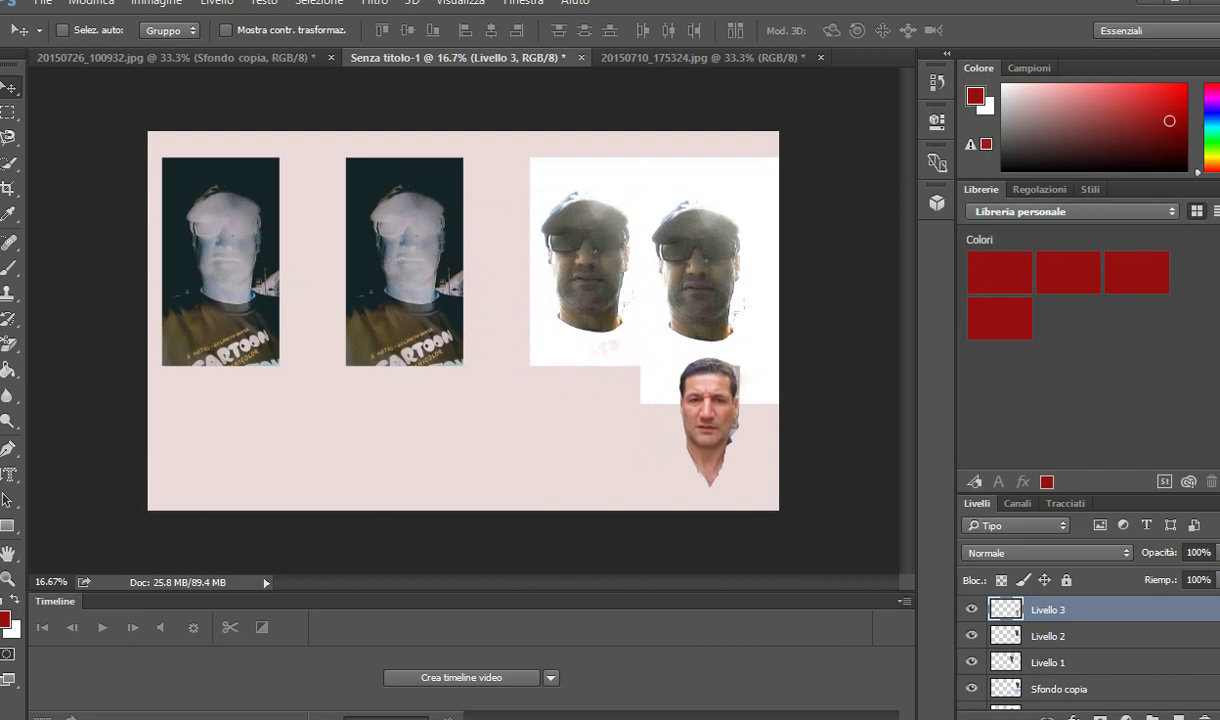
Paste a second bareheaded face into Senza titolo-1 as Livello 4, beside the first
left_click(700, 57)
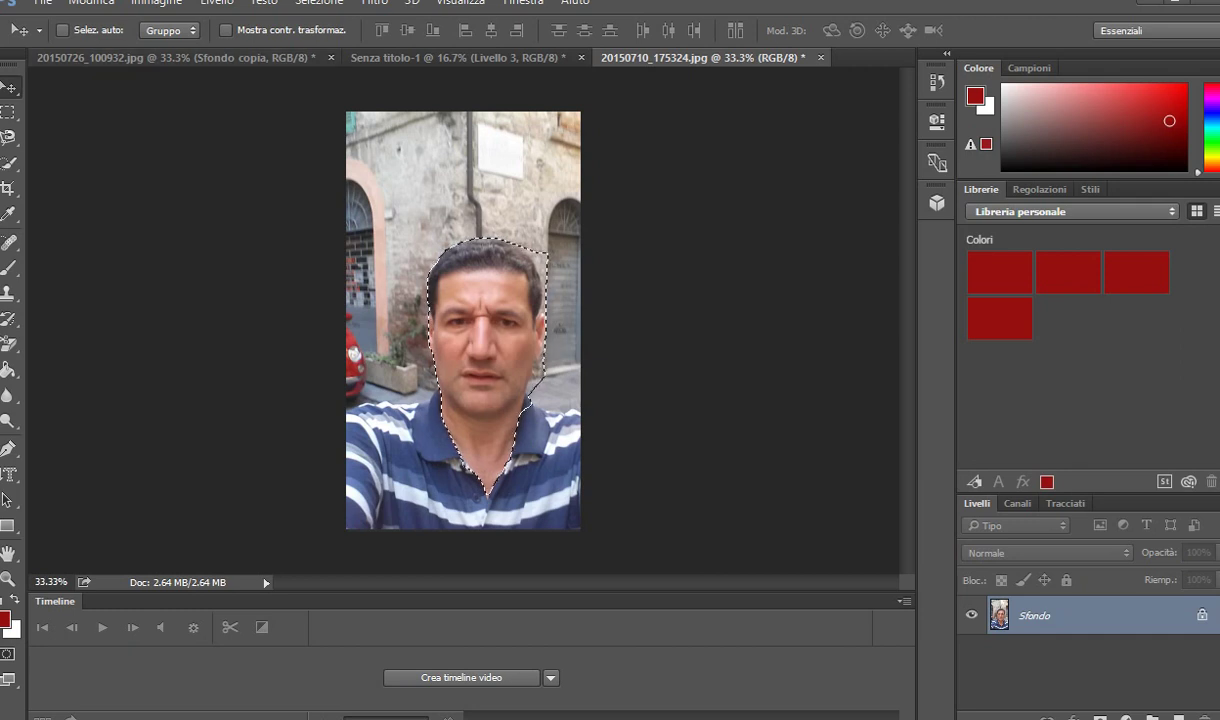
left_click_drag(485, 350, 441, 100)
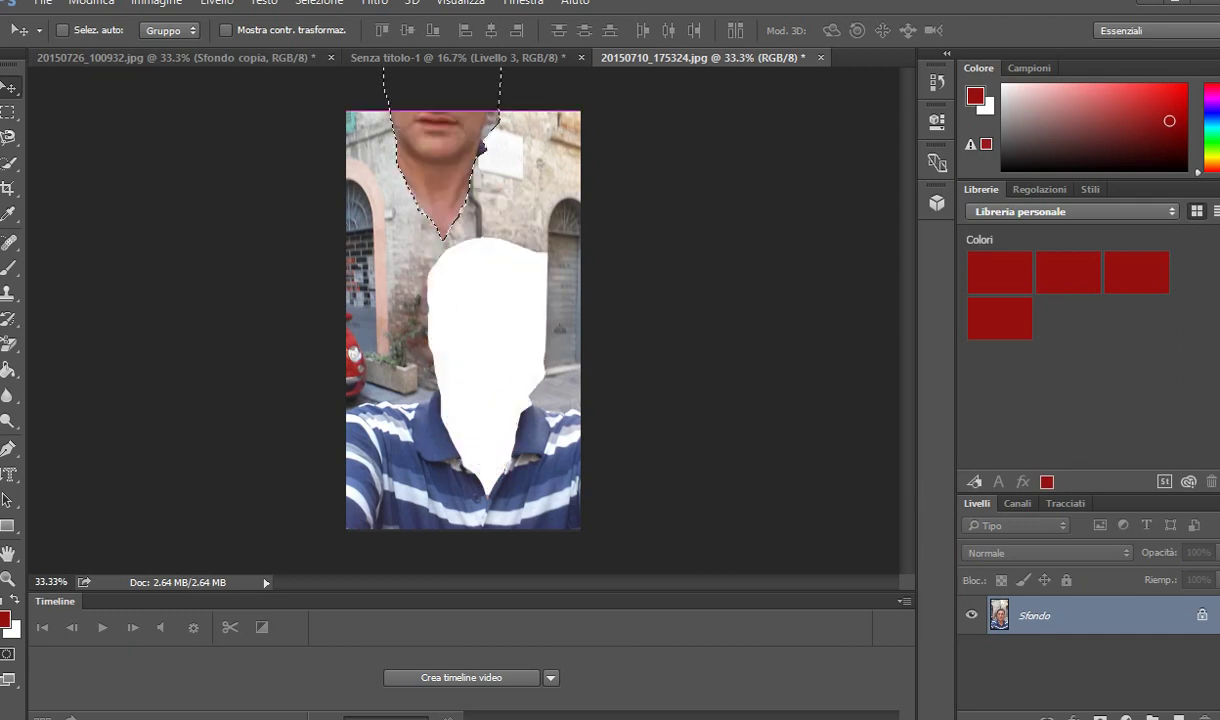
key("ctrl+Tab")
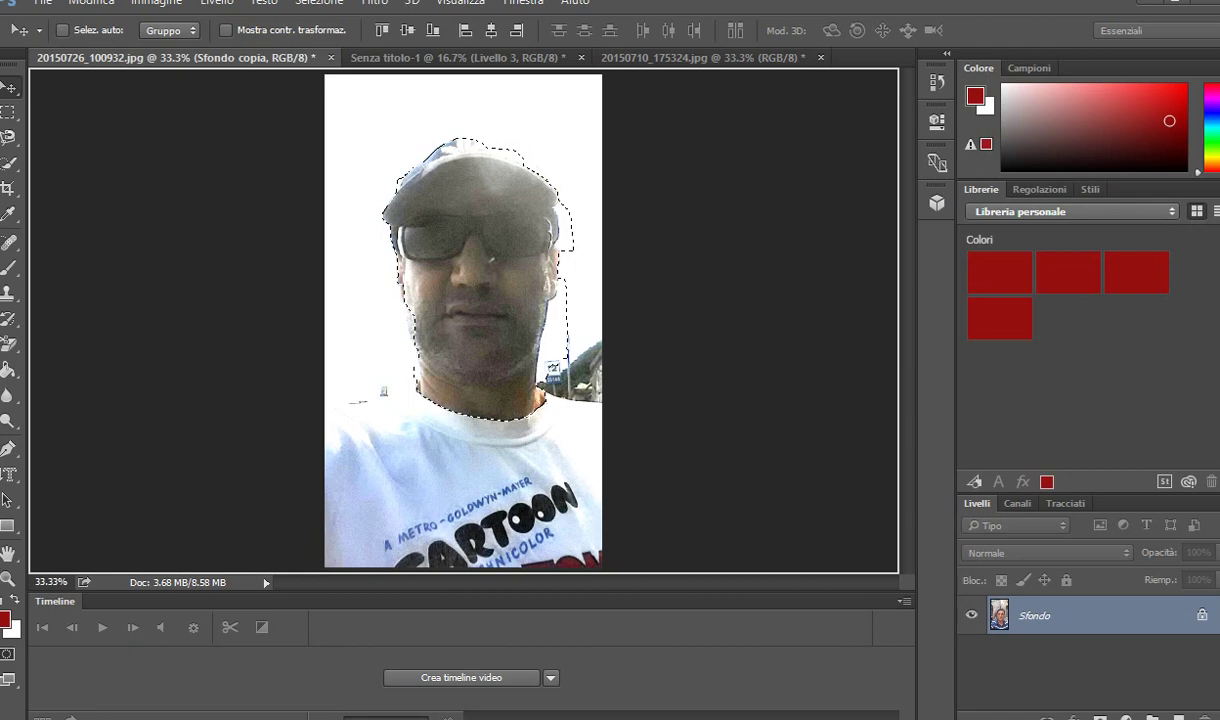
key("ctrl+Tab")
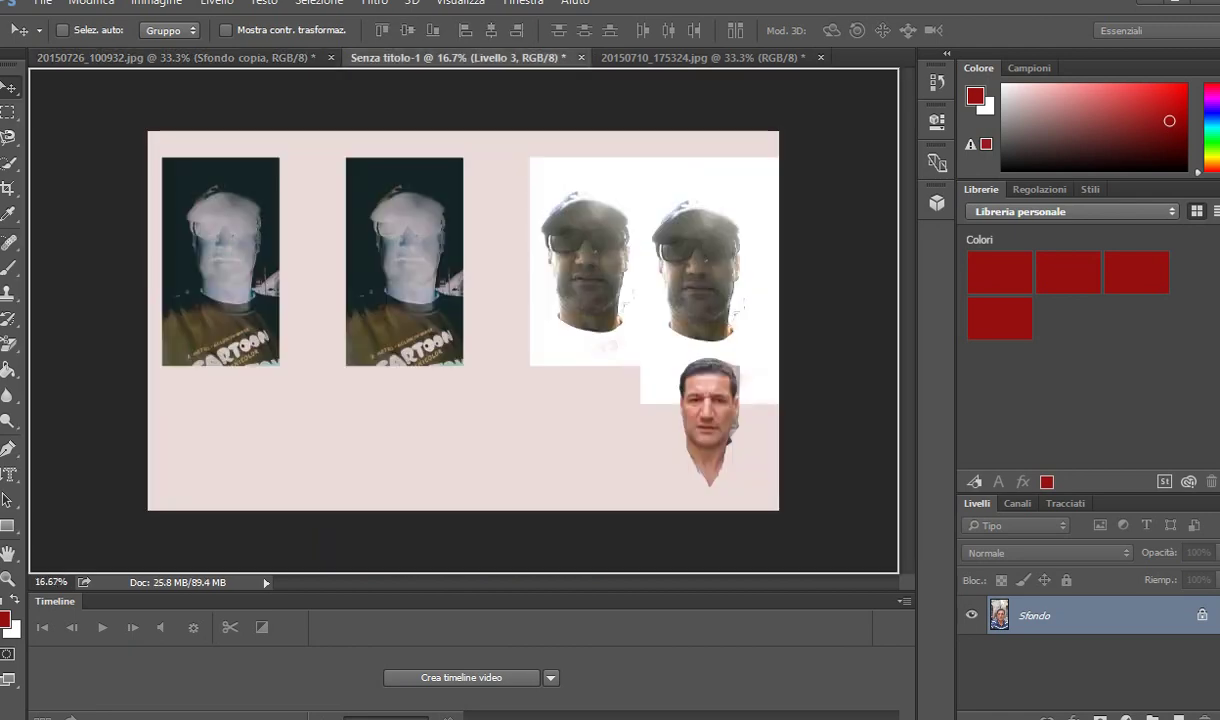
key("ctrl+v")
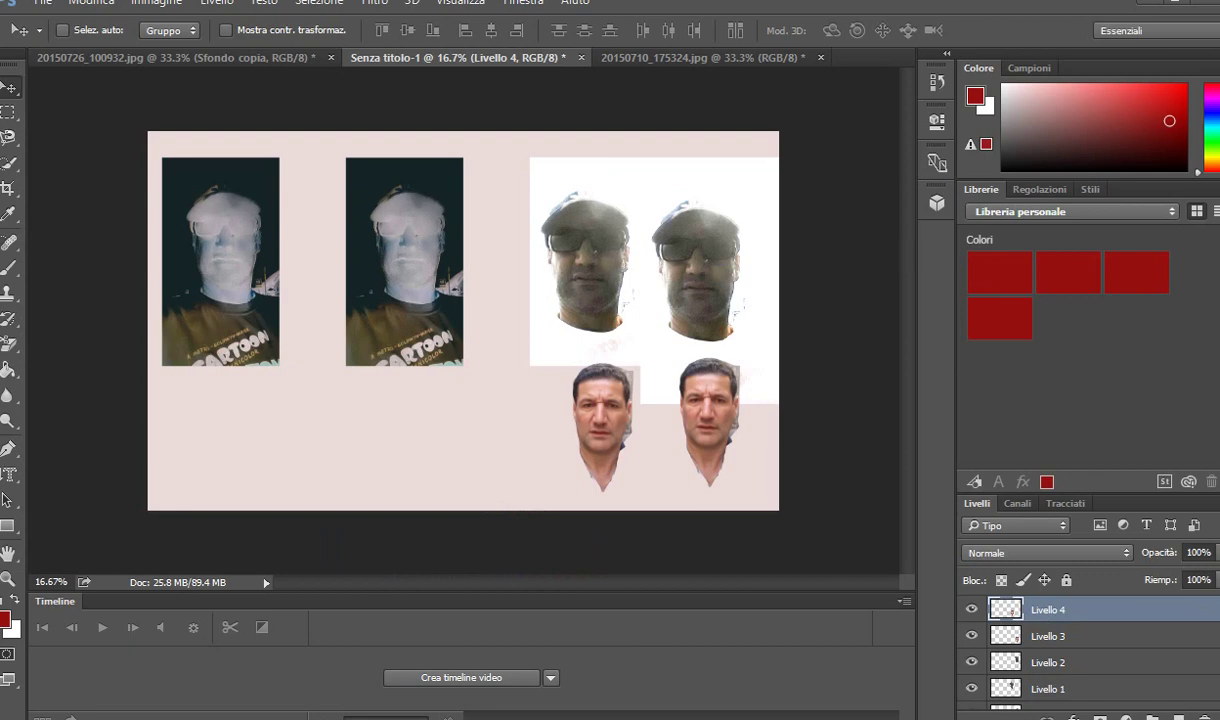
left_click_drag(601, 425, 588, 420)
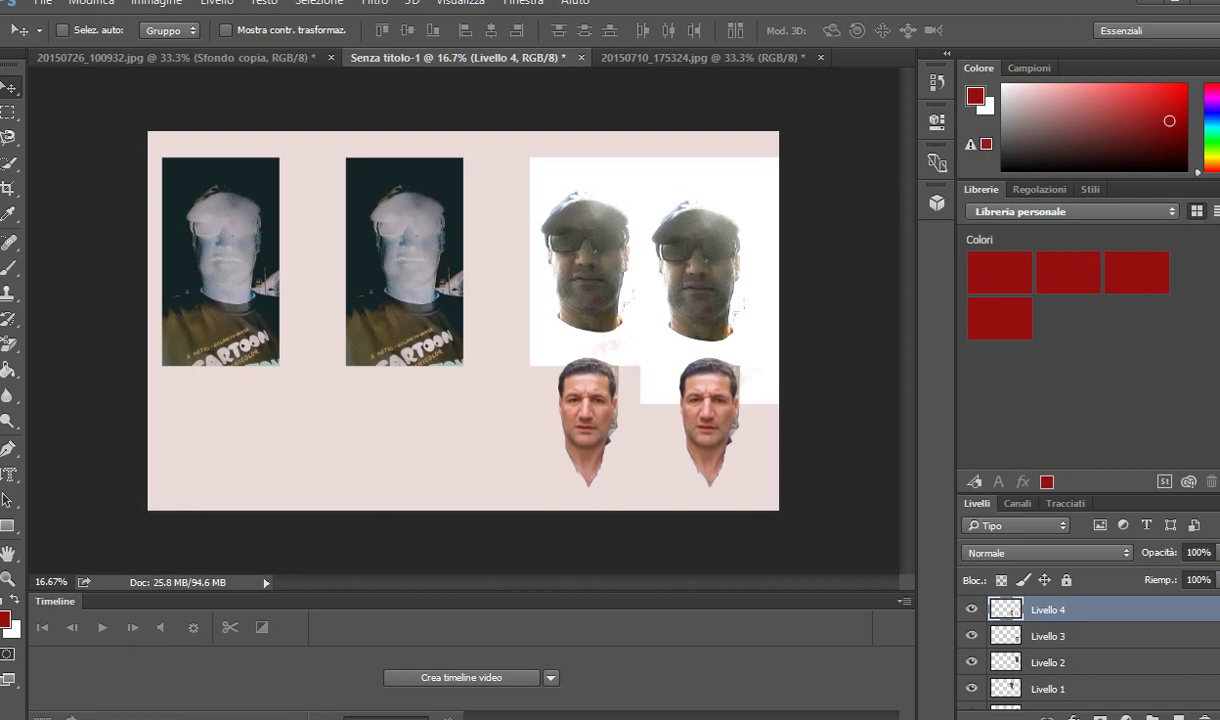
Open the sunglasses photo 20150818_130607.jpg from the File > Apri dialog
left_click(43, 2)
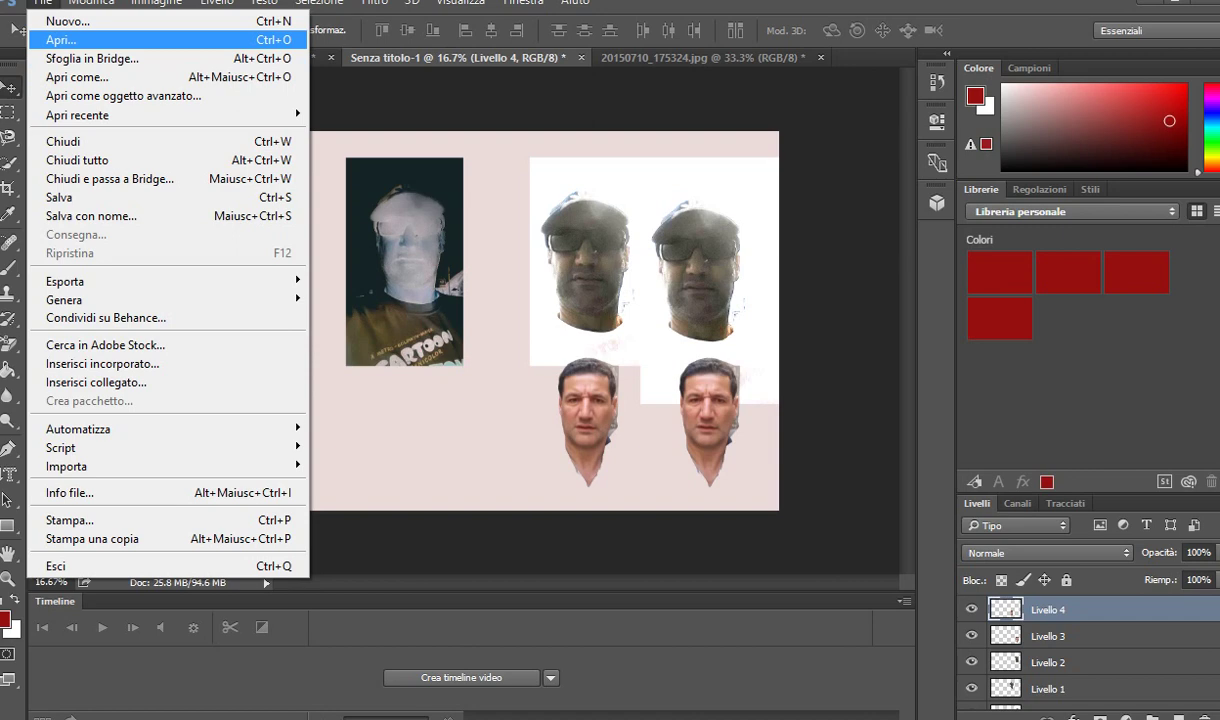
left_click(60, 40)
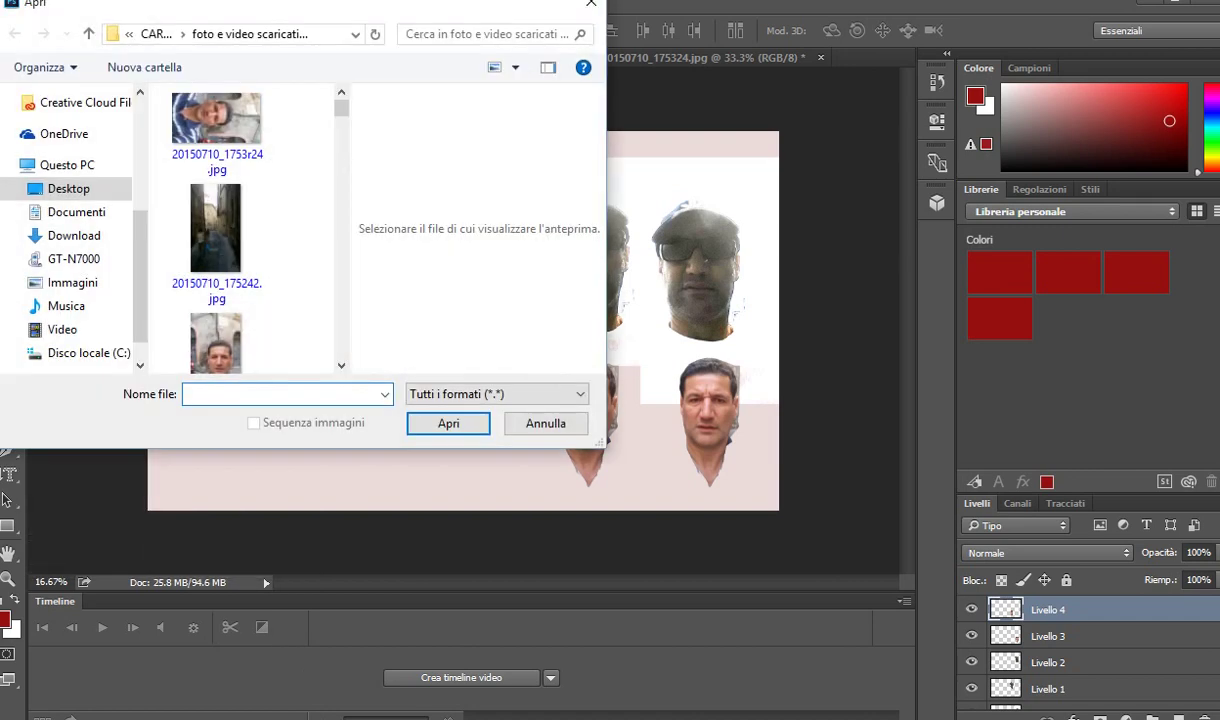
scroll(245, 230, "down", 3)
scroll(245, 230, "down", 3)
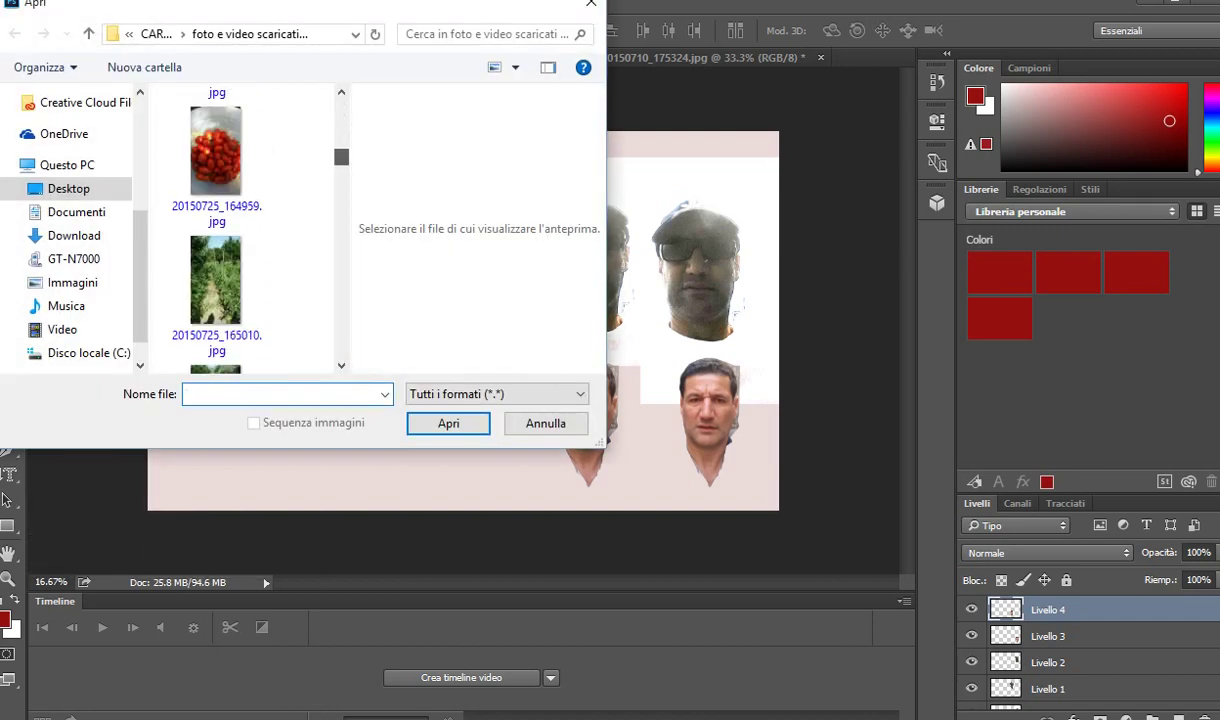
scroll(245, 230, "down", 3)
scroll(245, 225, "down", 3)
scroll(245, 225, "down", 3)
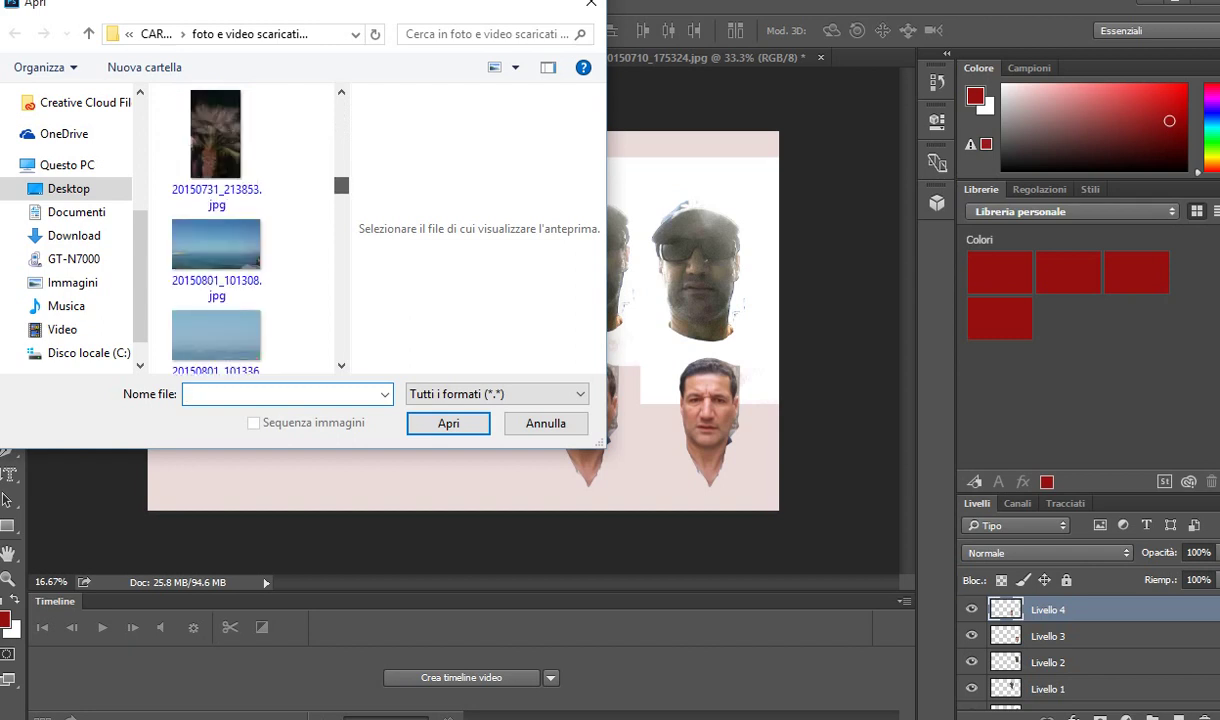
scroll(245, 225, "down", 3)
scroll(245, 225, "down", 3)
scroll(245, 225, "down", 3)
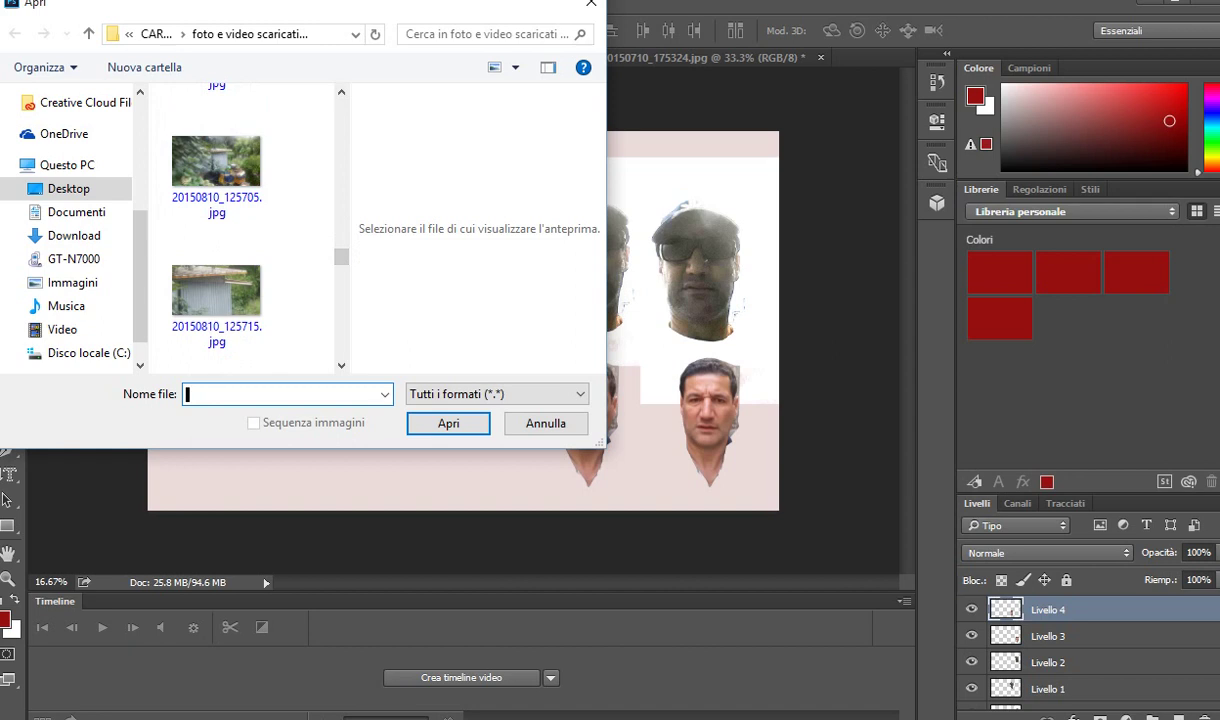
scroll(245, 225, "down", 3)
scroll(245, 225, "down", 3)
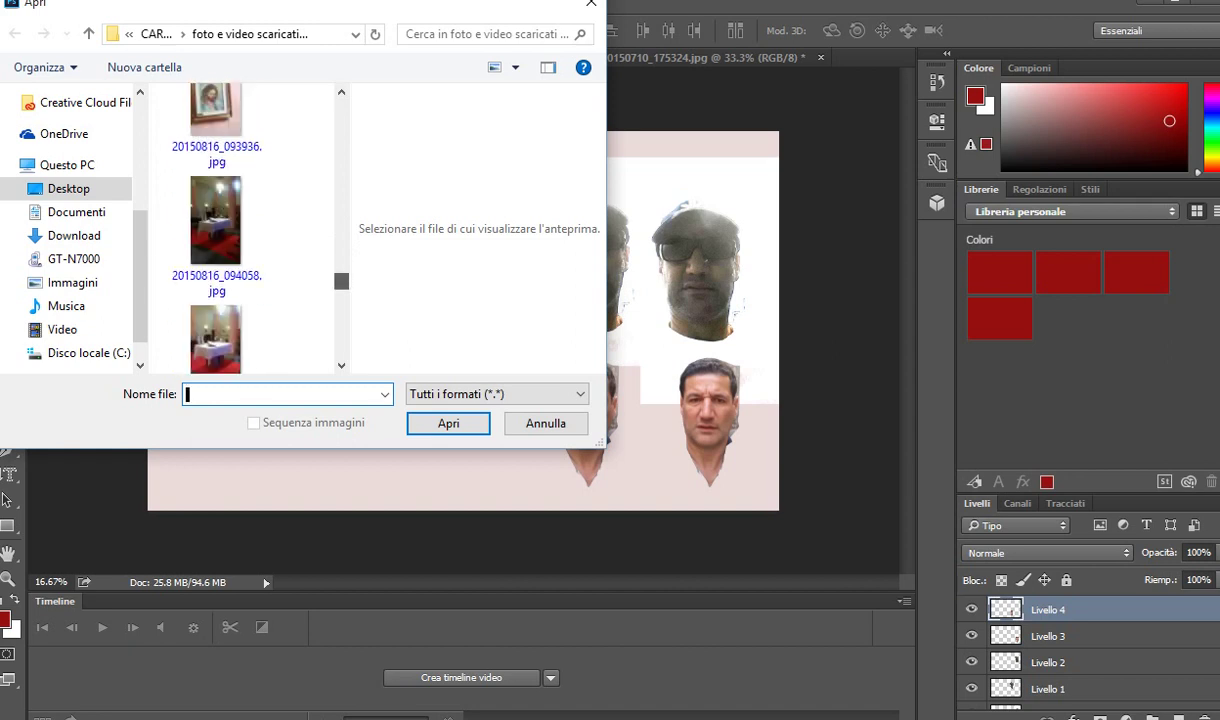
scroll(245, 225, "down", 3)
scroll(245, 225, "down", 3)
scroll(245, 225, "down", 3)
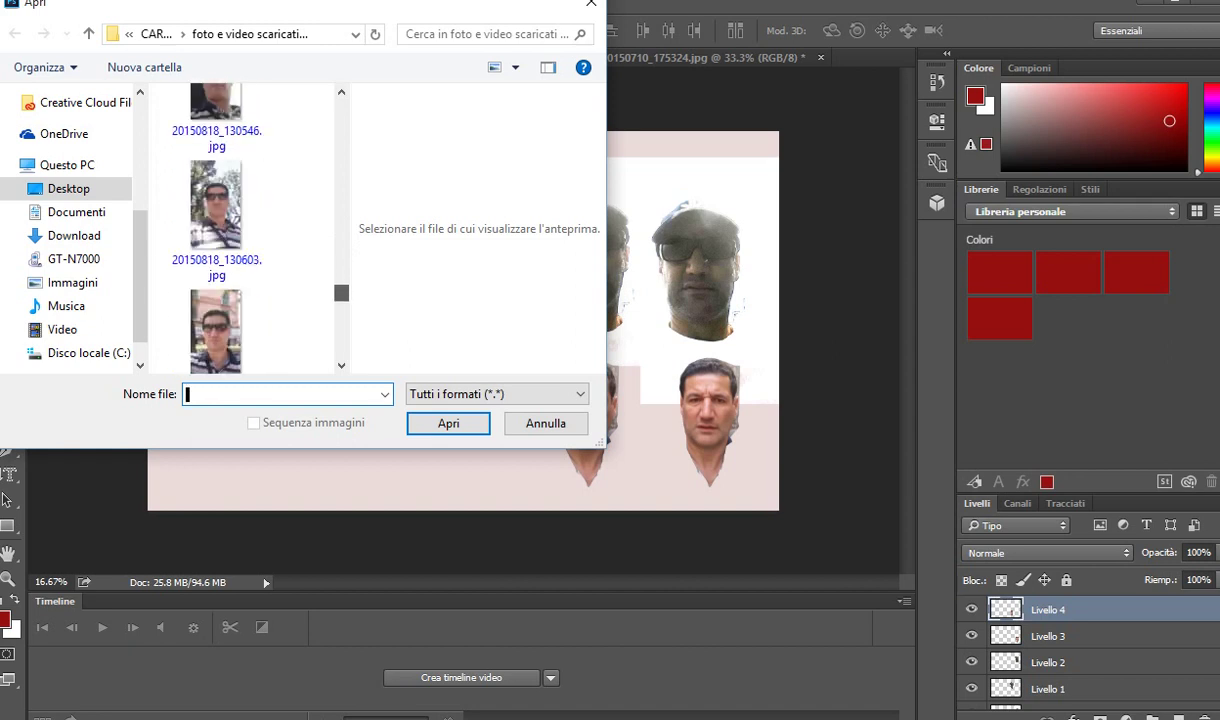
double_click(200, 340)
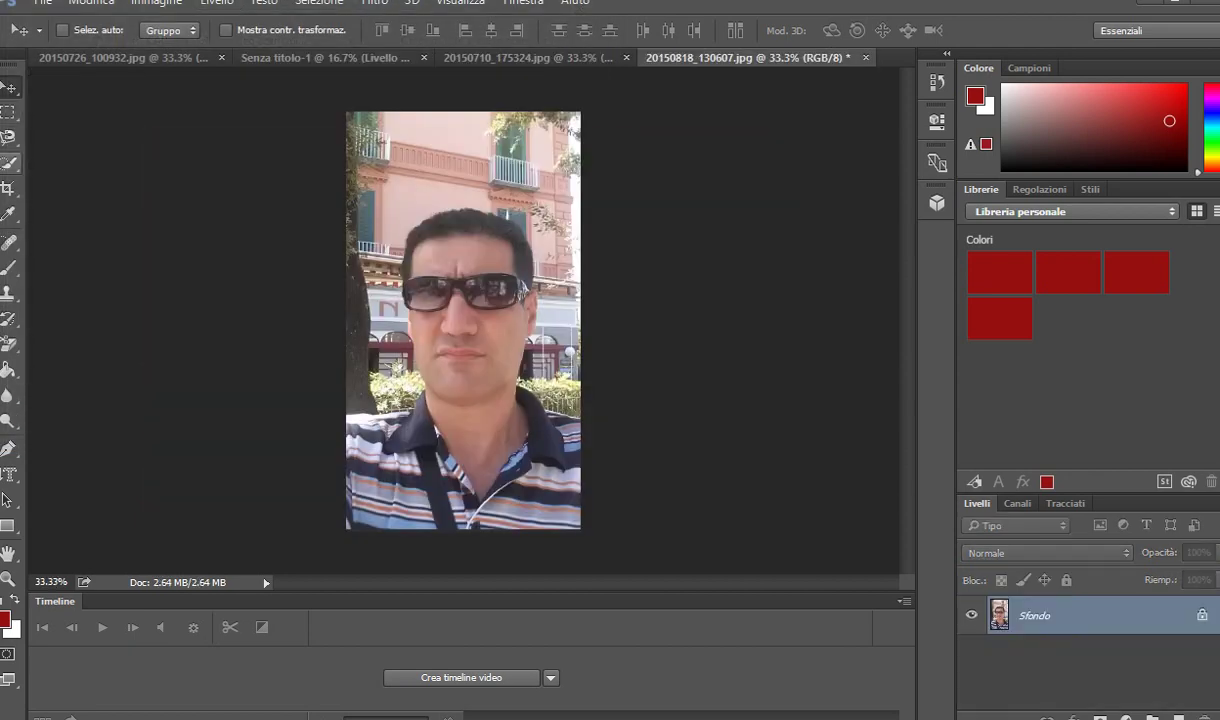
Trace the sunglasses man with the Magnetic Lasso and drag the cut-out out of the photo
left_click(9, 111)
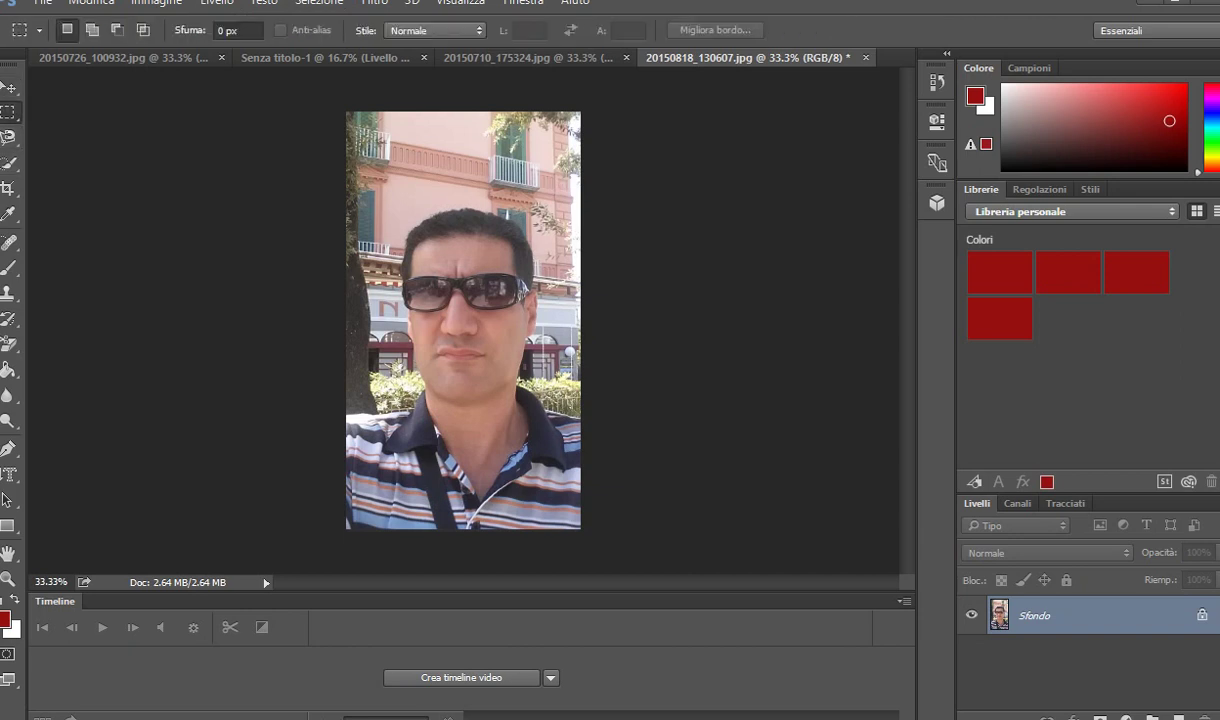
left_click(9, 136)
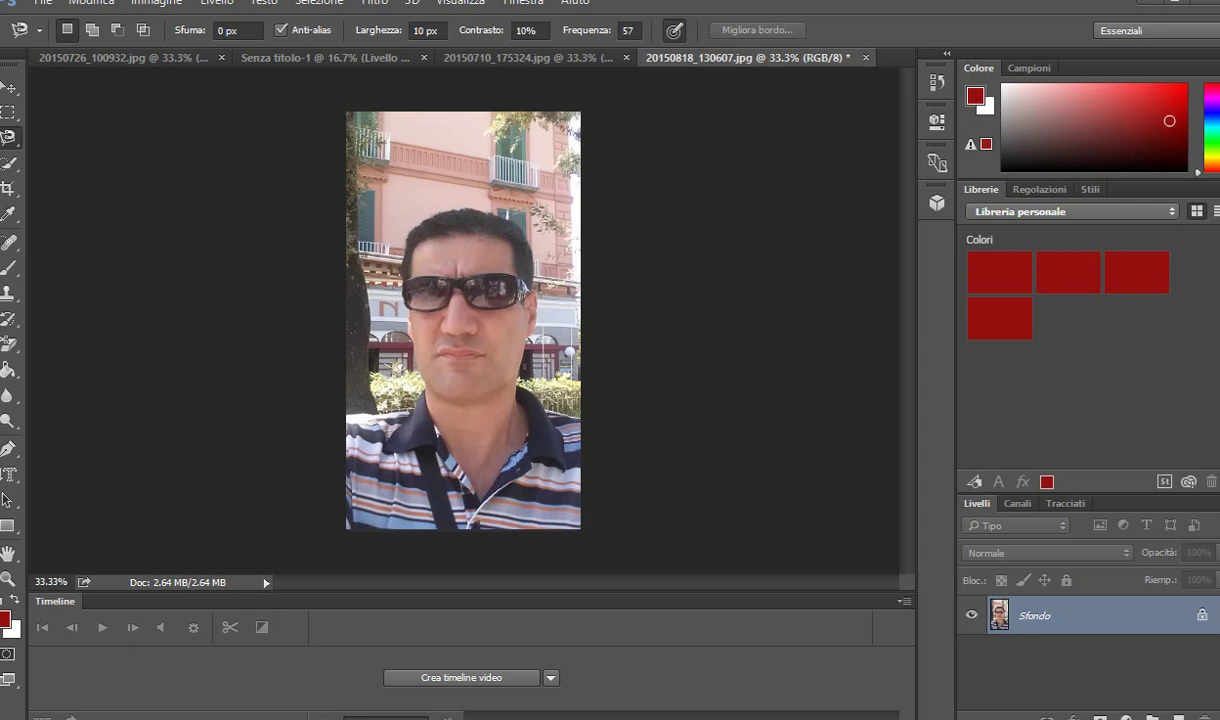
left_click(417, 224)
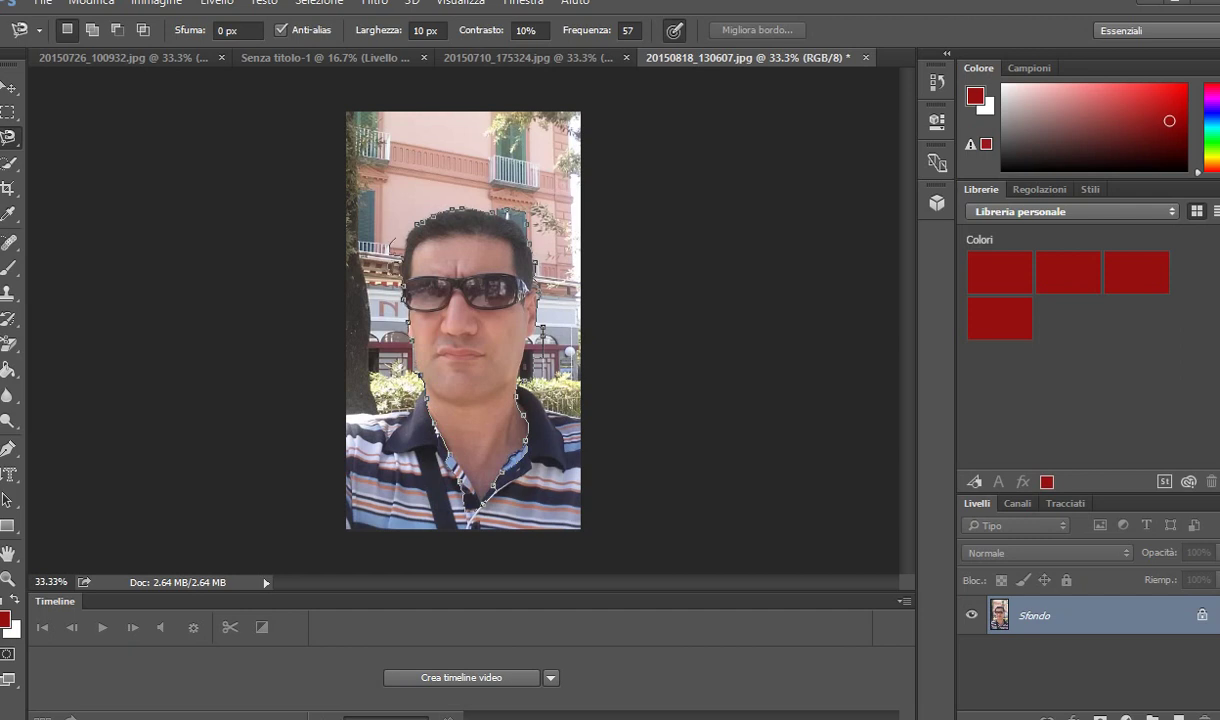
left_click(396, 212)
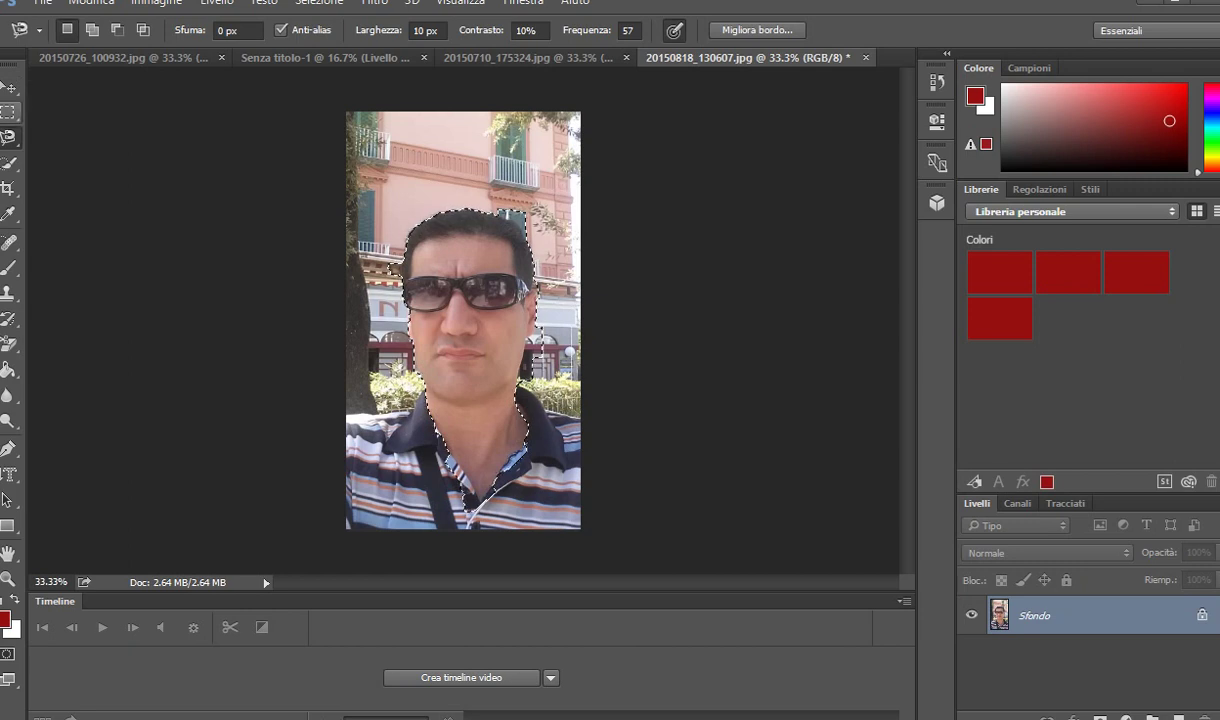
key("v")
left_click_drag(500, 306, 725, 32)
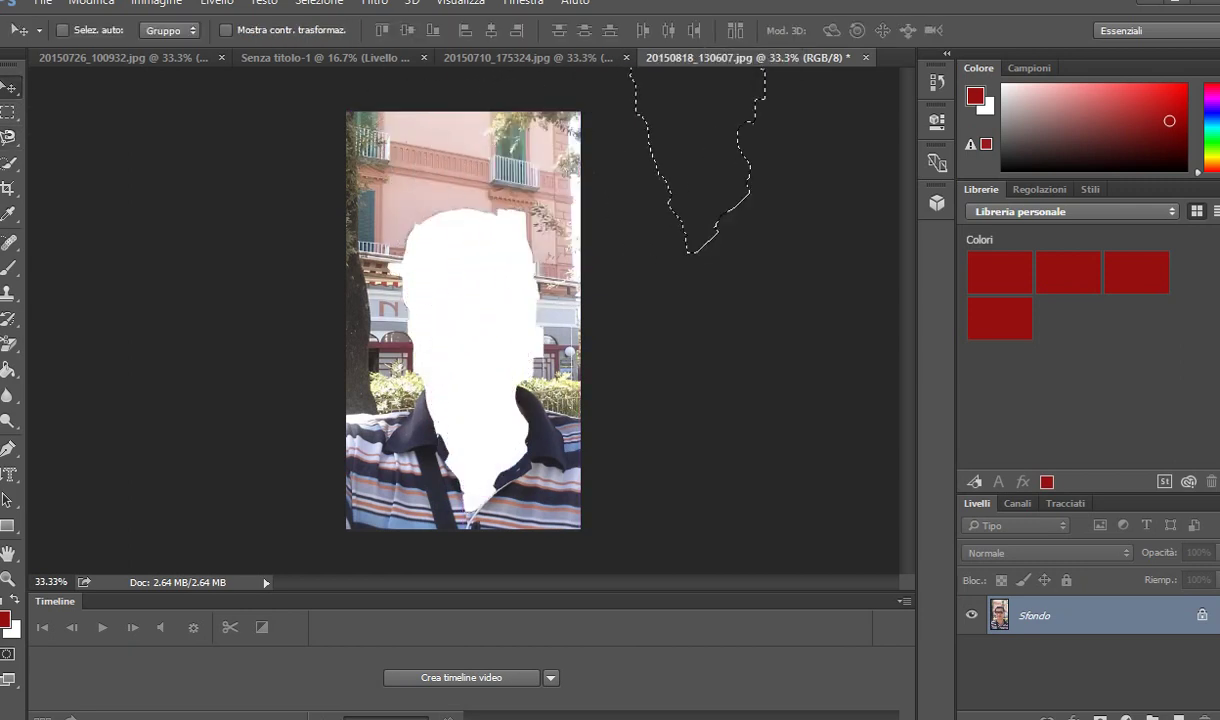
Paste the sunglasses man into Senza titolo-1 as Livello 5, left of the bareheaded faces
key("ctrl+shift+Tab")
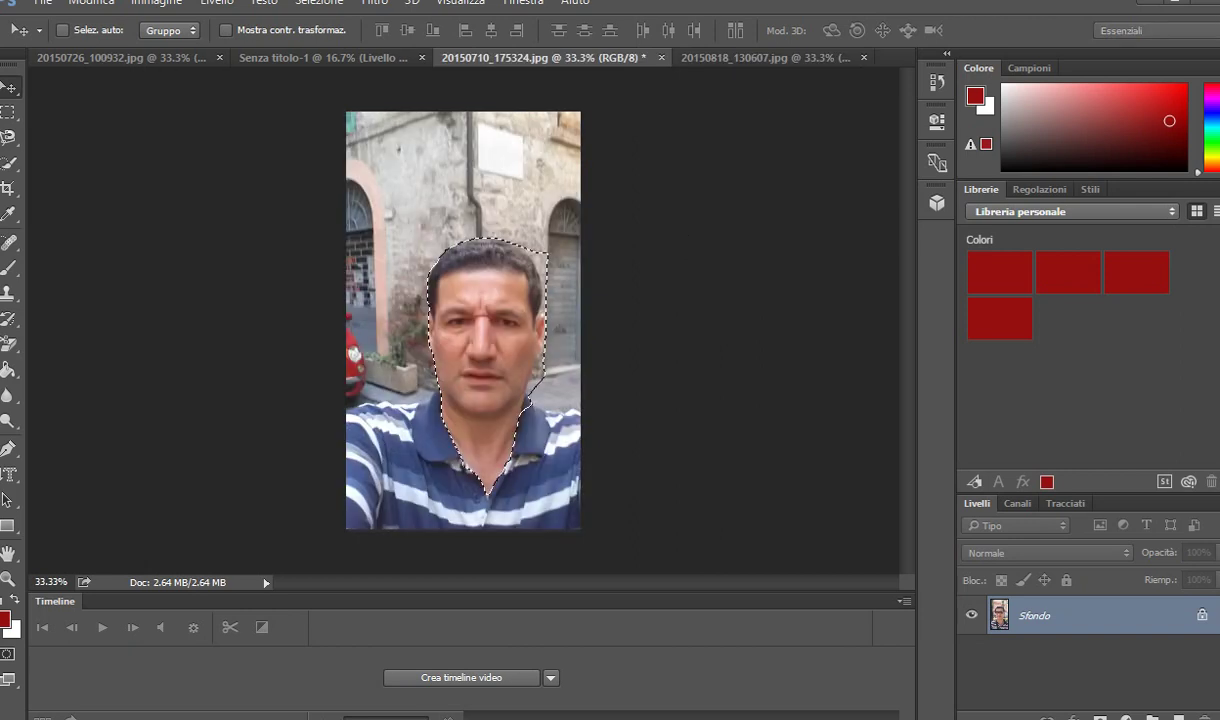
key("ctrl+shift+Tab")
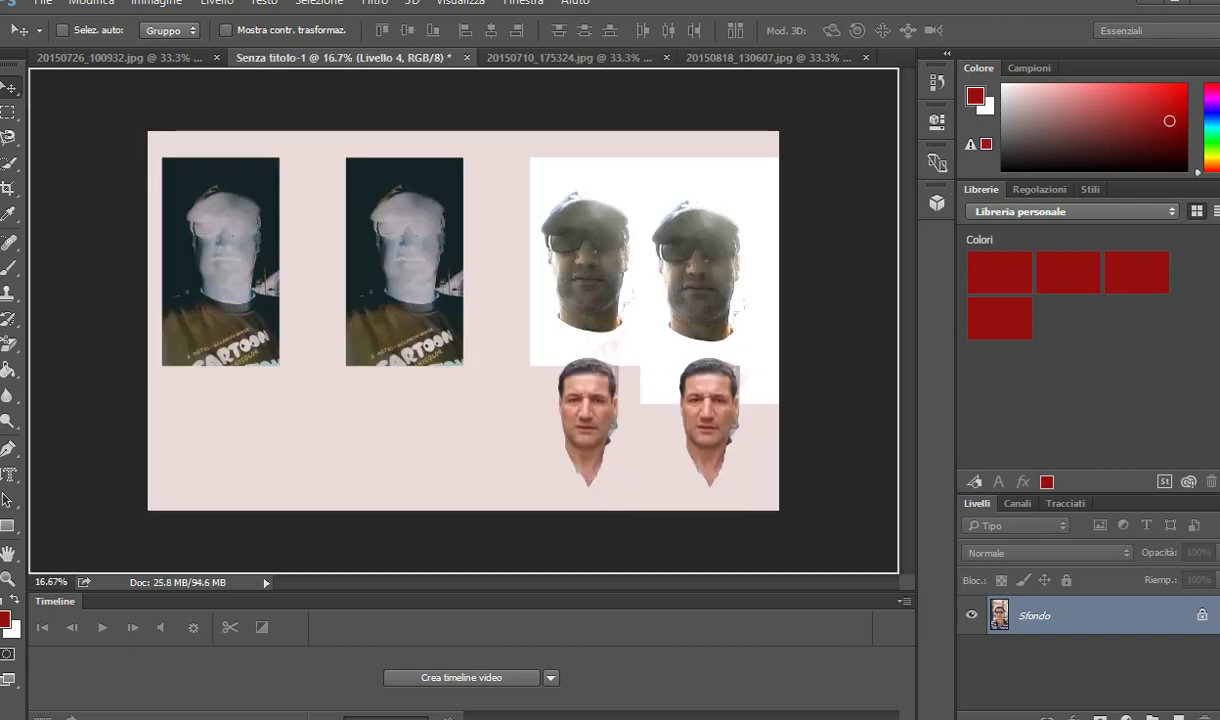
key("ctrl+v")
left_click_drag(440, 345, 502, 362)
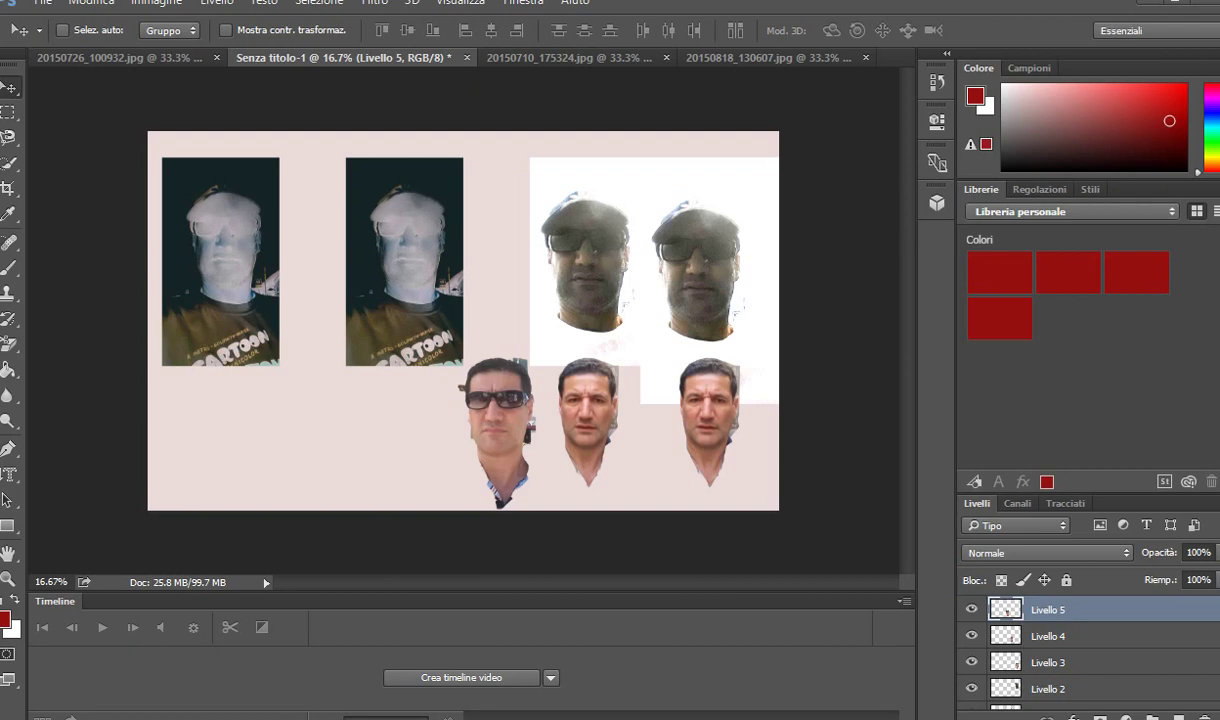
key("b")
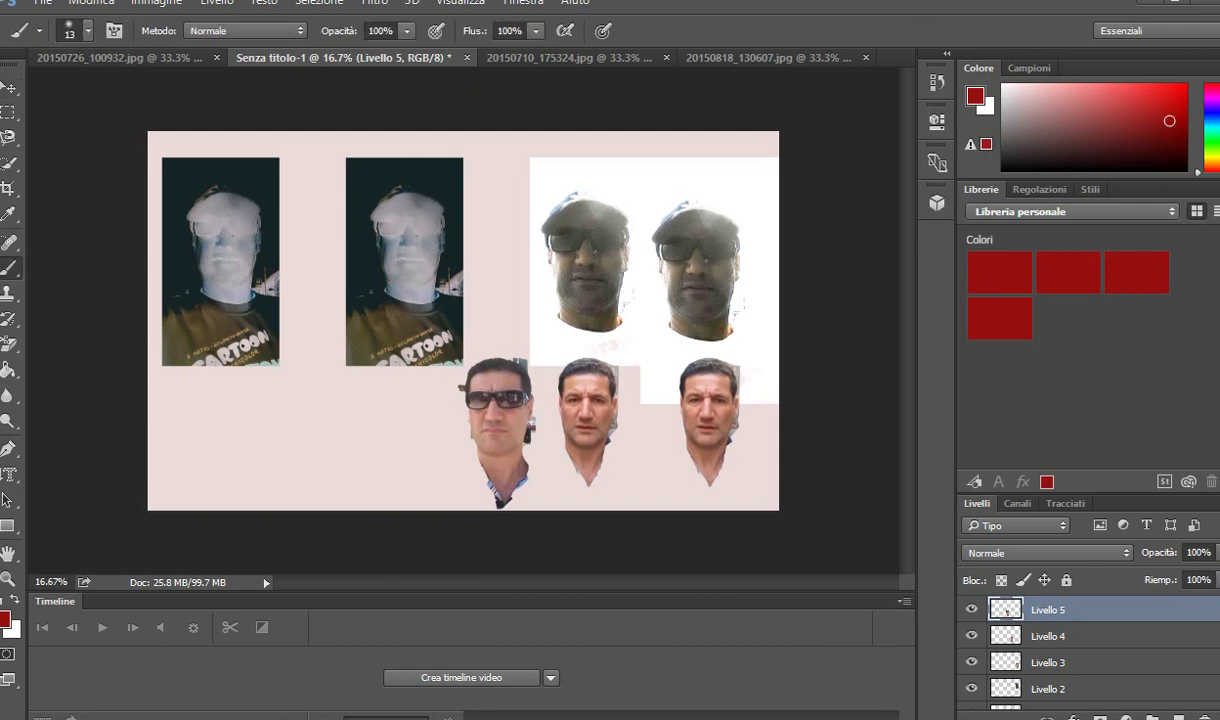
Clean the sunglasses cut-out with the Background Eraser, removing the red mark, dark patches and hair spot
left_click_drag(531, 430, 536, 420)
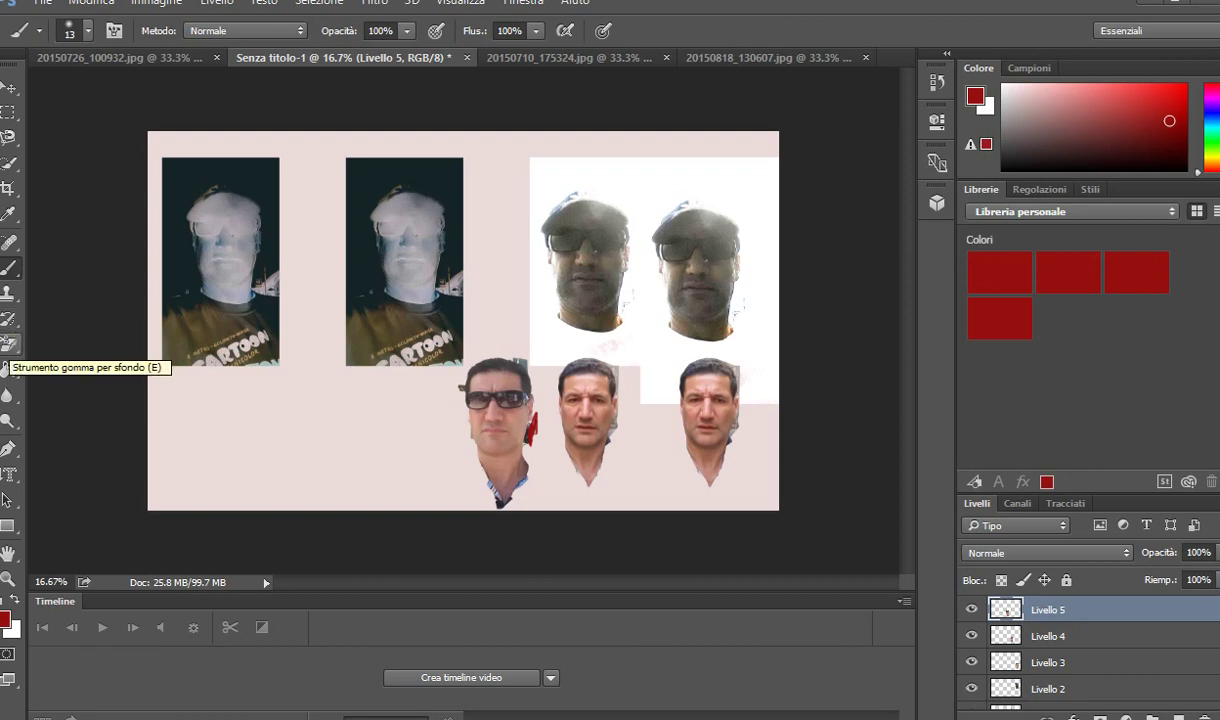
left_click(9, 344)
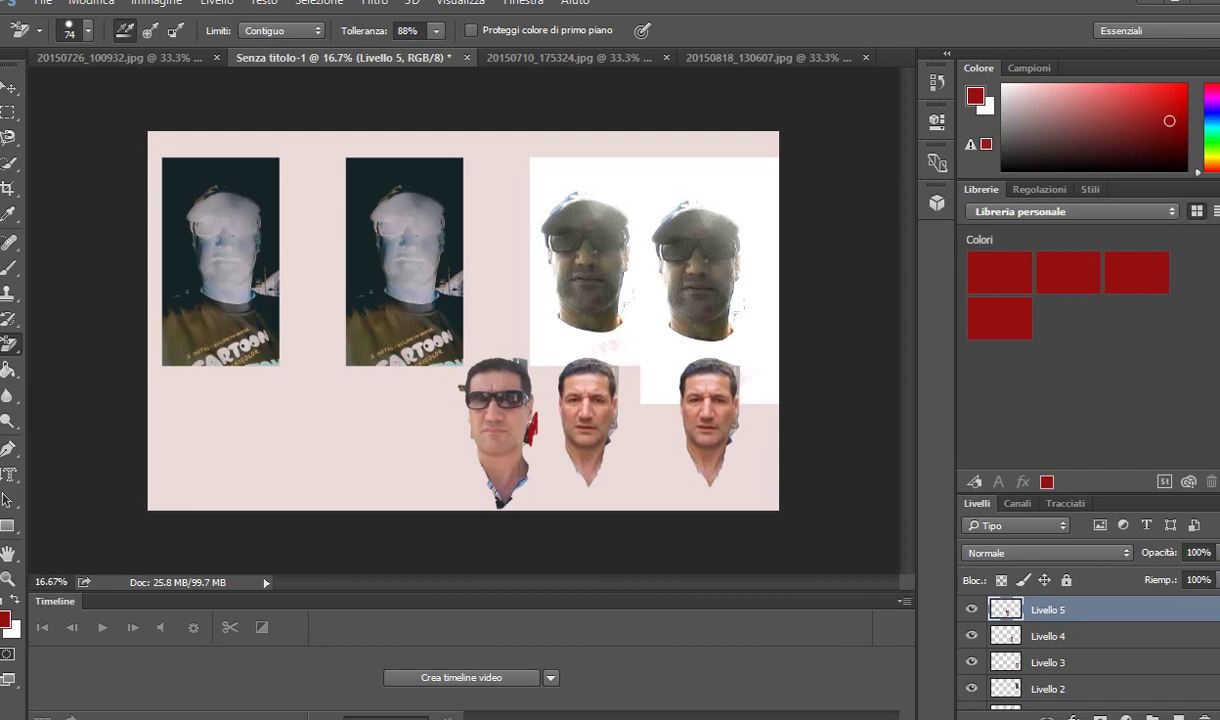
mouse_move(533, 425)
left_mouse_down()
mouse_move(505, 419)
mouse_move(533, 427)
left_mouse_up()
mouse_move(502, 504)
left_mouse_down()
mouse_move(468, 463)
mouse_move(496, 497)
mouse_move(524, 476)
left_mouse_up()
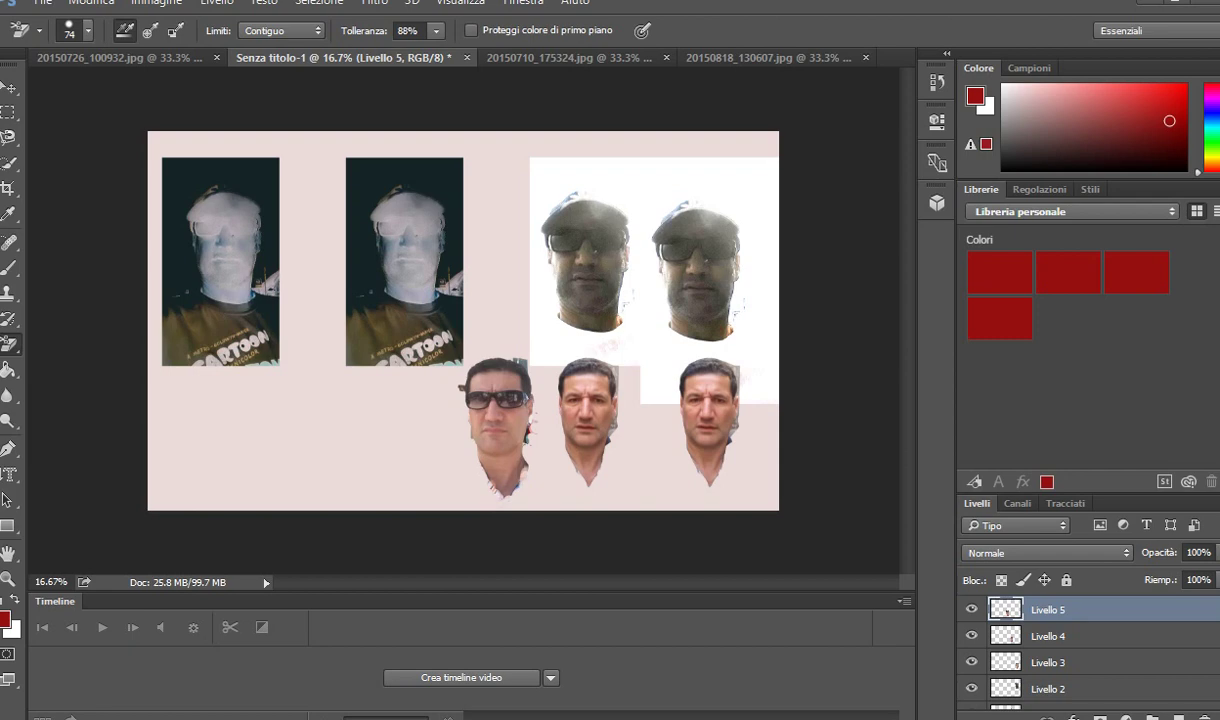
mouse_move(473, 433)
left_mouse_down()
mouse_move(451, 413)
mouse_move(441, 370)
left_mouse_up()
left_click(521, 363)
Zoom in and erase round pale spots across the sunglasses face's mouth, chin and jaw
key("ctrl+plus")
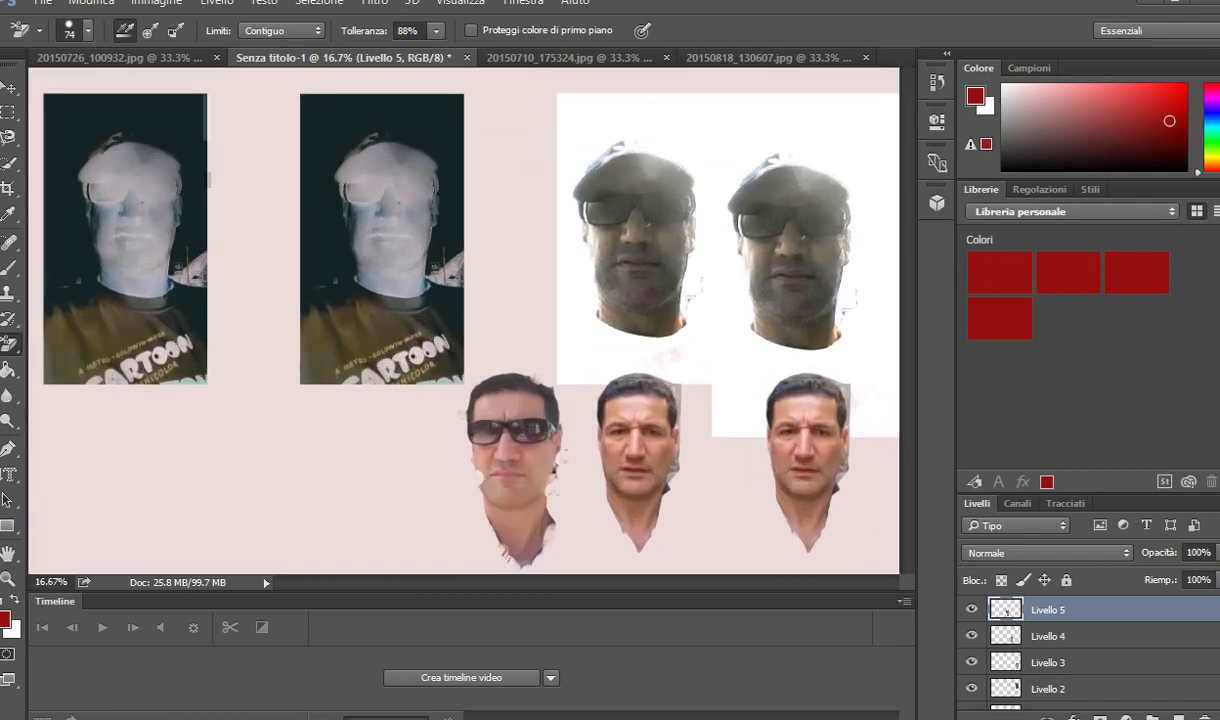
key("ctrl+plus")
key("ctrl+plus")
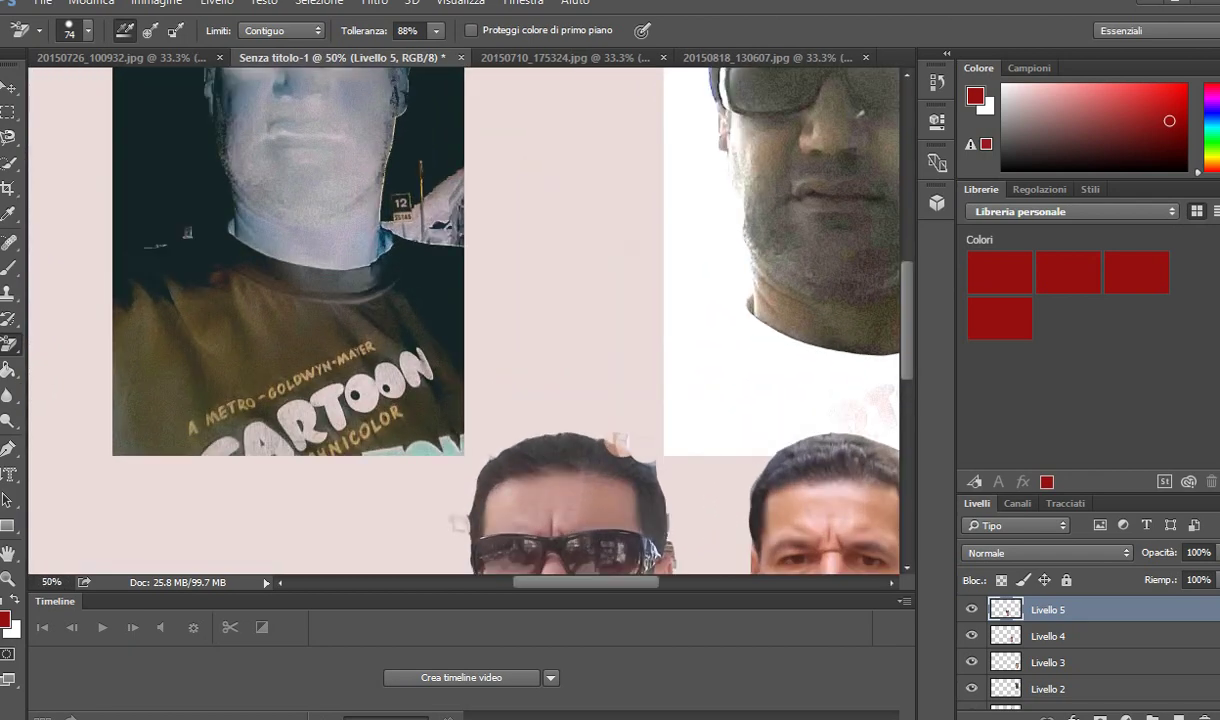
scroll(465, 320, "down", 3)
scroll(465, 320, "down", 3)
scroll(465, 320, "down", 1)
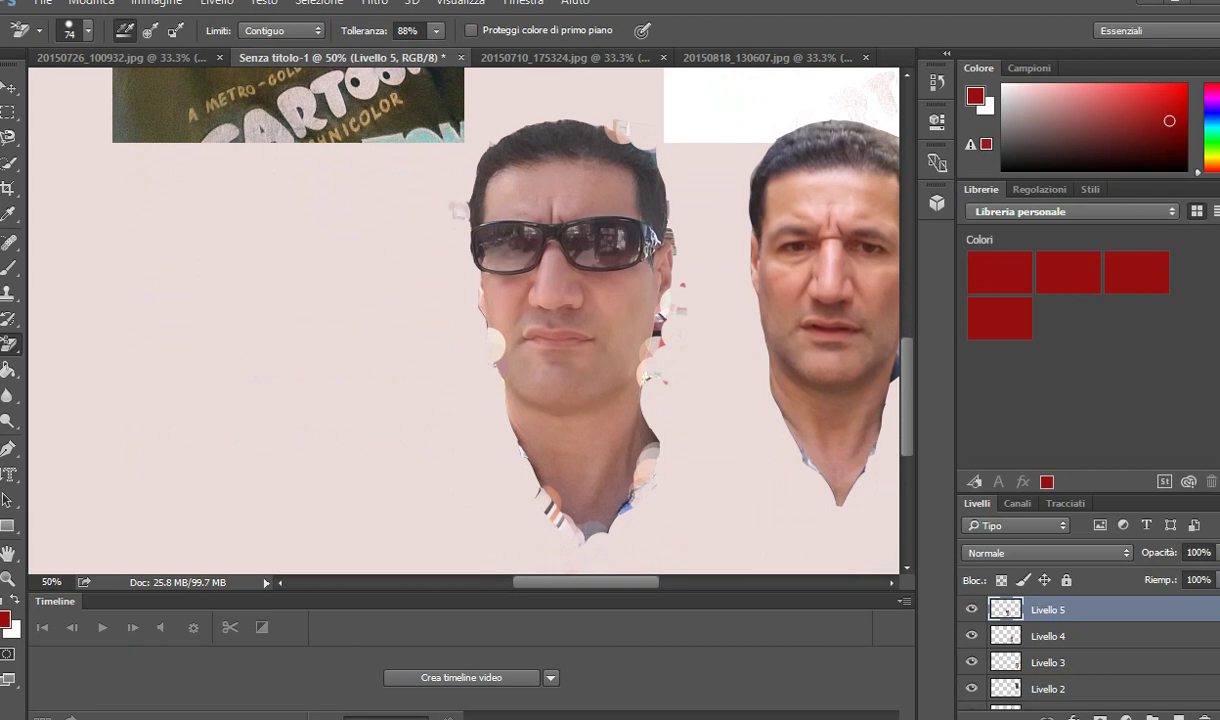
mouse_move(640, 333)
left_mouse_down()
mouse_move(485, 330)
mouse_move(605, 355)
left_mouse_up()
left_click(571, 304)
left_click_drag(485, 355, 565, 365)
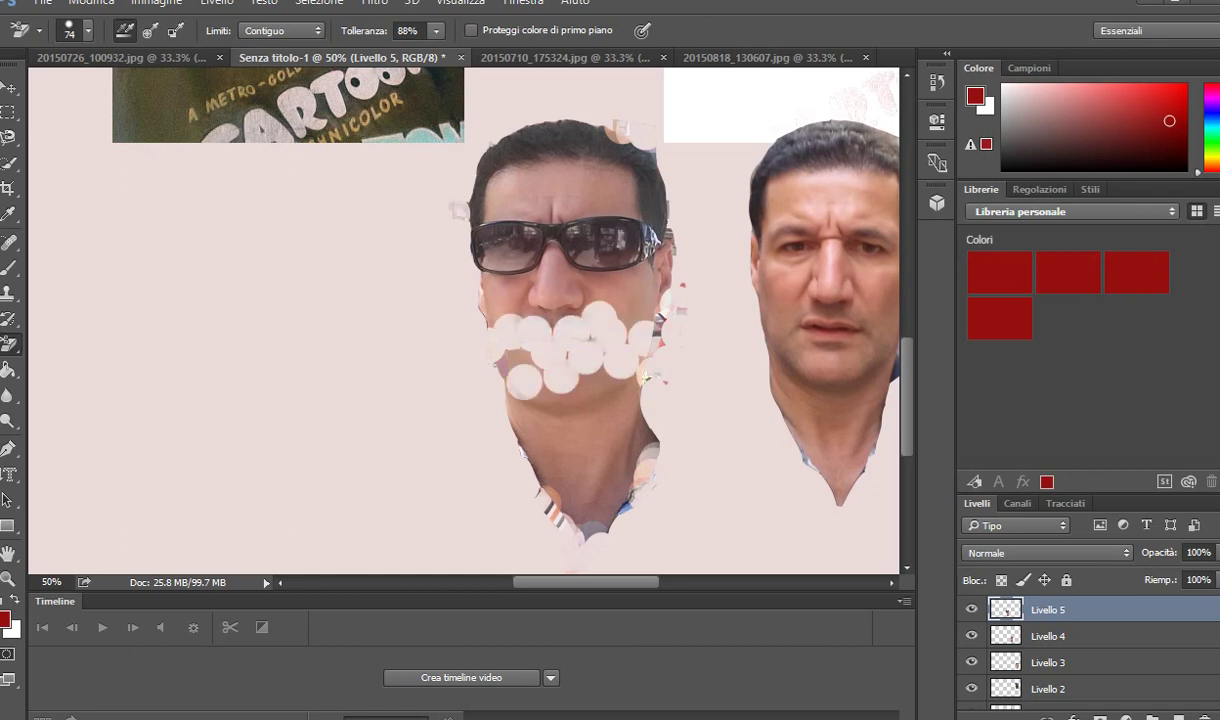
left_click_drag(480, 365, 612, 428)
left_click(529, 410)
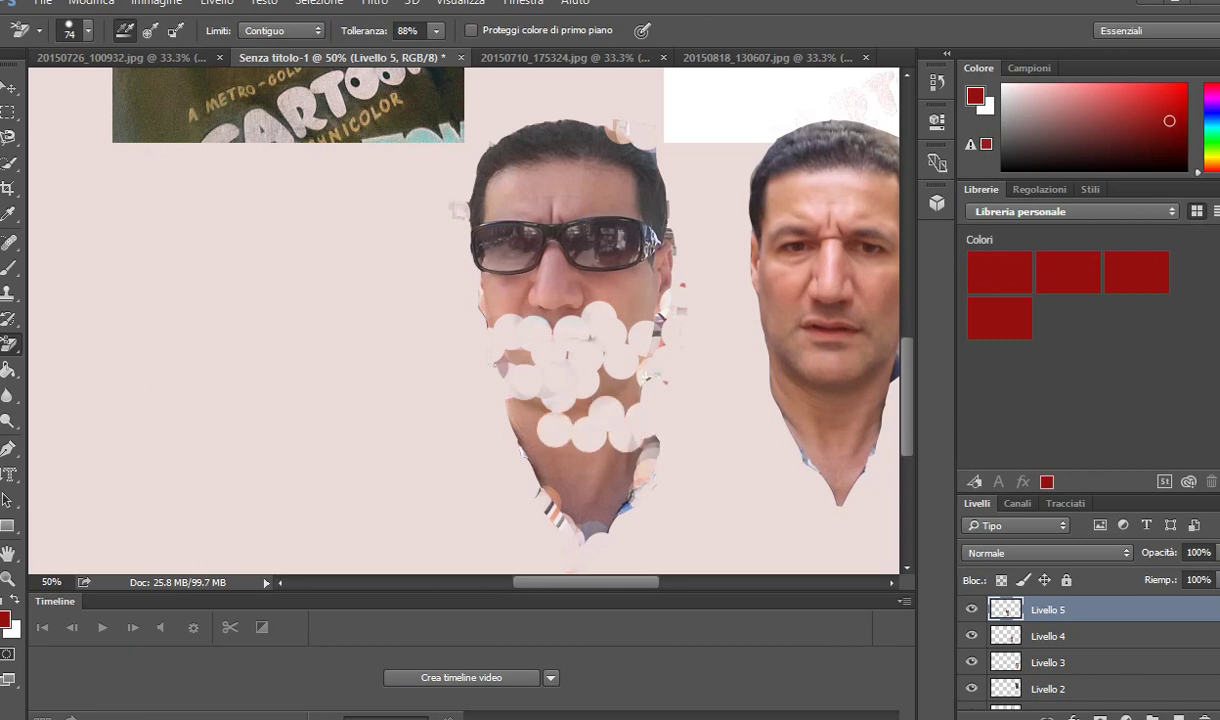
mouse_move(531, 451)
left_mouse_down()
mouse_move(559, 475)
mouse_move(523, 474)
mouse_move(605, 440)
left_mouse_up()
mouse_move(545, 385)
left_mouse_down()
mouse_move(562, 395)
mouse_move(520, 428)
left_mouse_up()
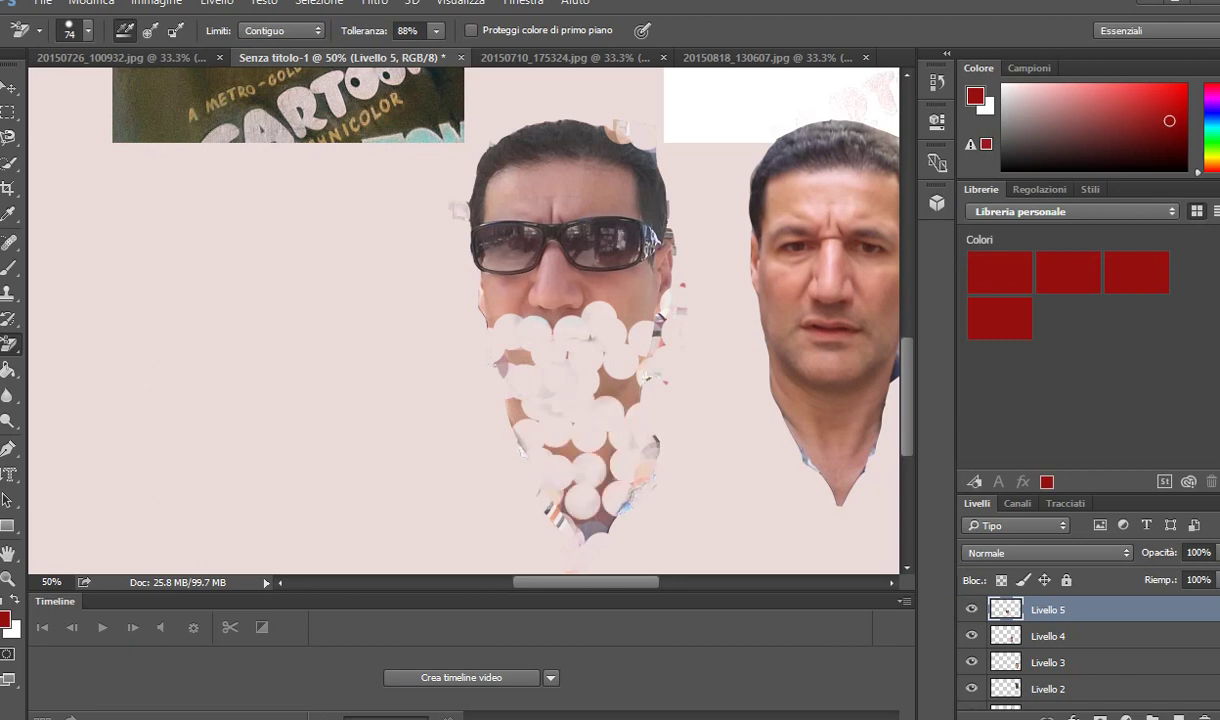
Erase spots over the forehead, sunglasses, nose and right side, then zoom back out
left_click_drag(521, 135, 510, 300)
left_click_drag(536, 150, 550, 300)
left_click_drag(590, 135, 590, 295)
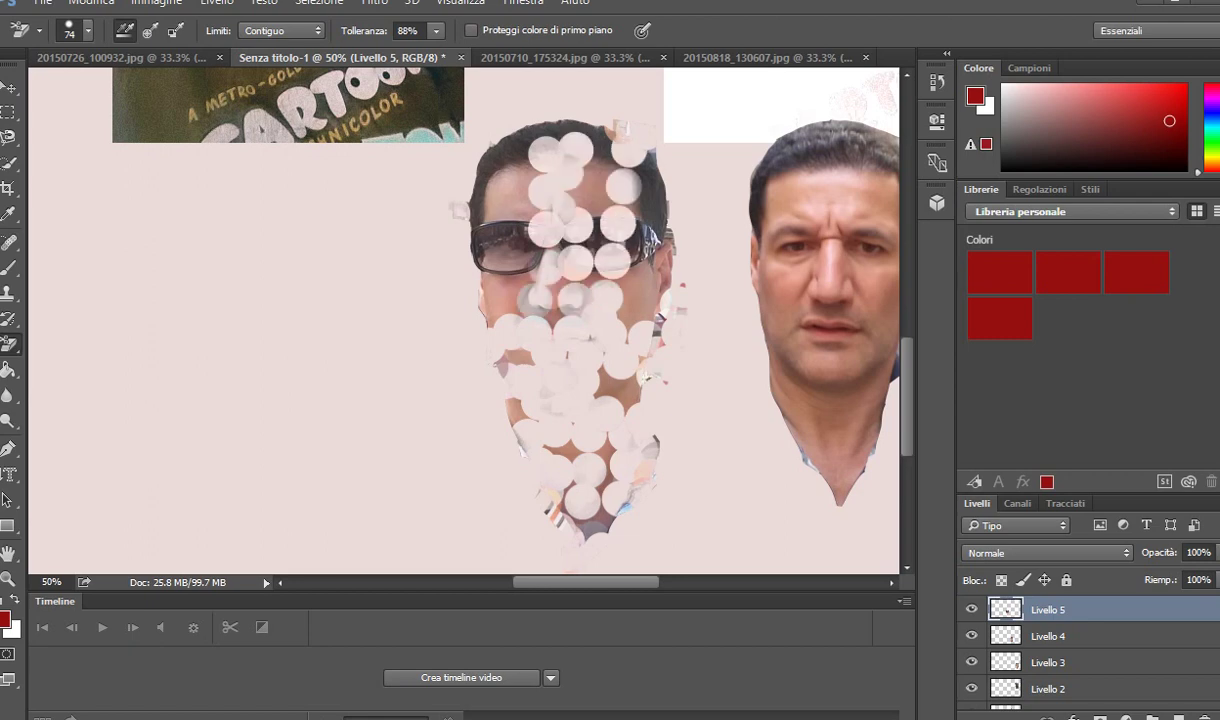
left_click_drag(604, 182, 605, 298)
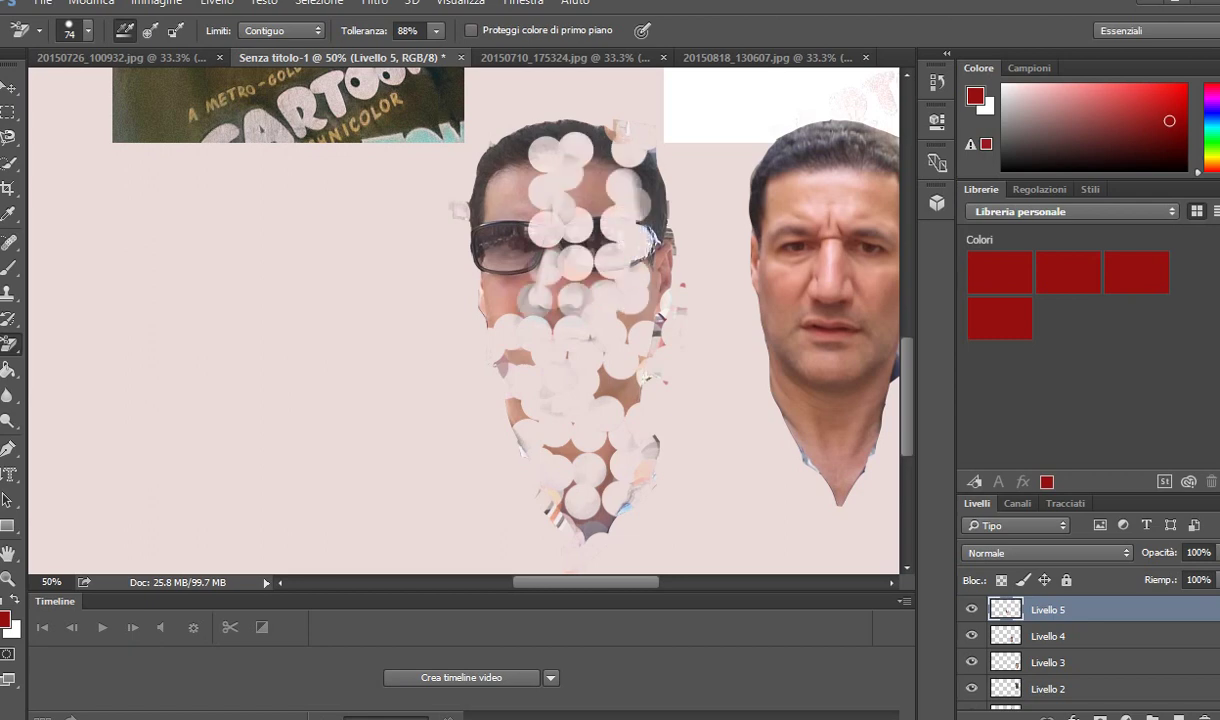
key("ctrl+minus")
key("ctrl+minus")
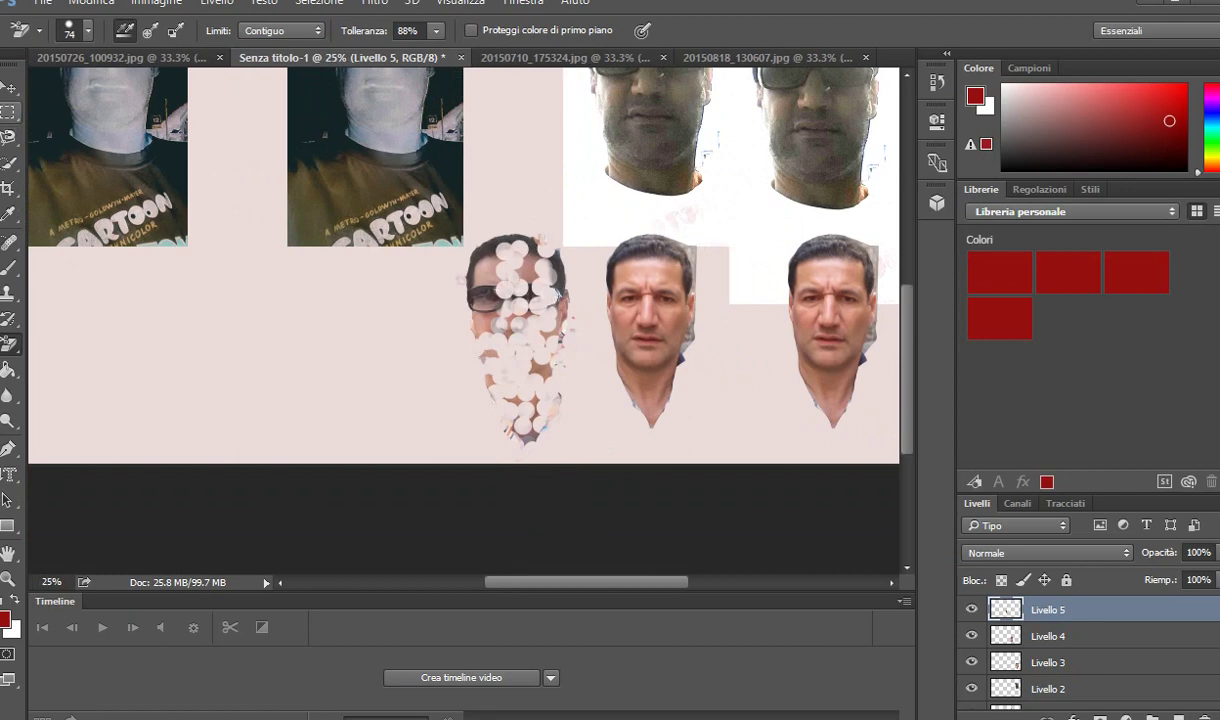
Marquee-select the spotted sunglasses face, delete it, deselect, and zoom out to the whole collage
left_click(8, 111)
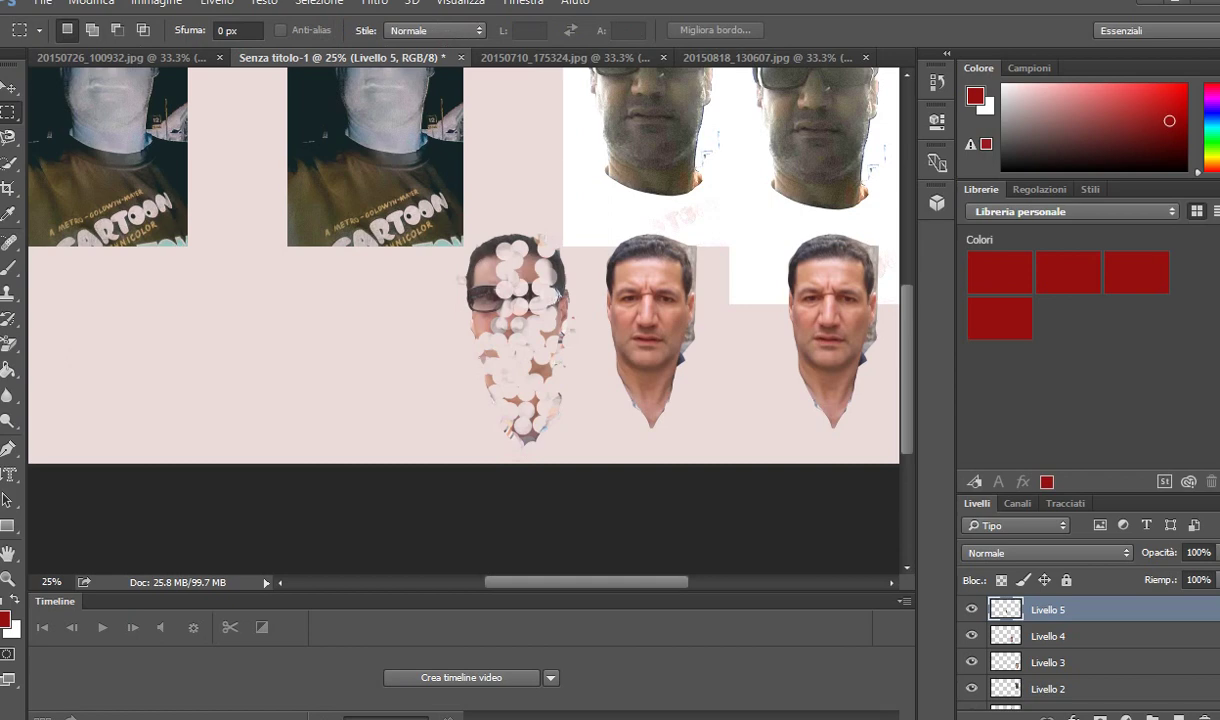
left_click_drag(466, 226, 578, 446)
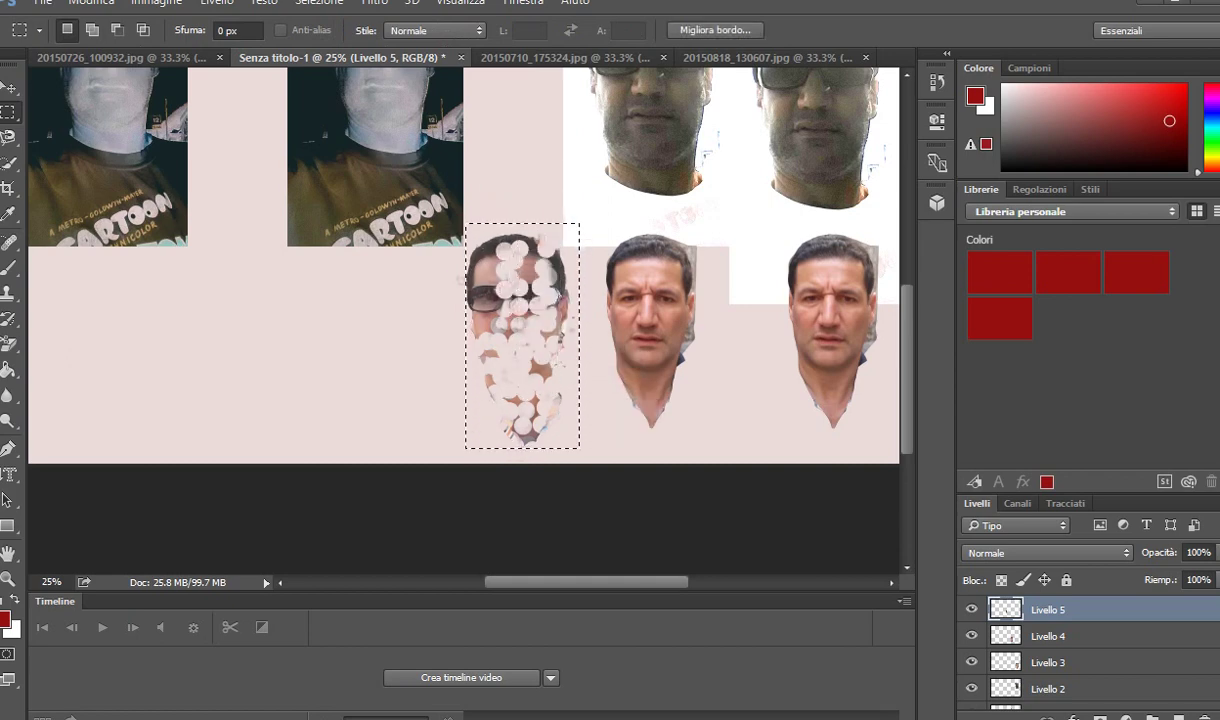
key("Delete")
key("ctrl+d")
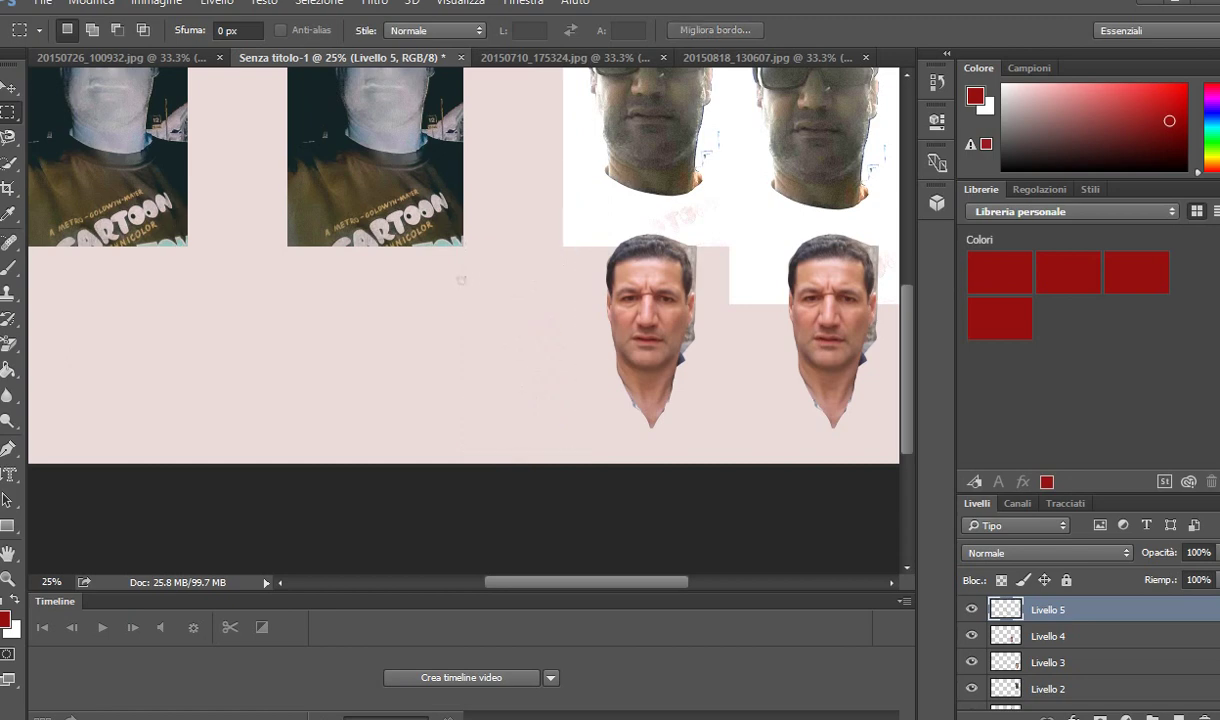
scroll(463, 315, "up", 2)
scroll(463, 315, "up", 2)
scroll(463, 315, "up", 1)
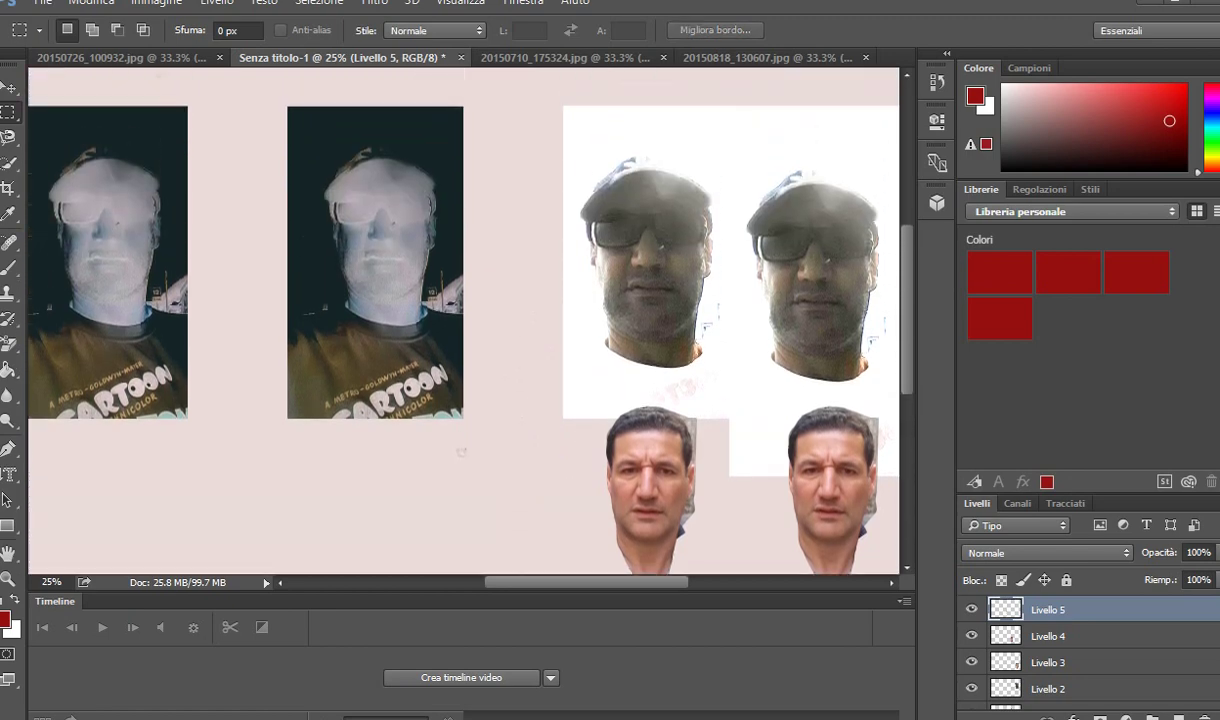
scroll(463, 315, "up", 1)
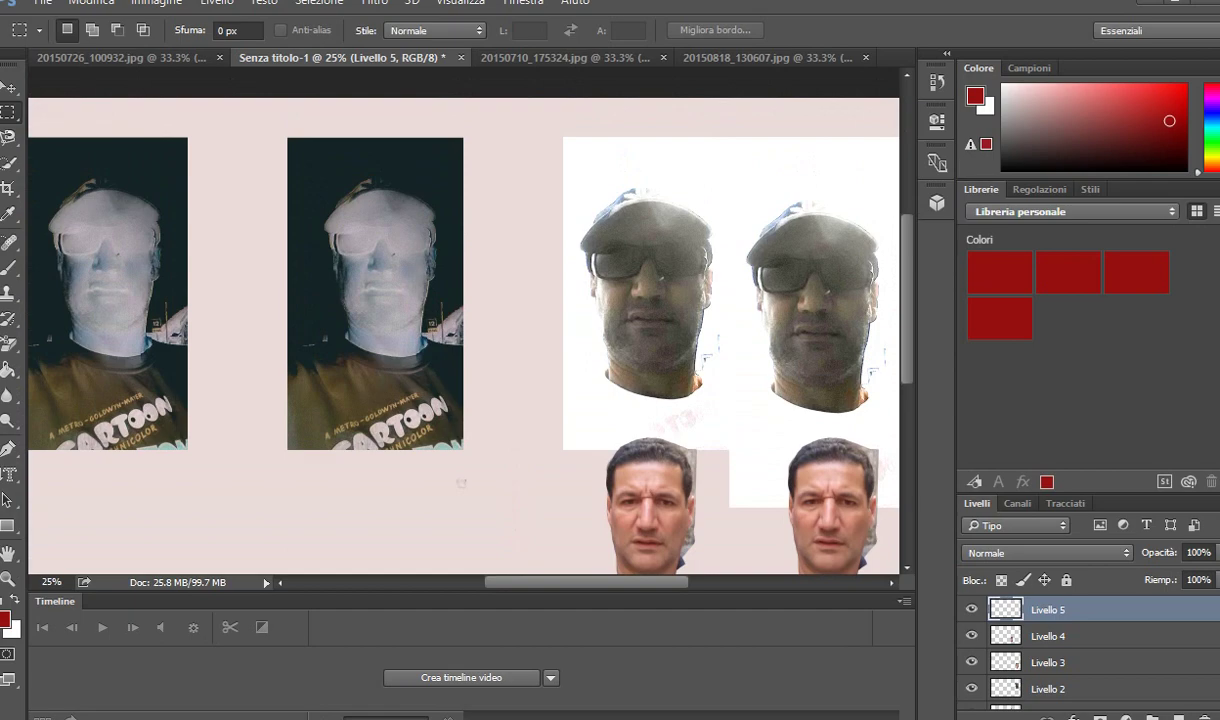
key("ctrl+minus")
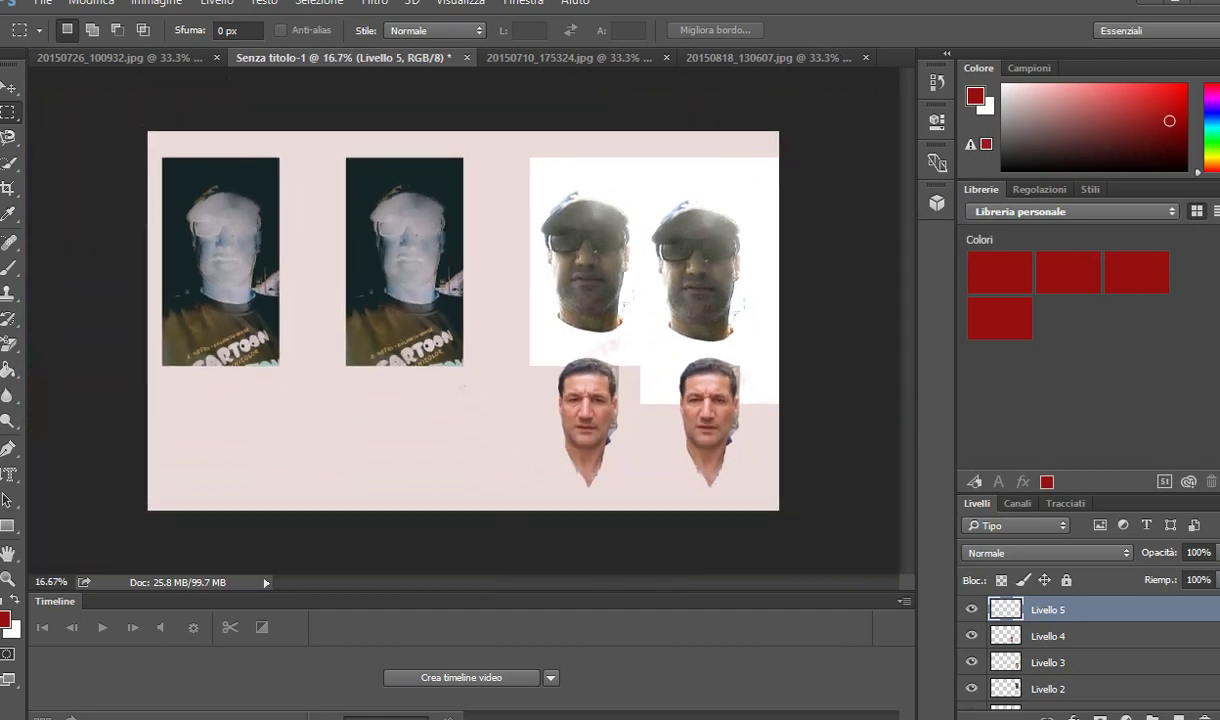
Save As a JPEG named 'Luigi' in the Desktop folder
left_click(43, 3)
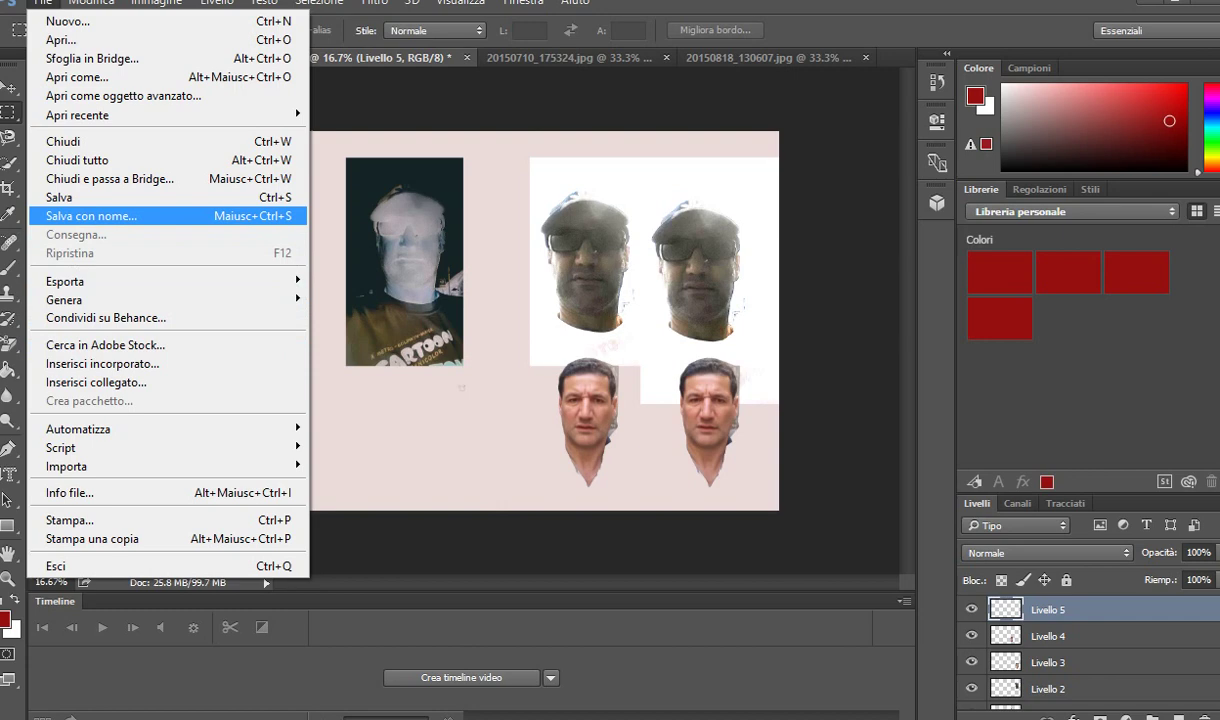
left_click(91, 216)
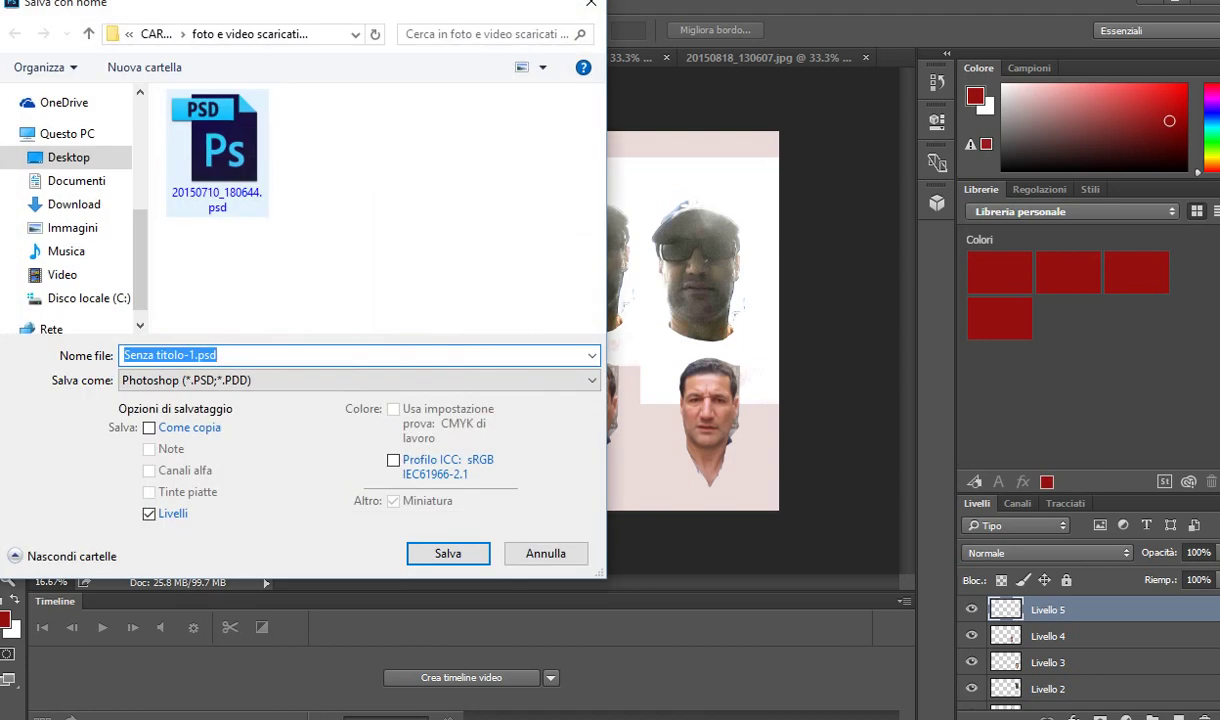
key("Tab")
key("alt+Down")
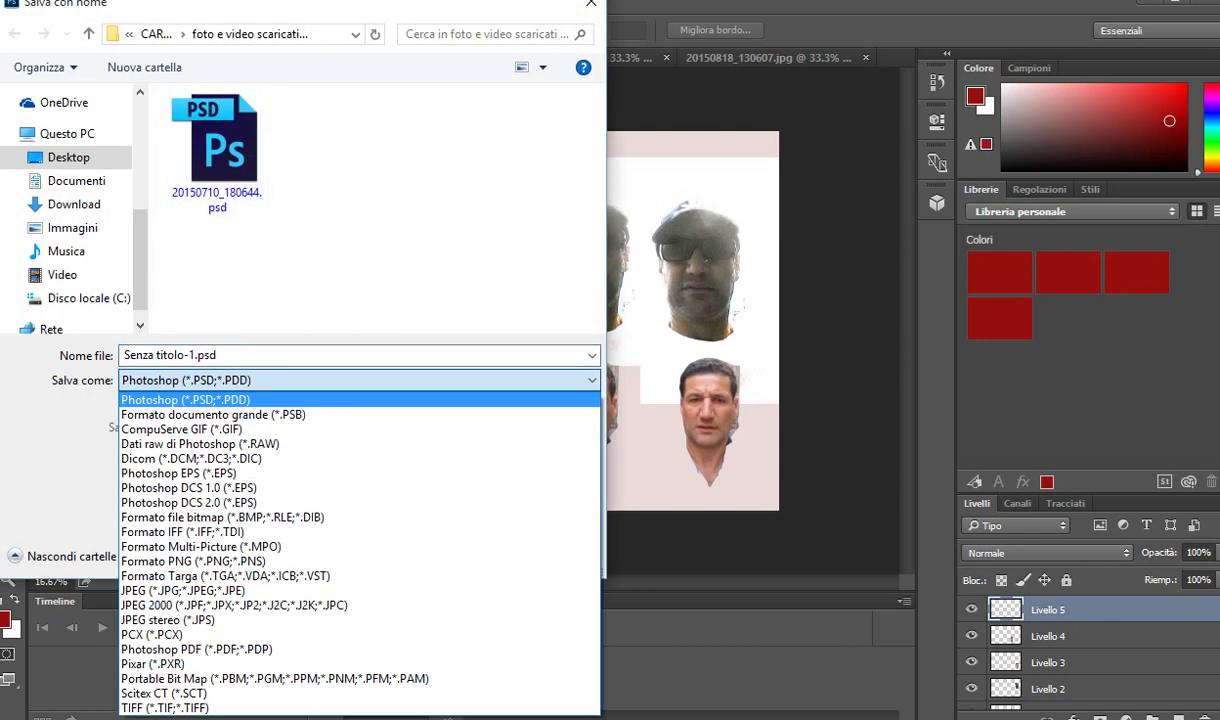
key("Down")
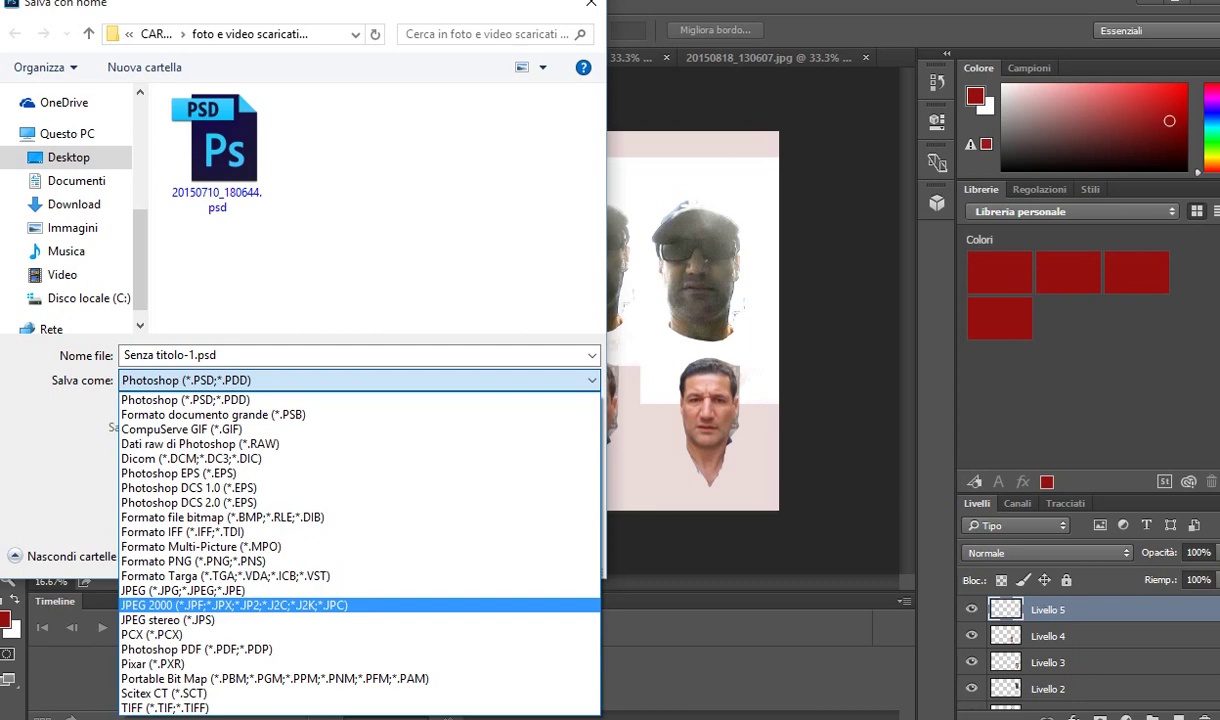
key("Up")
key("Return")
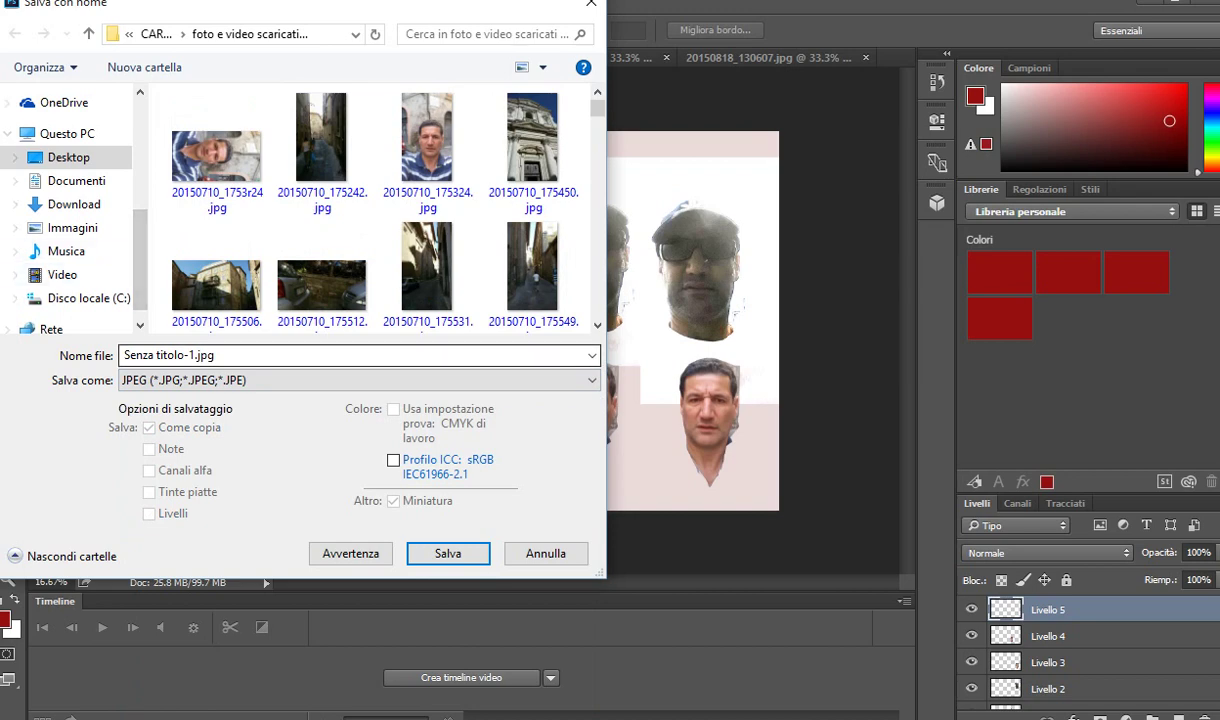
key("shift+Tab")
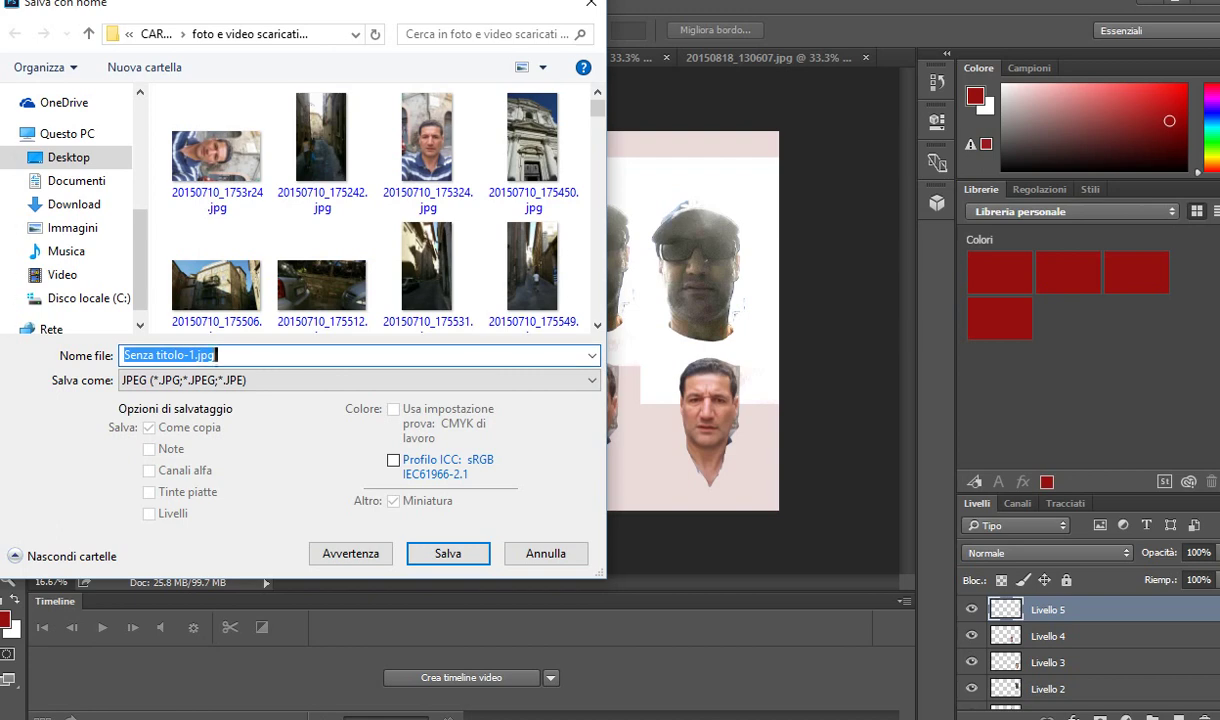
type("Lu")
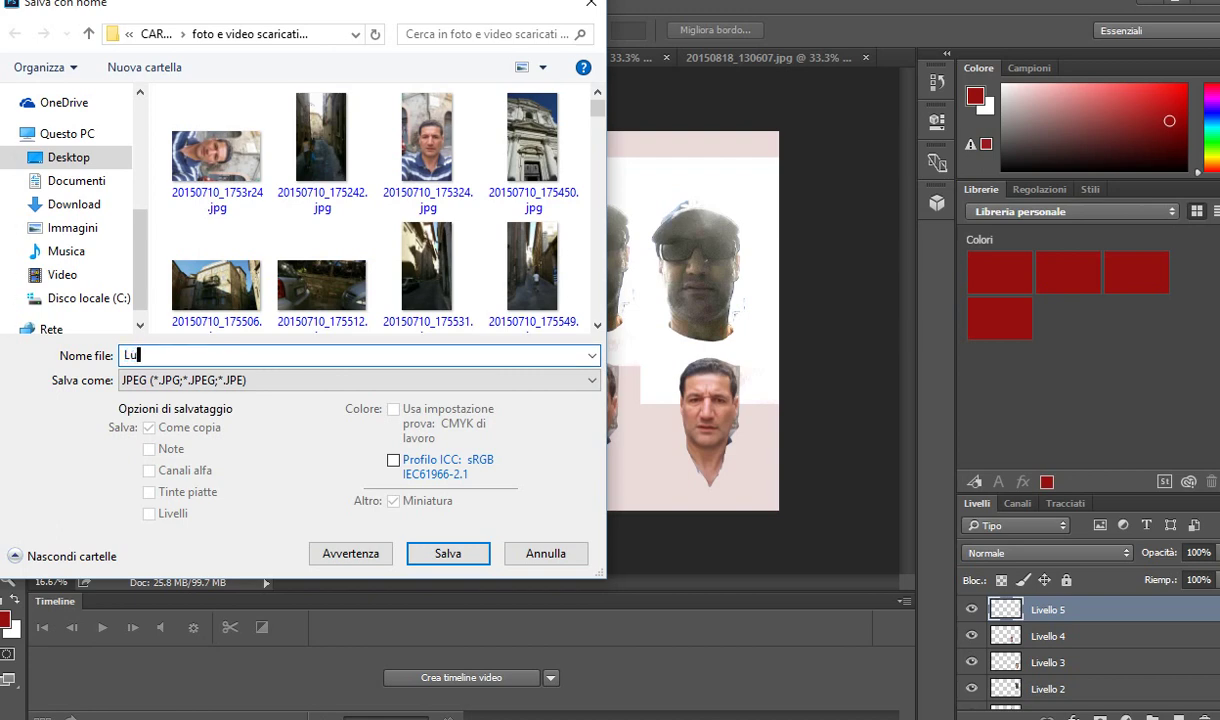
type("igi")
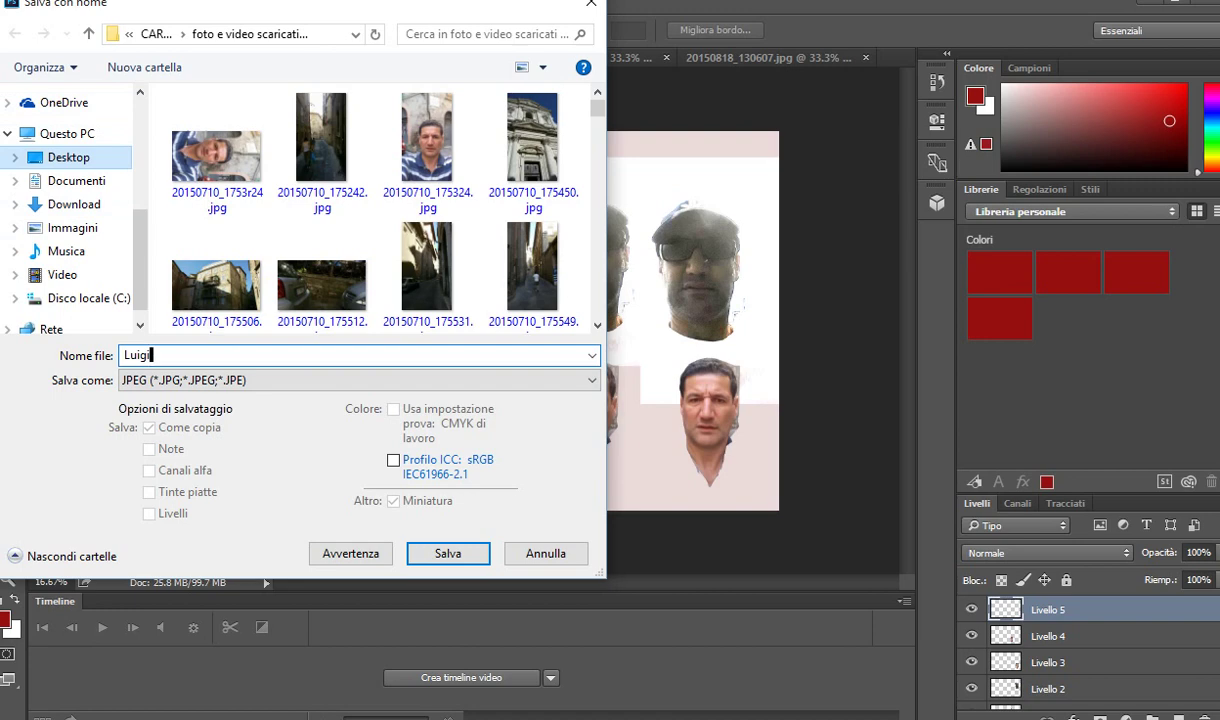
left_click(68, 157)
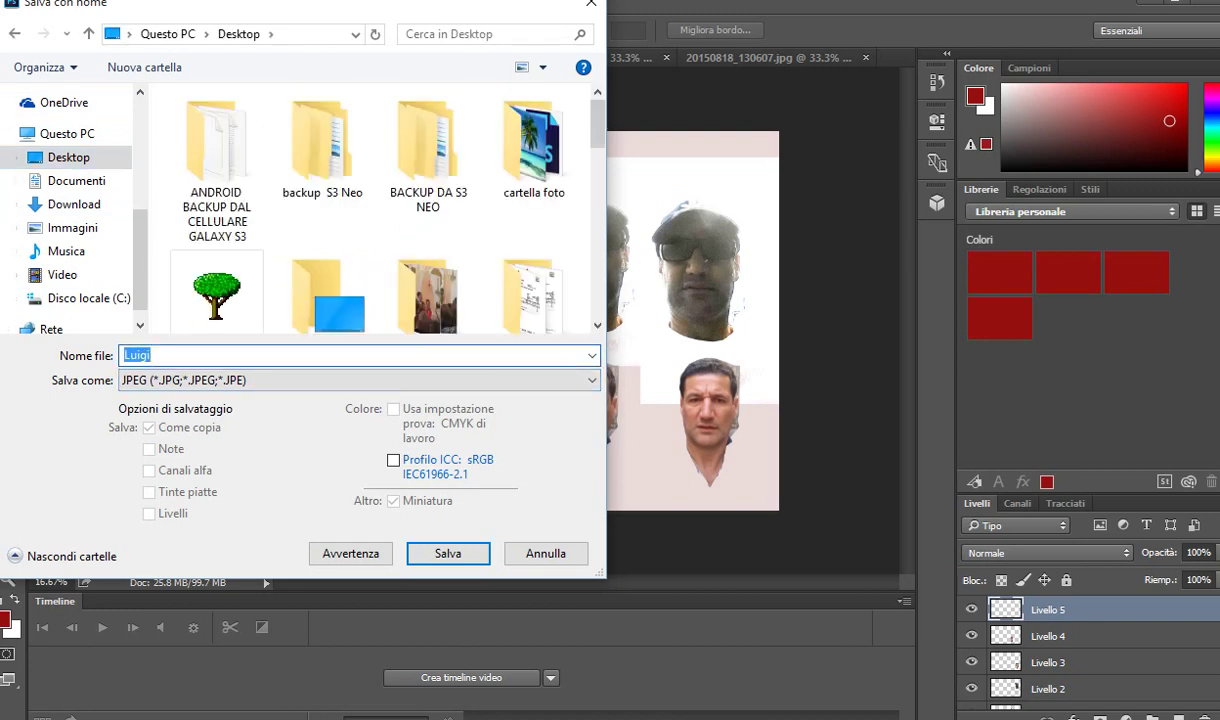
left_click(152, 355)
Confirm the save and set JPEG quality to 7 (Media)
left_click(445, 552)
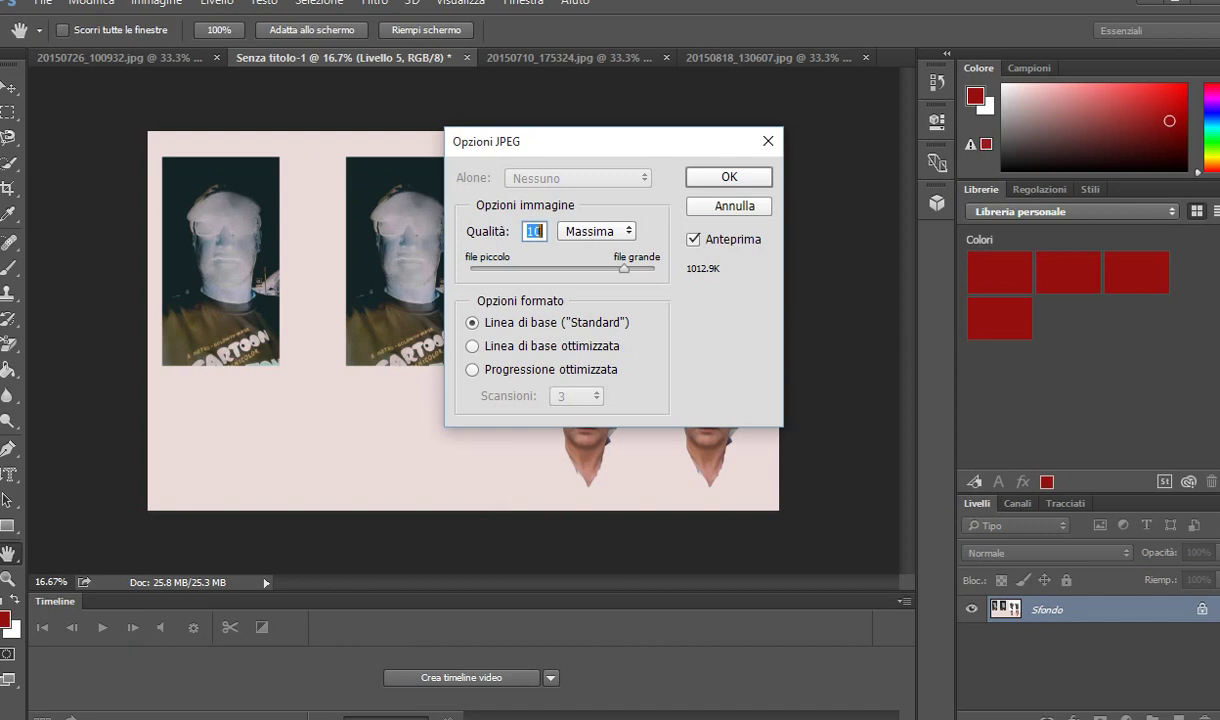
key("Down")
key("Down")
key("Down")
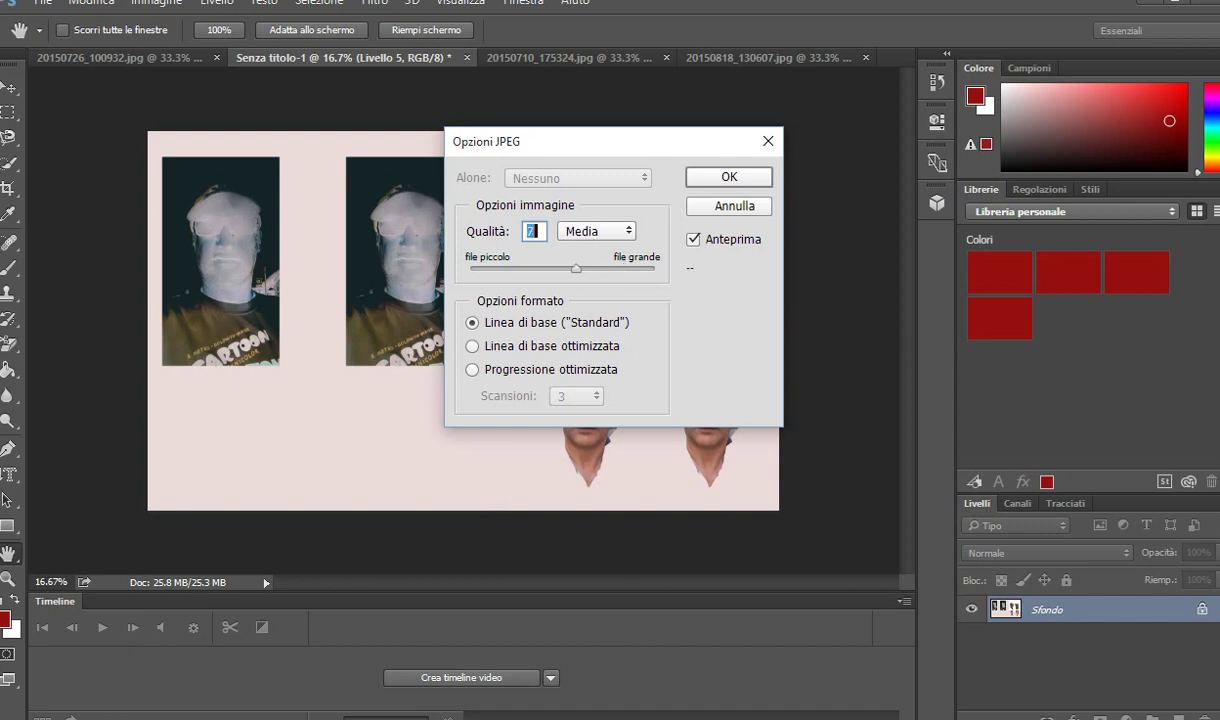
key("Return")
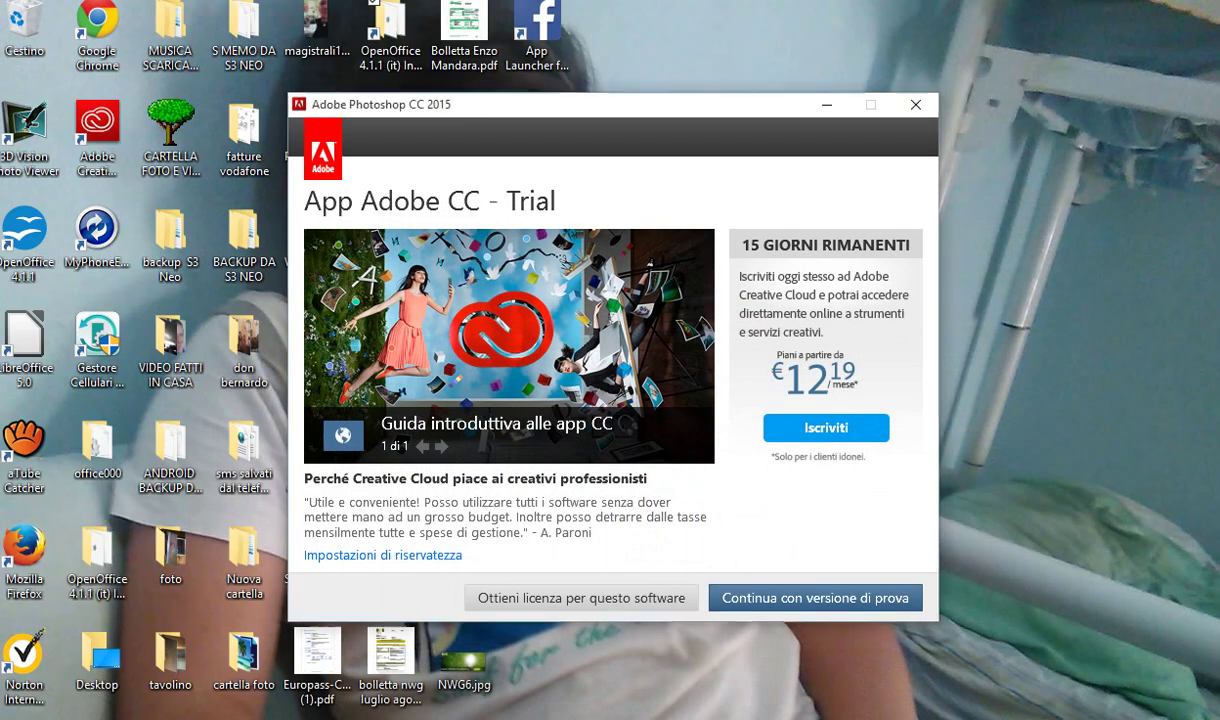
Dismiss the Photoshop CC trial notice
key("Return")
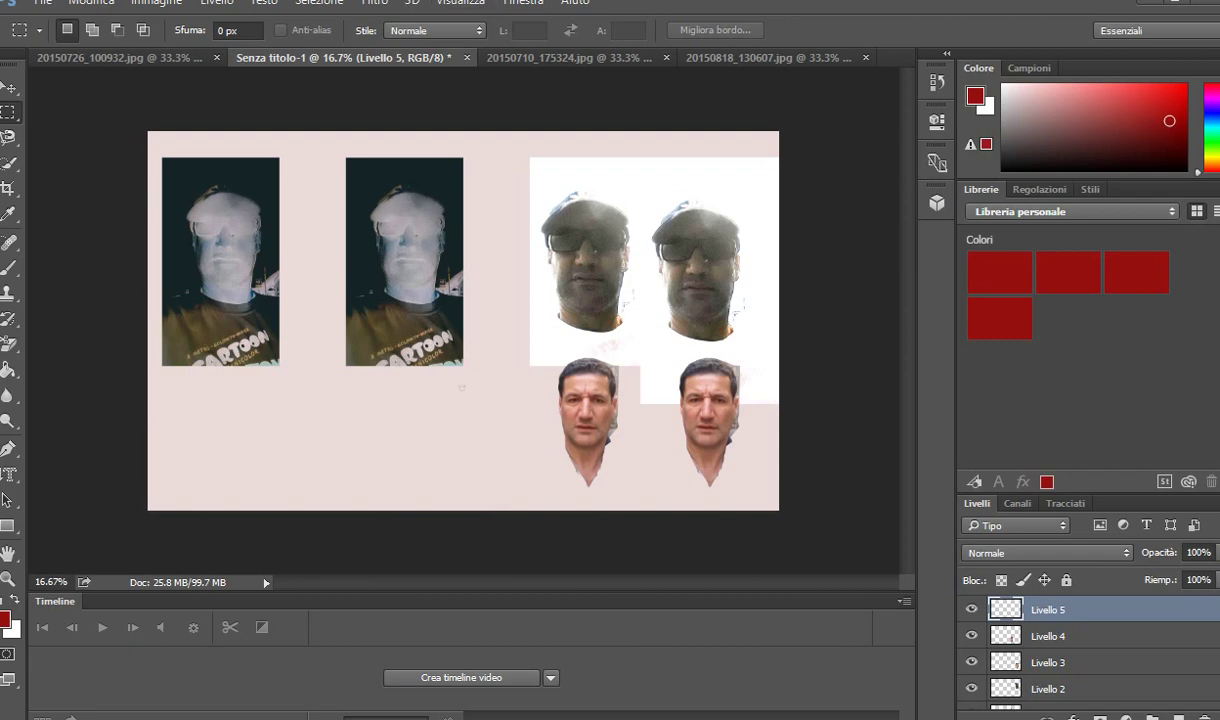
Move the selected face from 20150710_175324.jpg into the sunglasses selfie as Livello 1
left_click(550, 57)
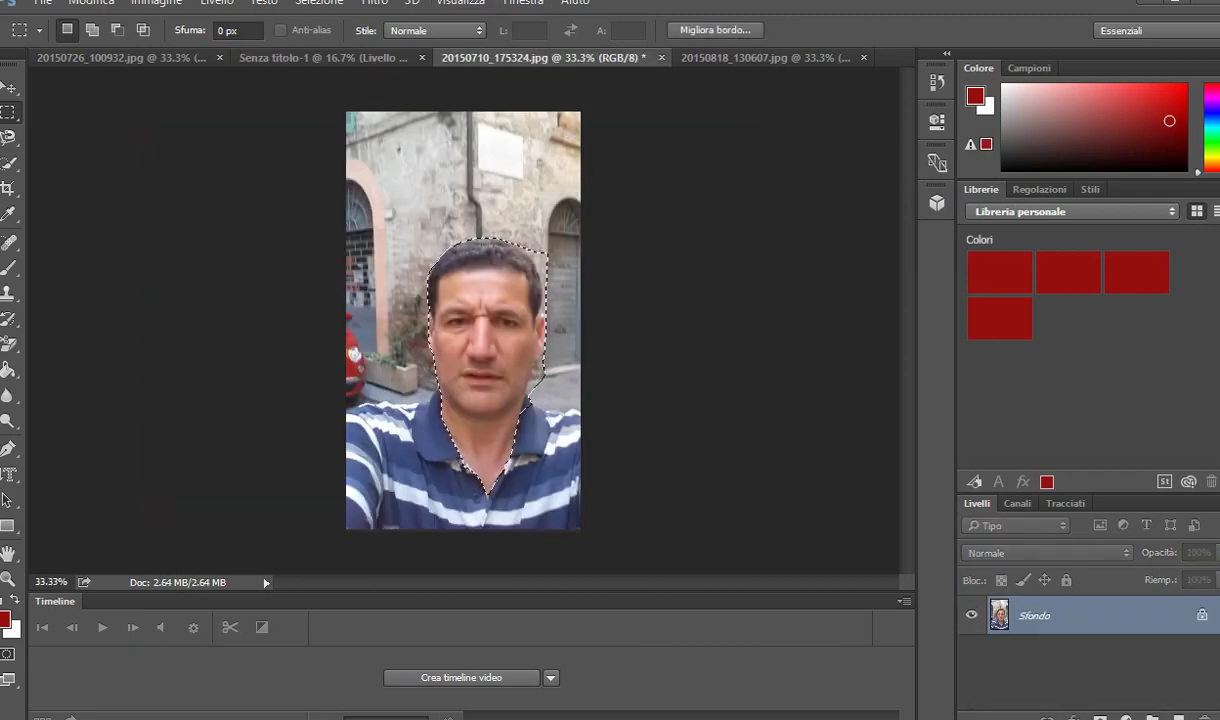
left_click(10, 86)
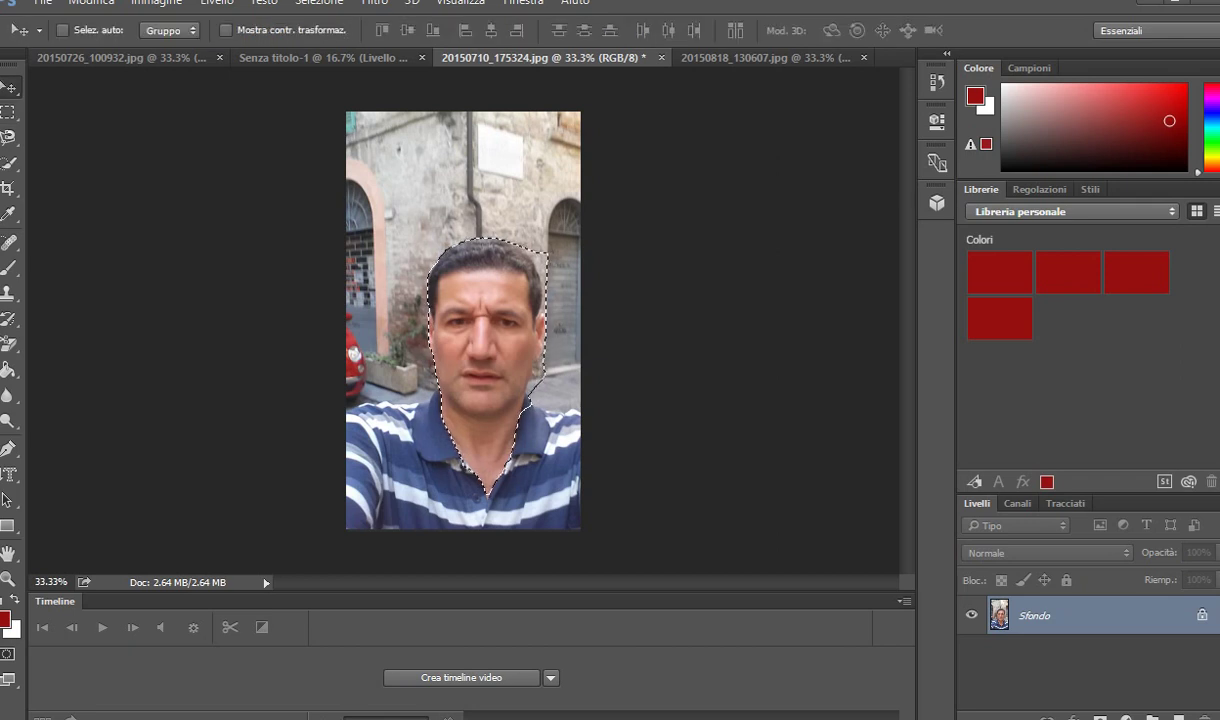
left_click_drag(486, 320, 609, 102)
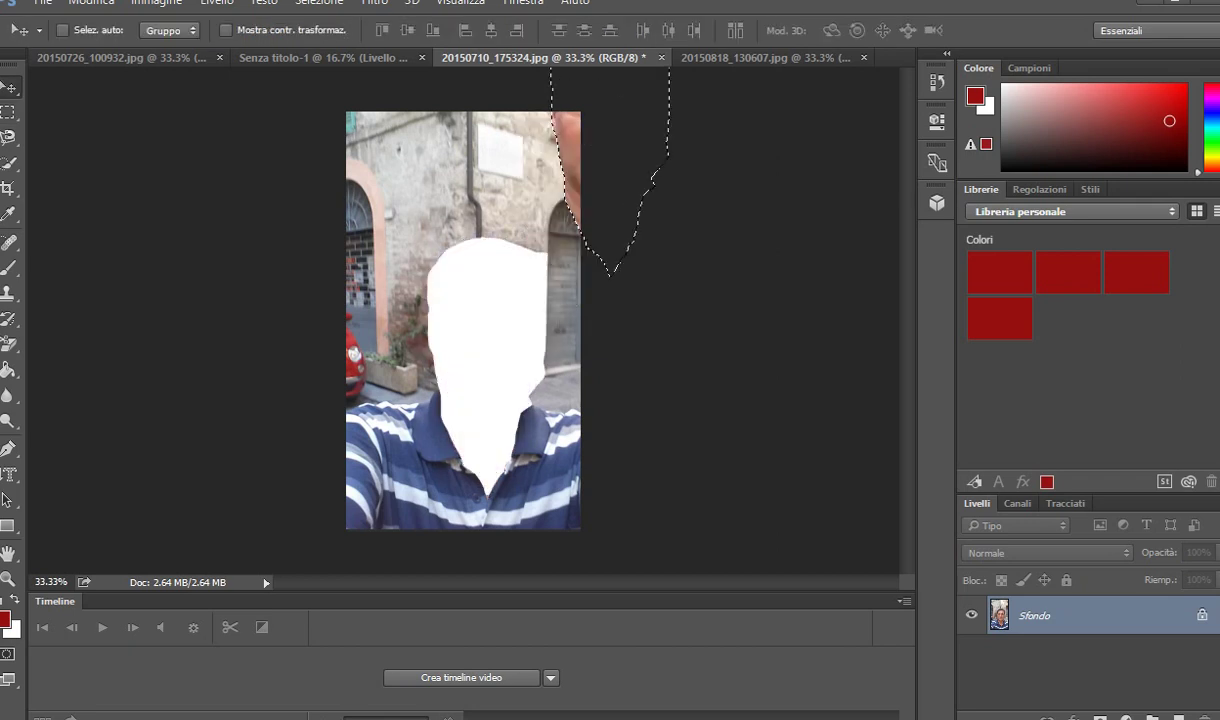
mouse_move(653, 176)
left_mouse_down()
mouse_move(441, 467)
mouse_move(520, 200)
mouse_move(474, 268)
mouse_move(414, 171)
left_mouse_up()
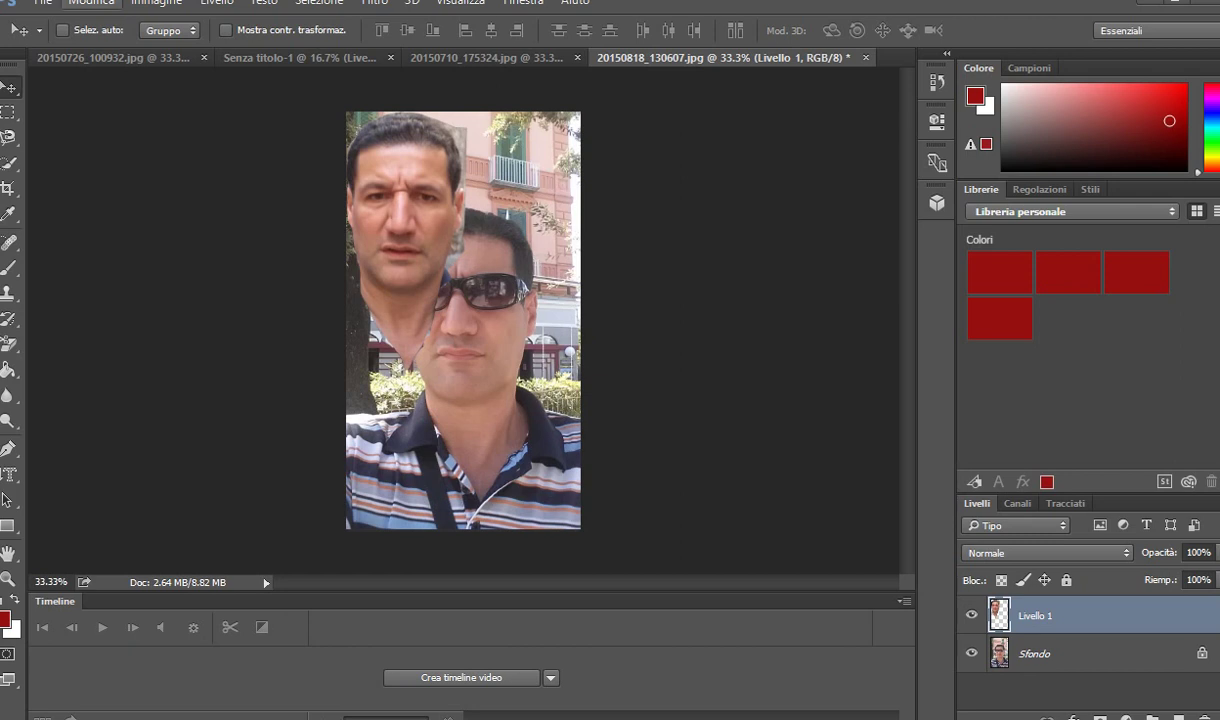
Apply Exposure +2.22, offset +0.2234 and gamma 0.35 to the pasted face
left_click(156, 3)
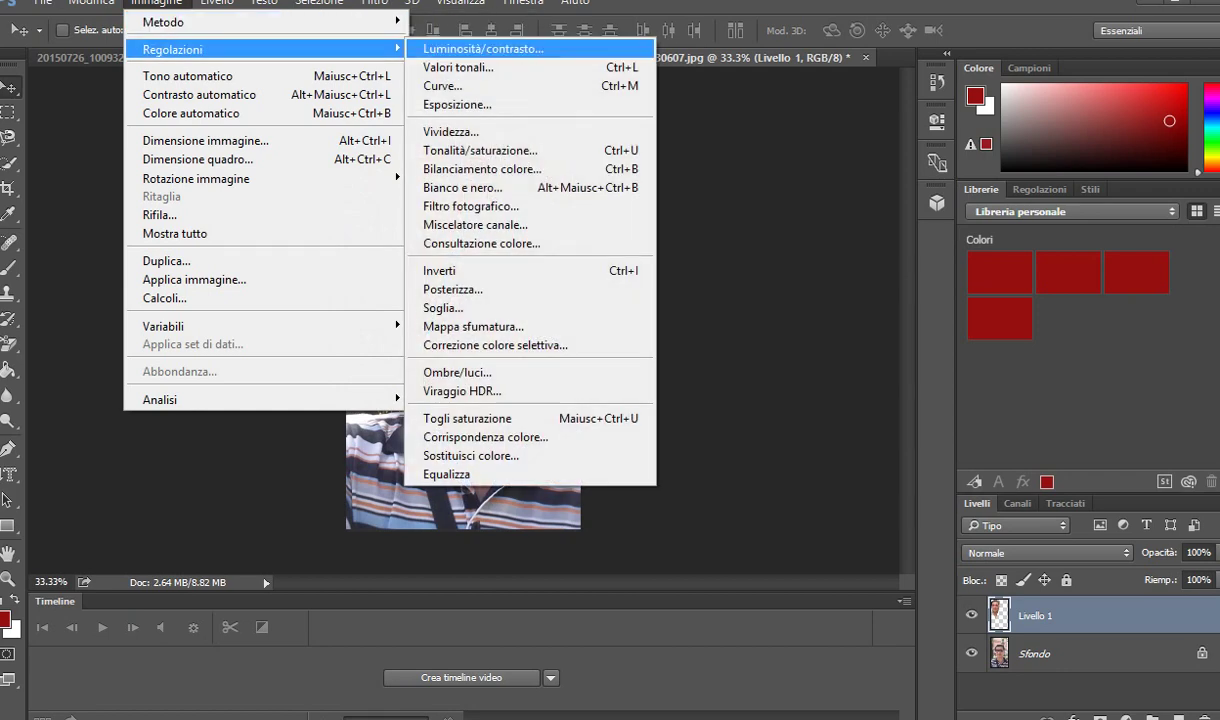
left_click(457, 104)
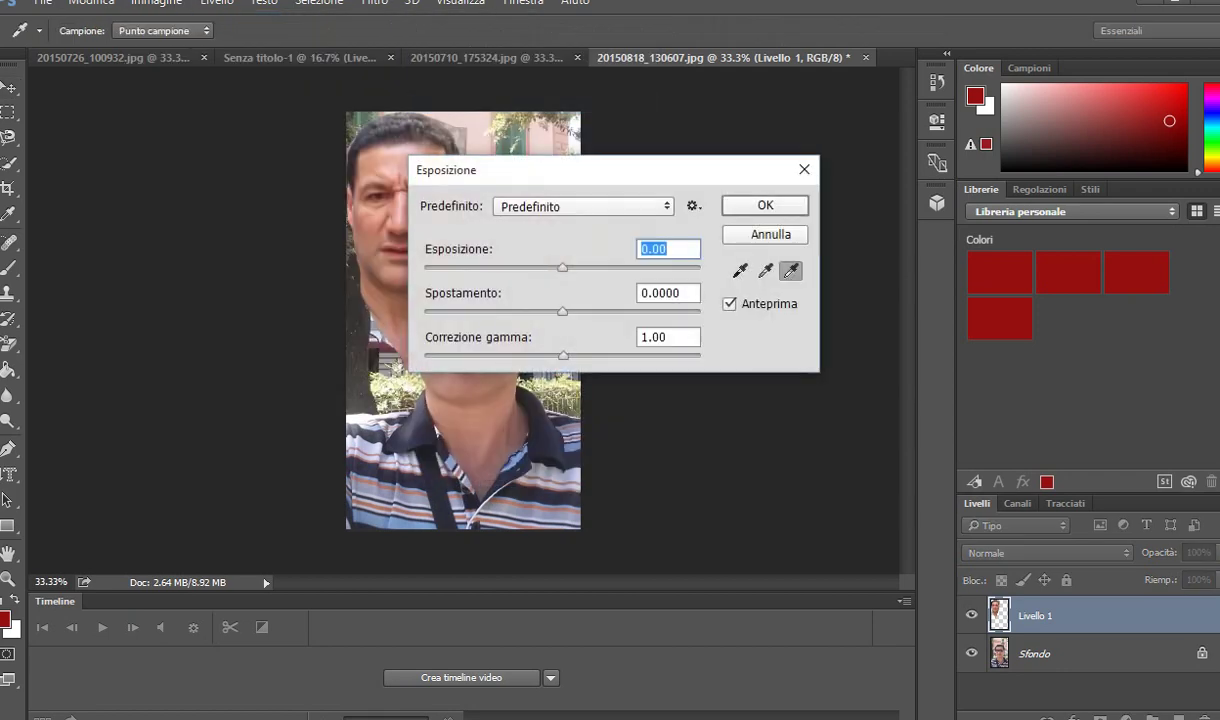
mouse_move(562, 267)
left_mouse_down()
mouse_move(605, 267)
mouse_move(527, 267)
mouse_move(608, 267)
left_mouse_up()
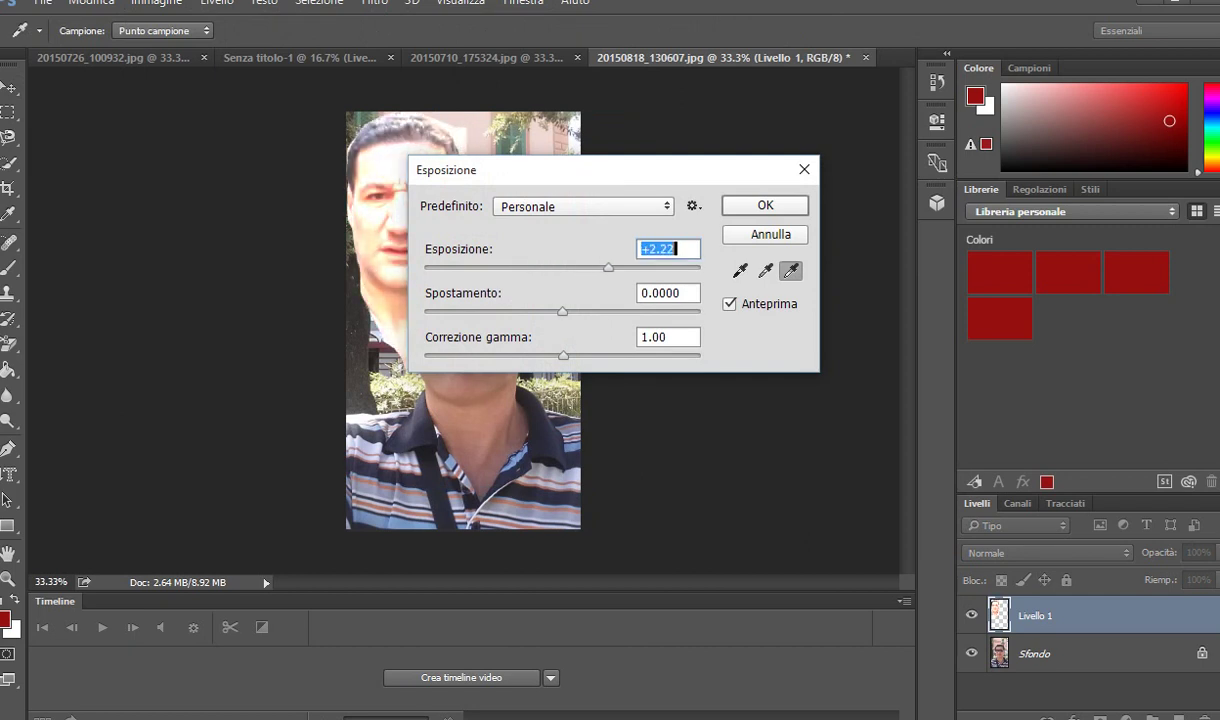
left_click_drag(562, 311, 624, 311)
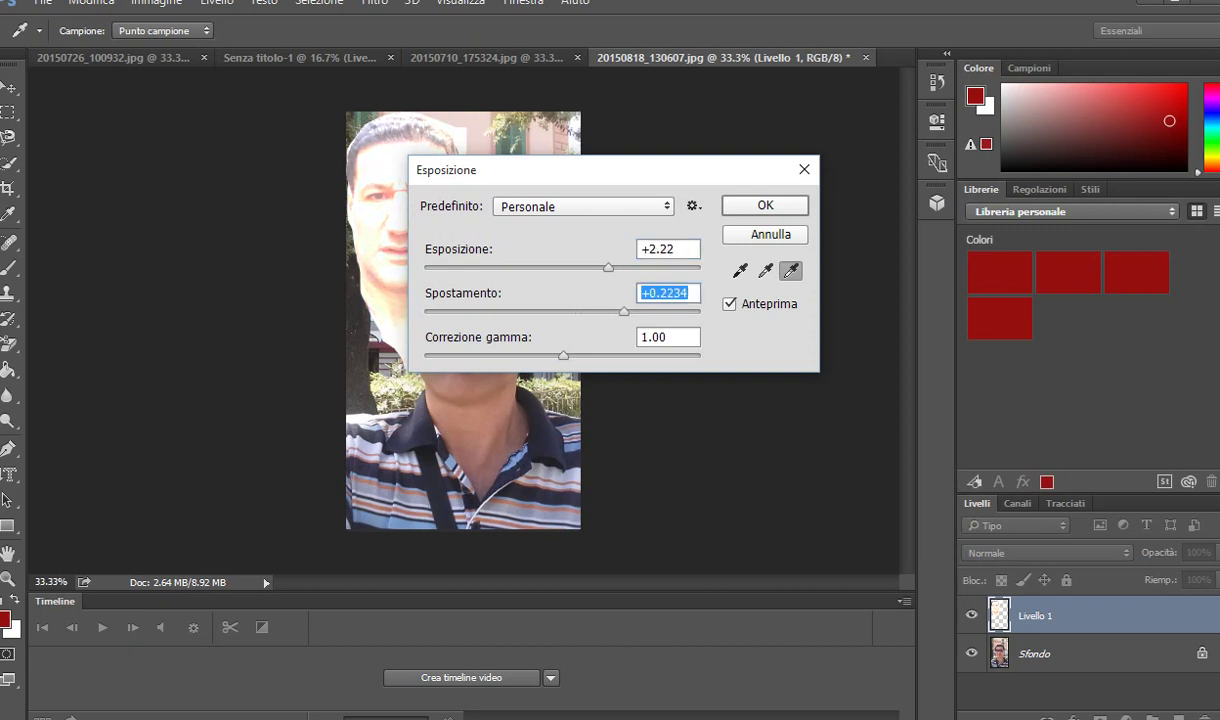
left_click_drag(563, 355, 642, 355)
key("Return")
key("v")
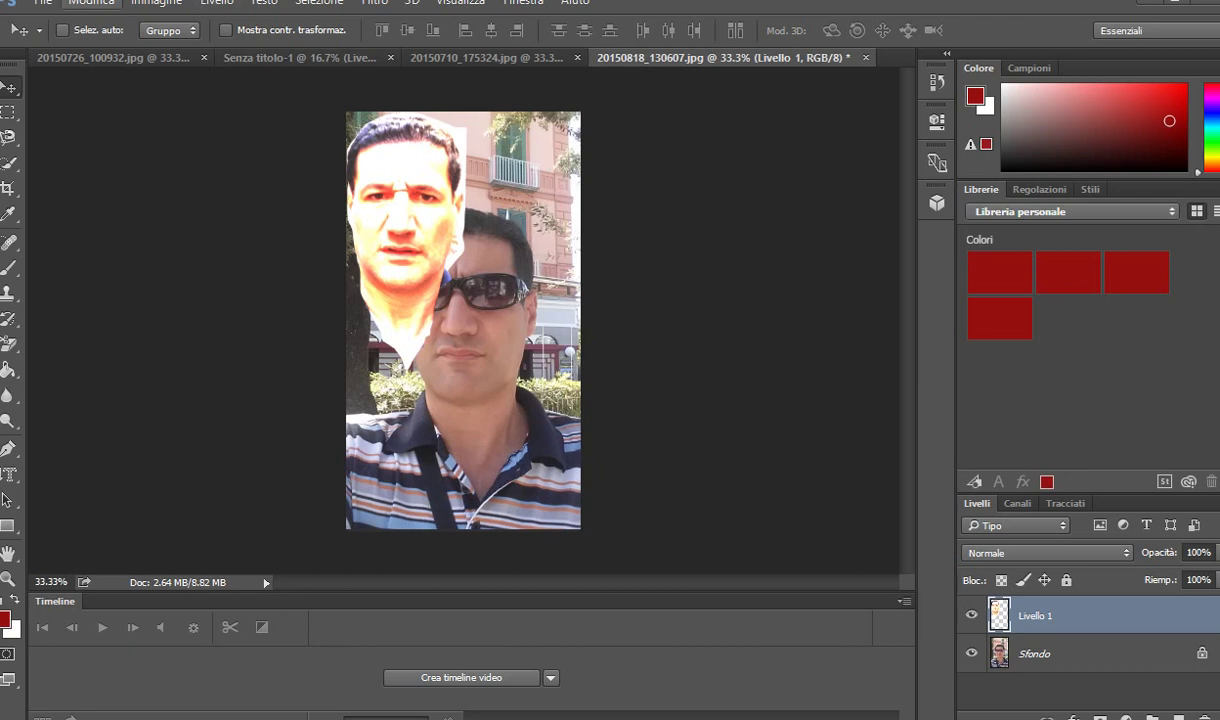
Resize the image to 15 cm wide in Image Size
left_click(91, 2)
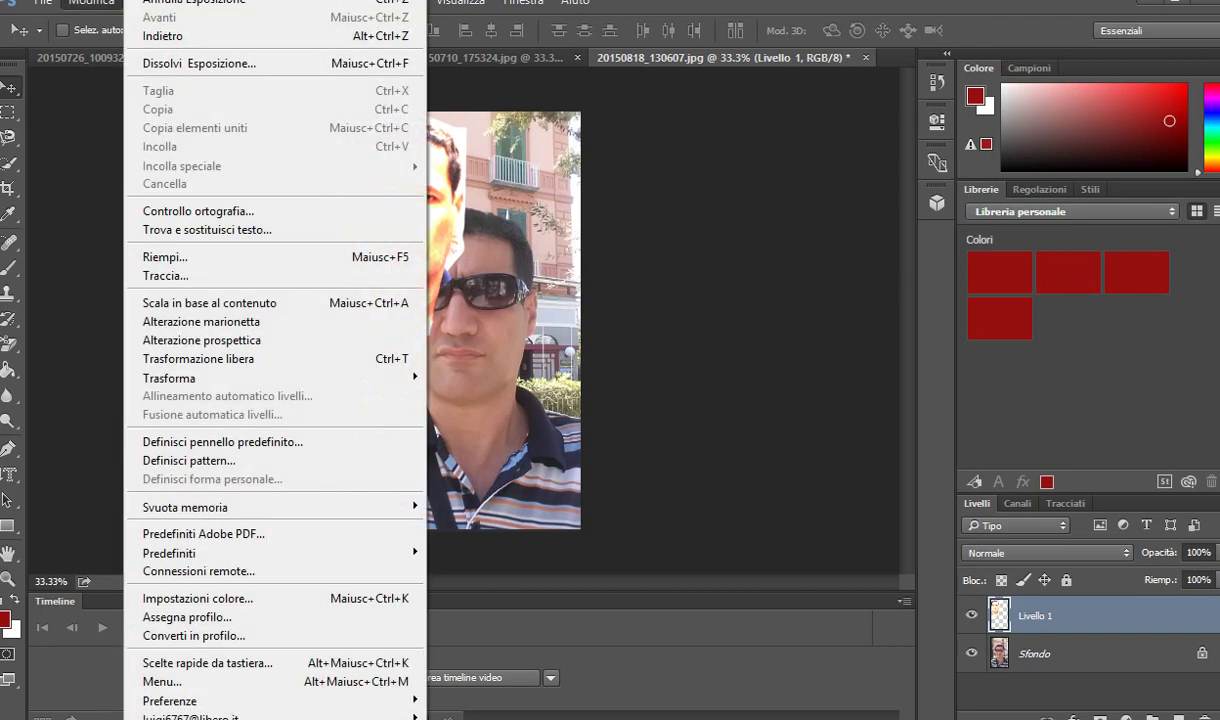
left_click(91, 2)
left_click(156, 2)
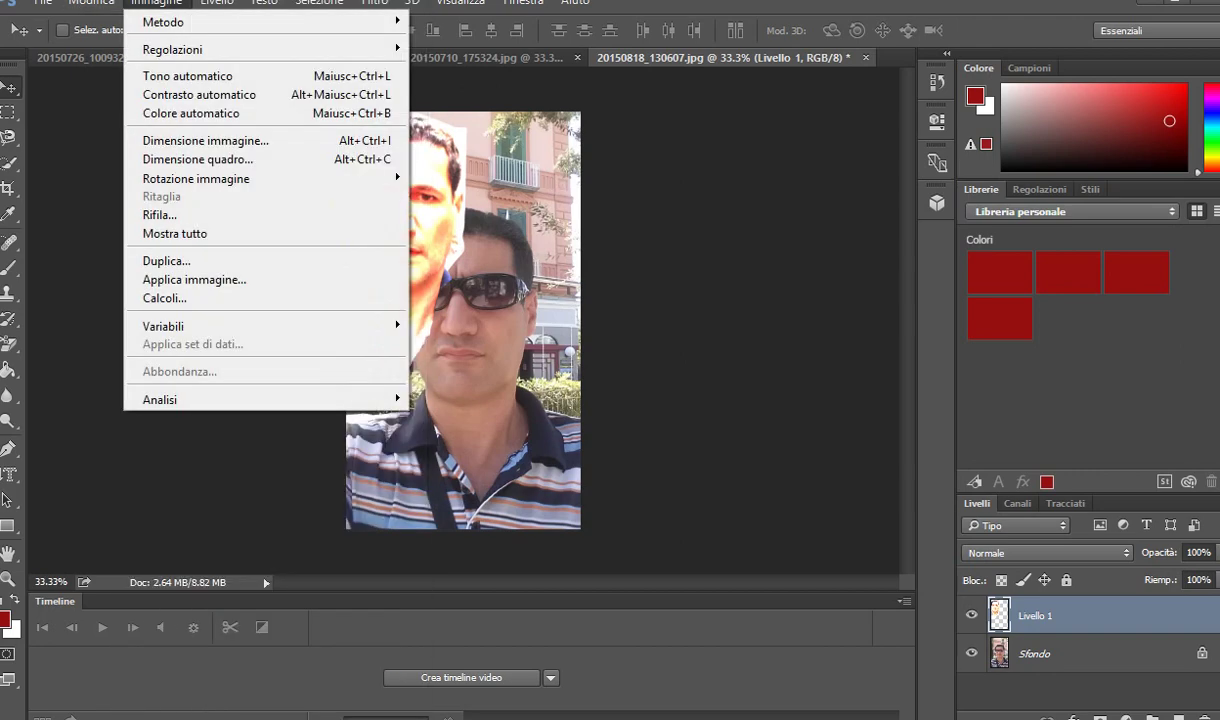
left_click(205, 140)
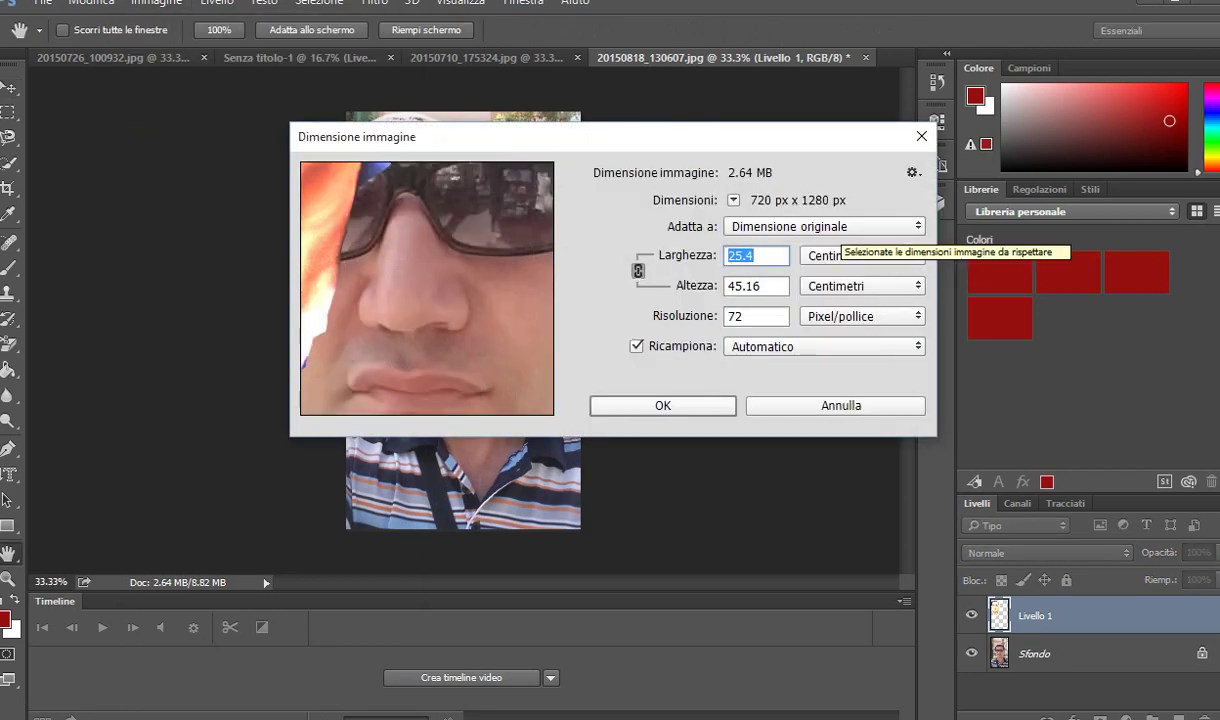
type("15")
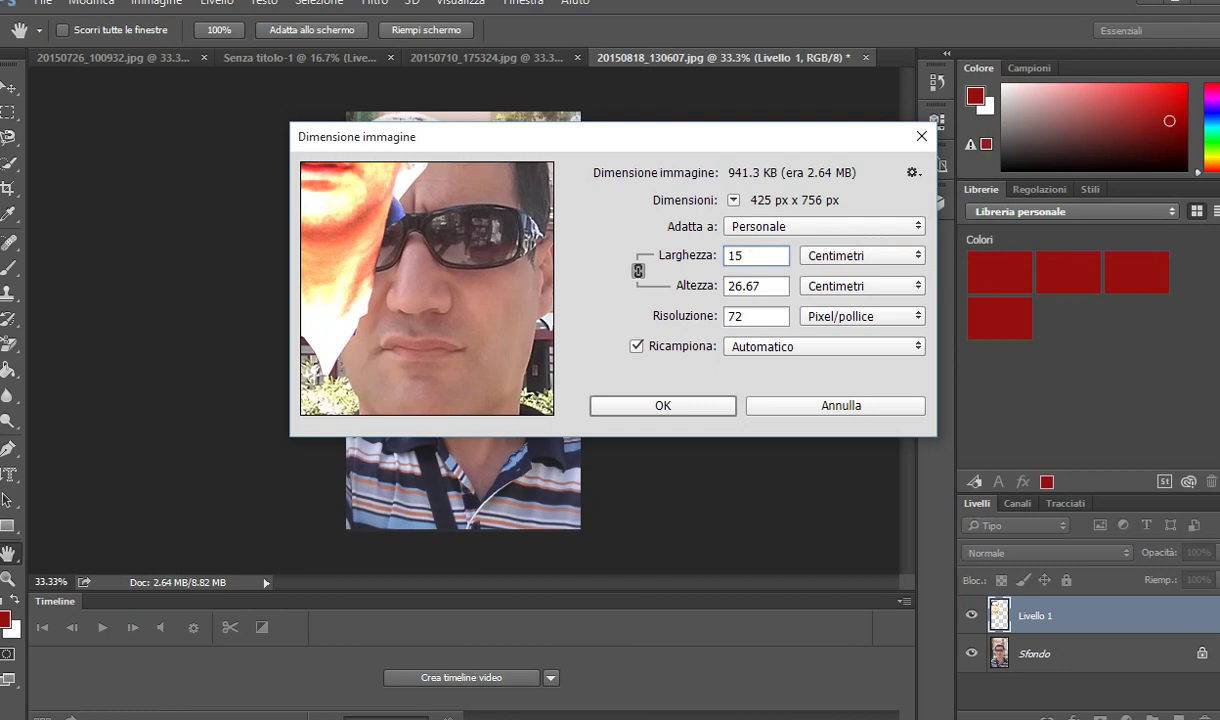
left_click(662, 405)
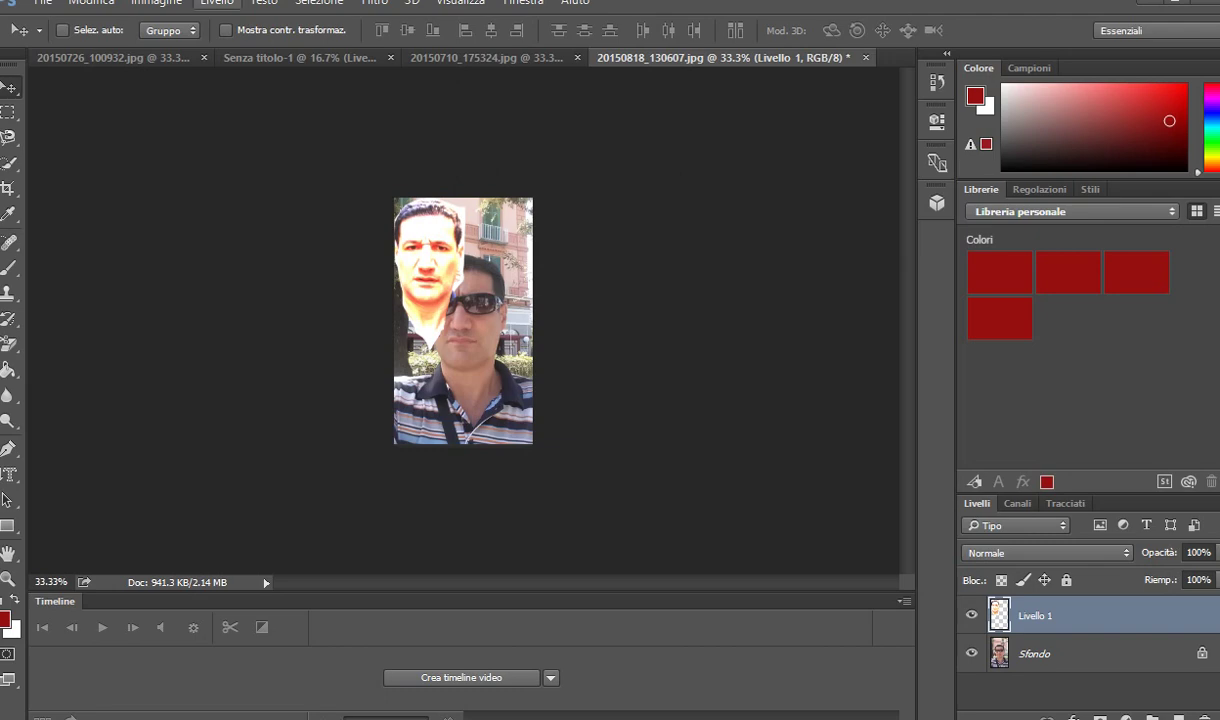
Resize the image again to 30 cm wide, giving 850 × 1513 px
left_click(156, 3)
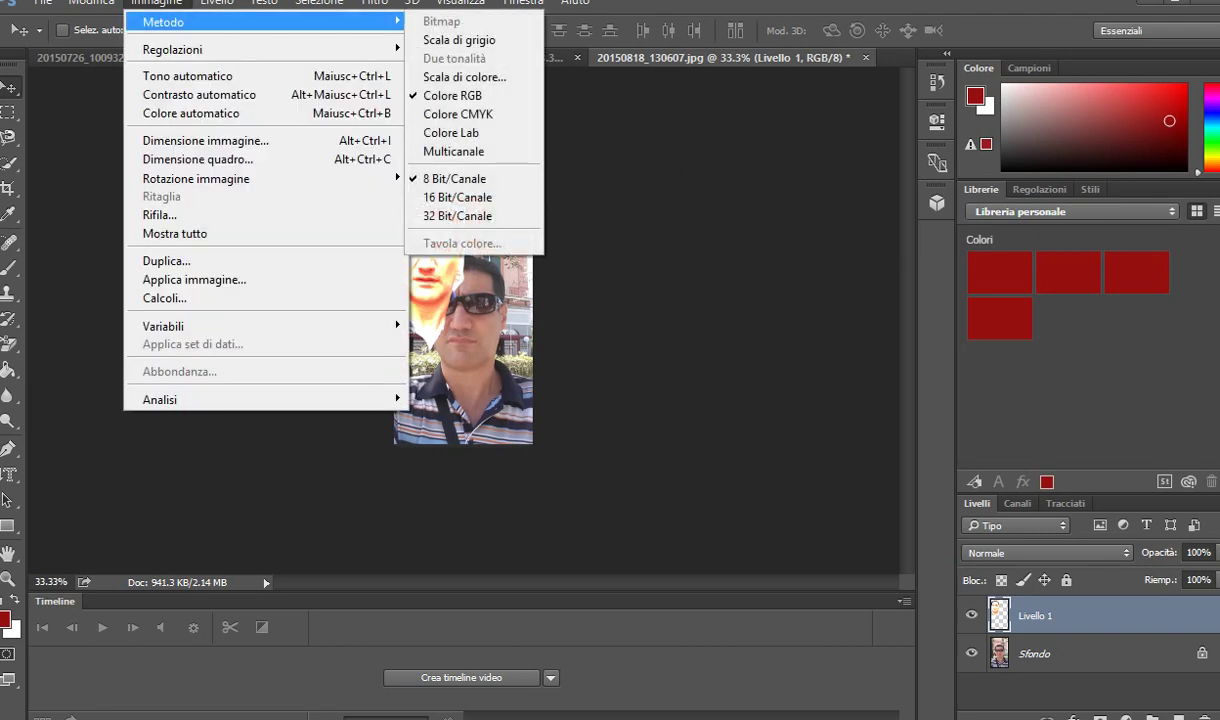
left_click(205, 140)
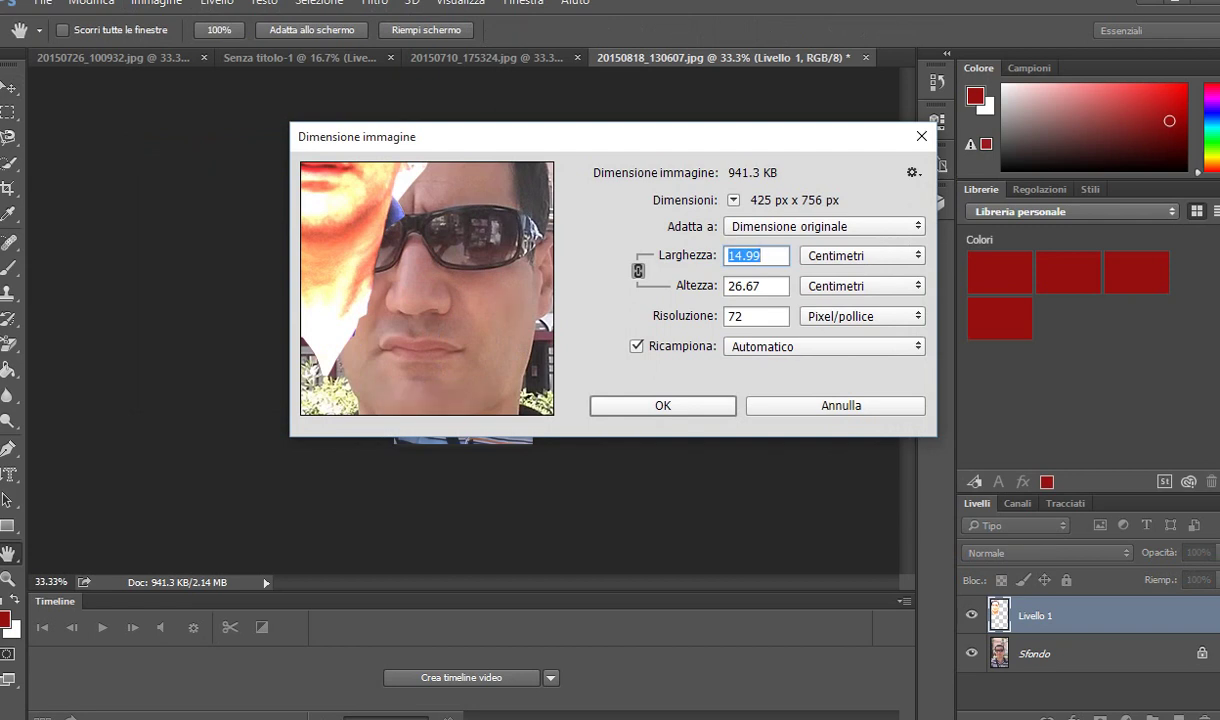
type("30")
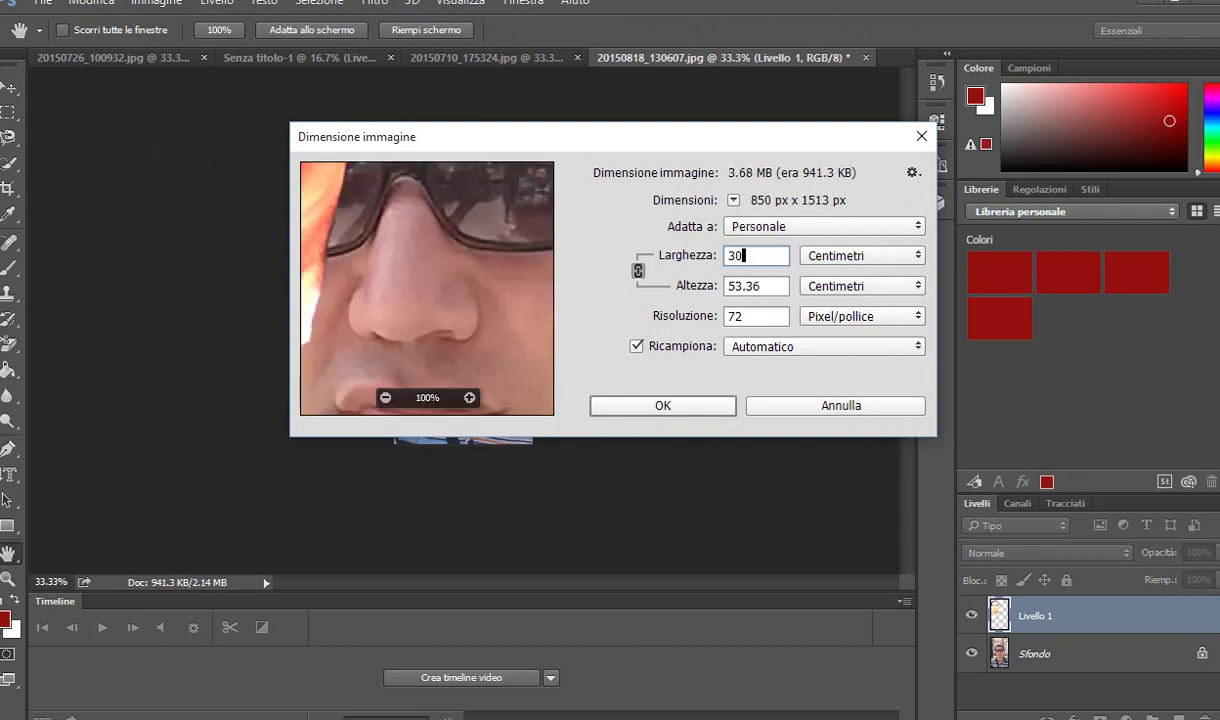
left_click(663, 405)
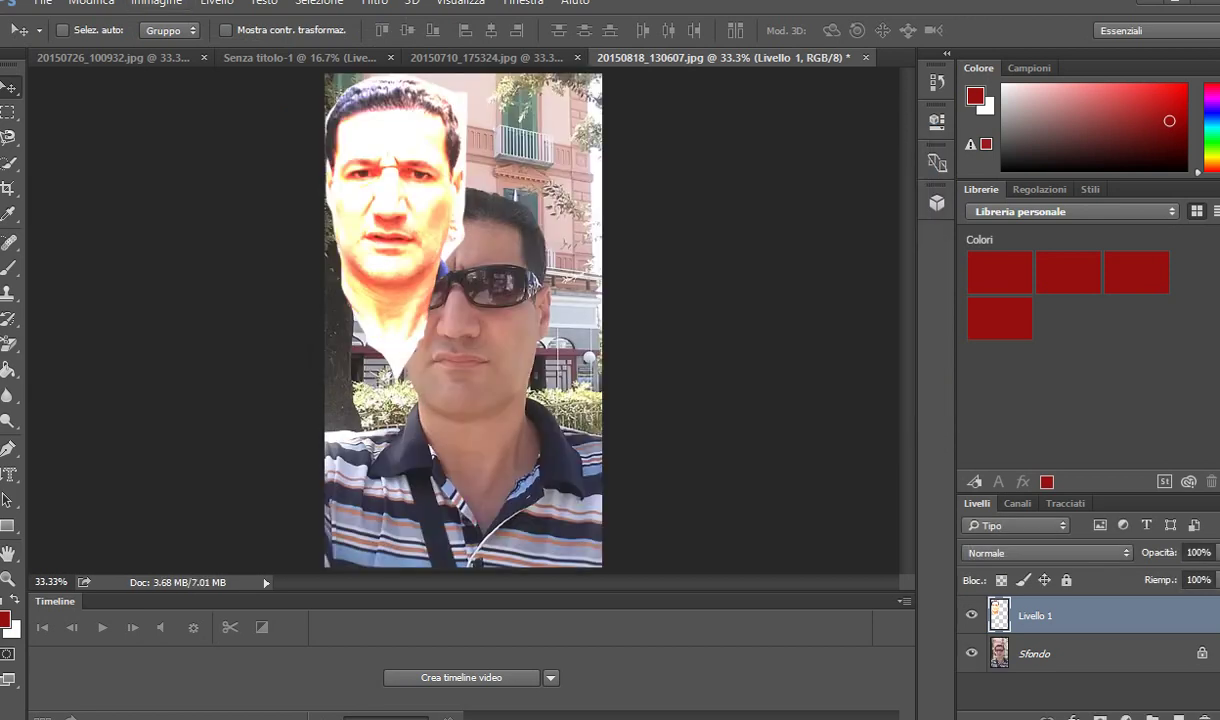
left_click(43, 3)
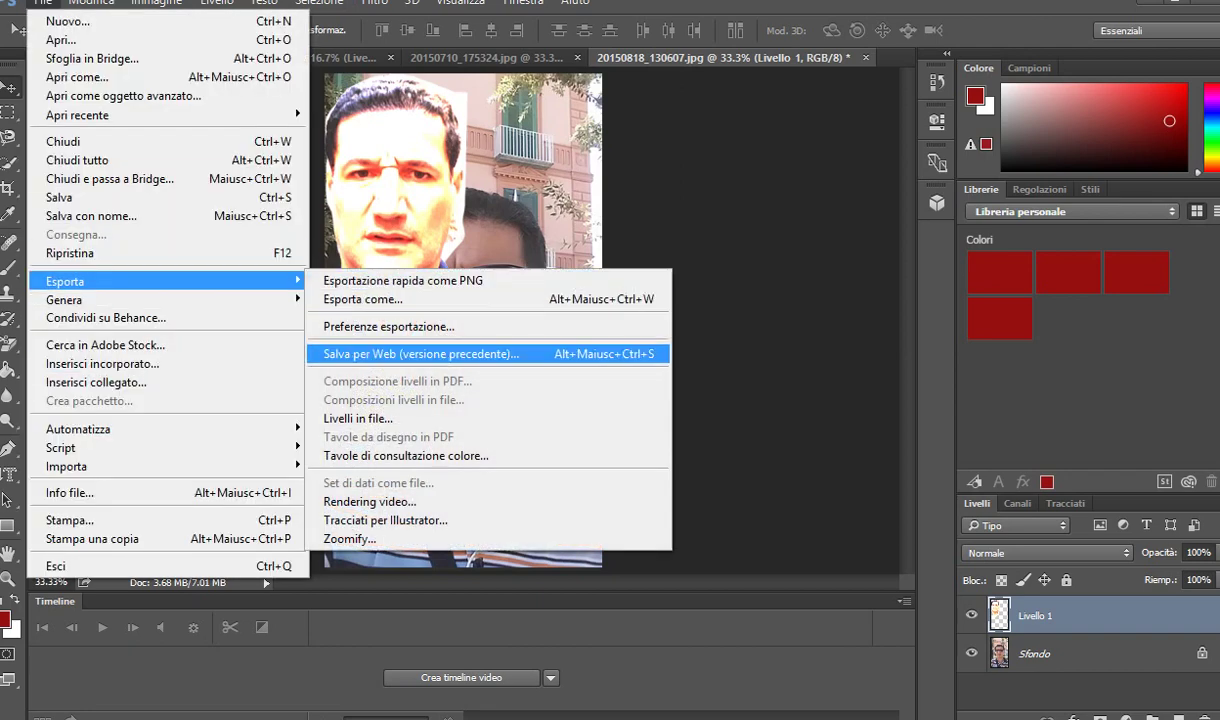
Save for Web as JPEG quality 90, named 'luigi11' on the Desktop
left_click(420, 353)
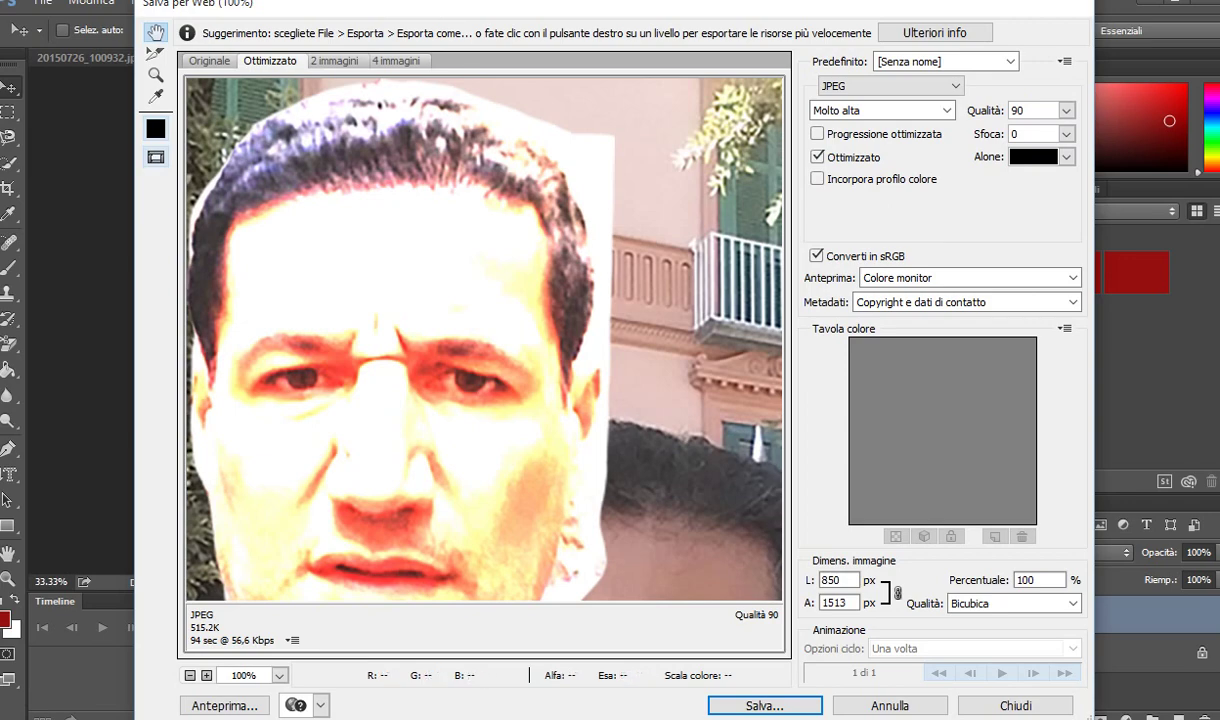
key("Return")
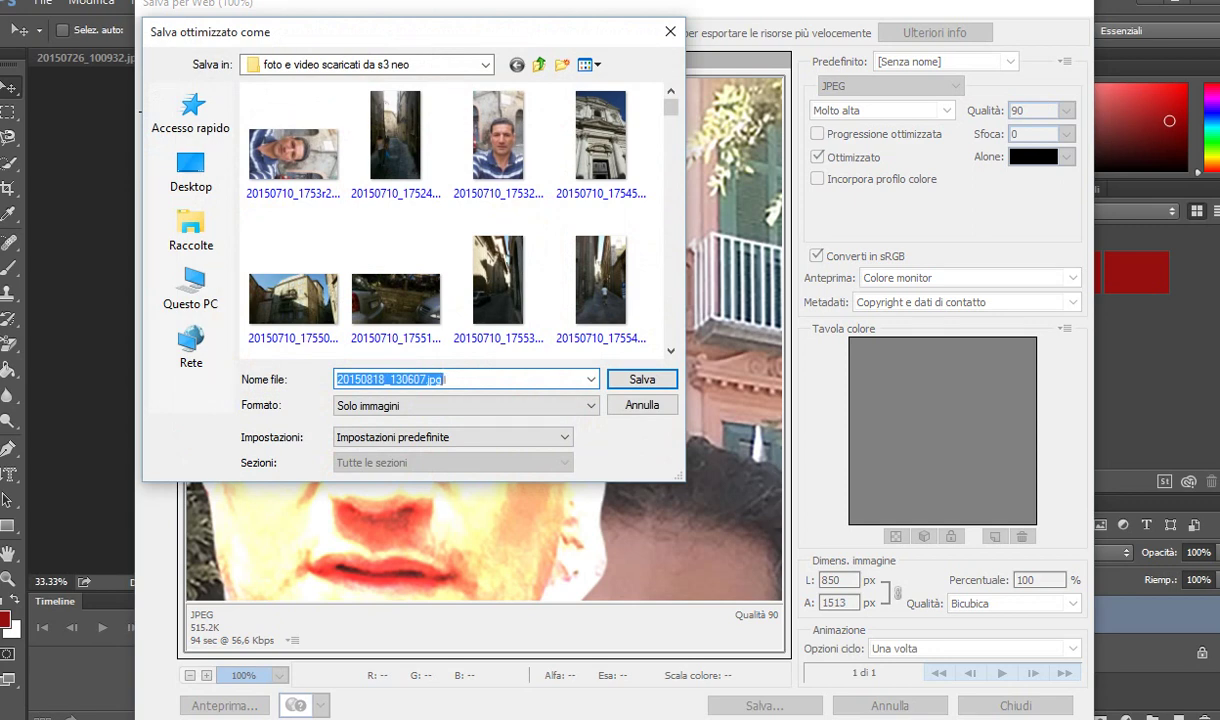
type("luigi")
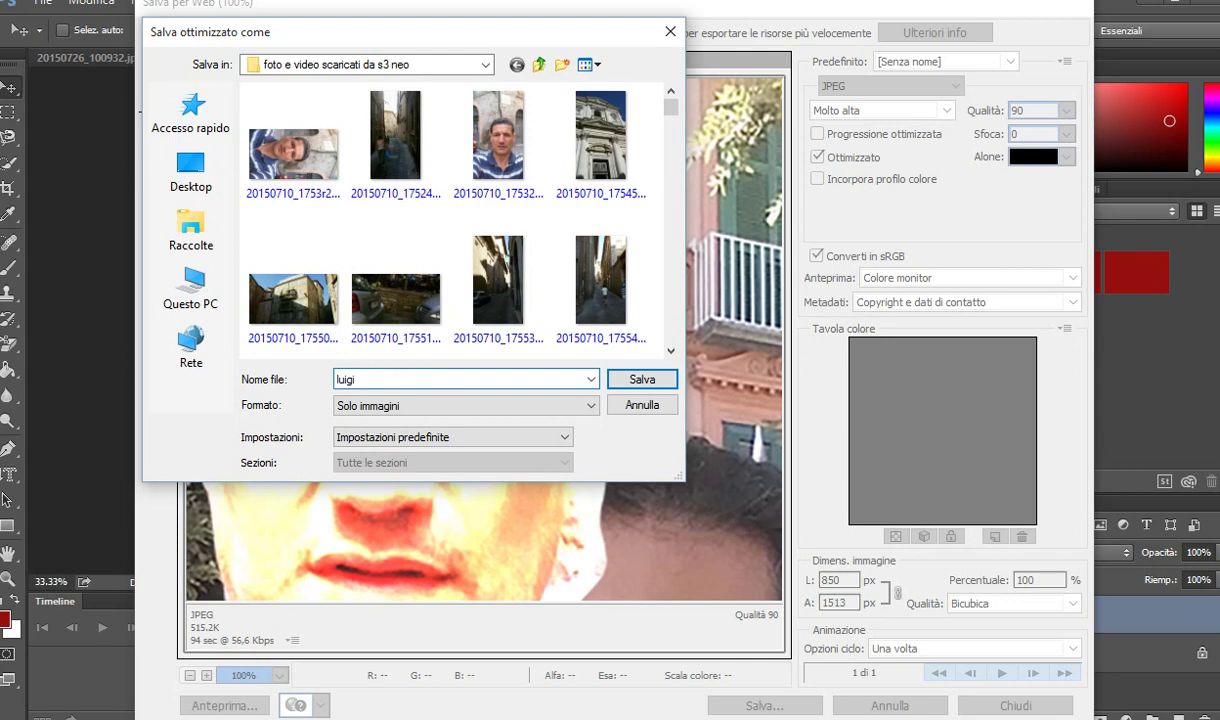
type("1")
type("1")
left_click(191, 170)
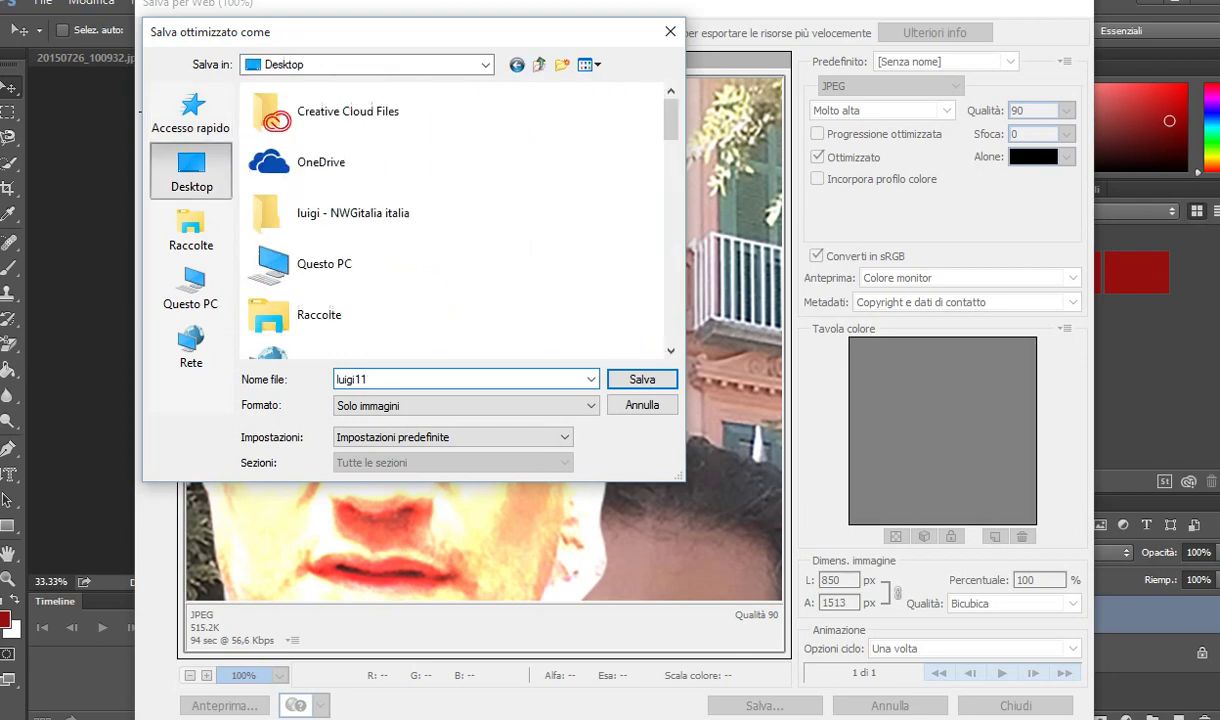
left_click(642, 379)
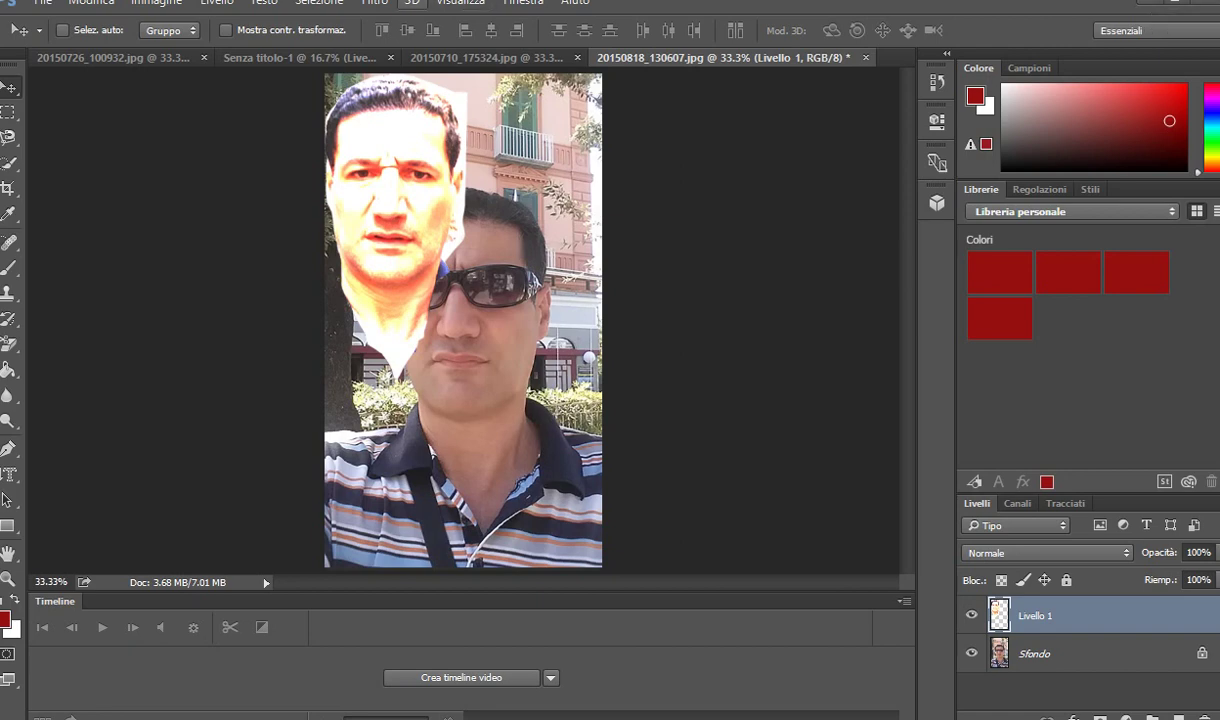
Merge the pasted bright face and the selfie into one Sfondo background layer
left_click(411, 3)
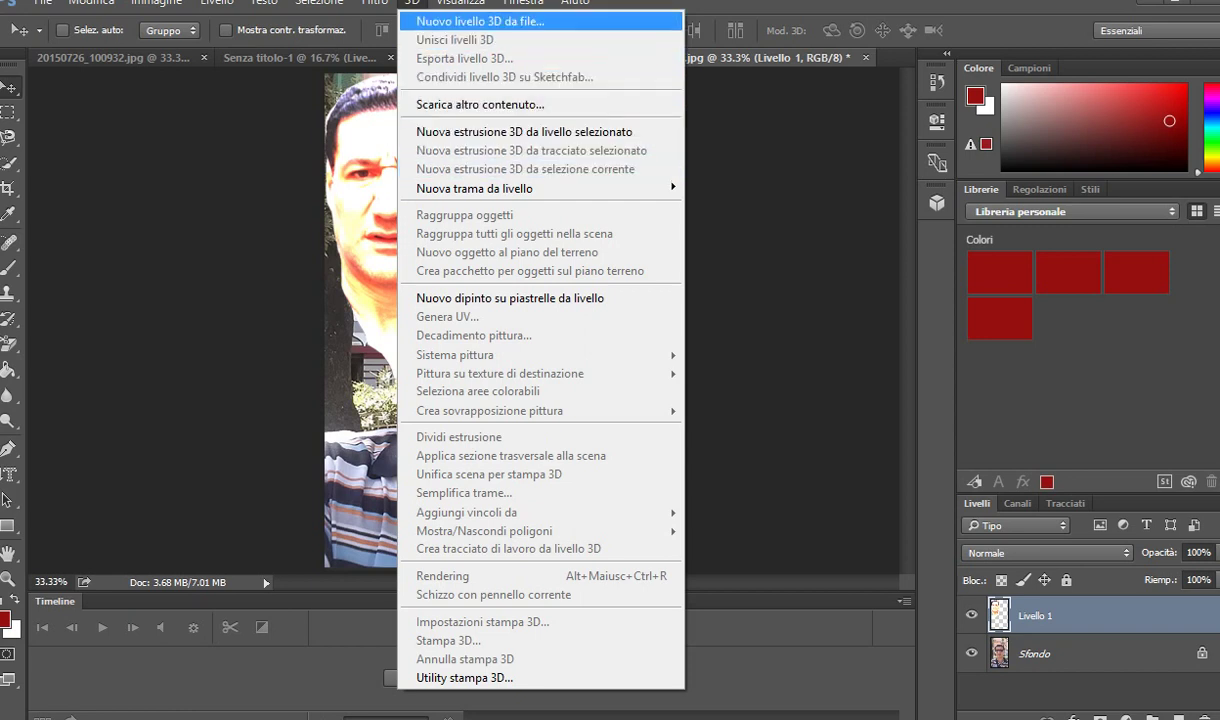
key("Escape")
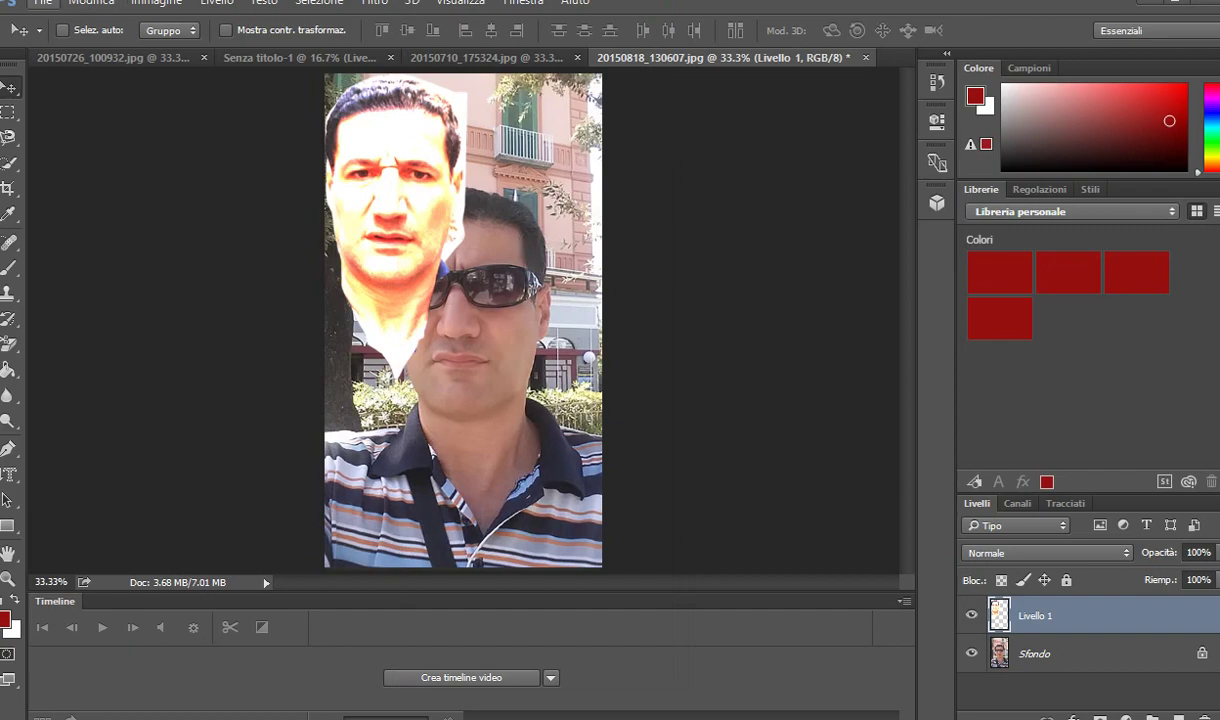
left_click(42, 3)
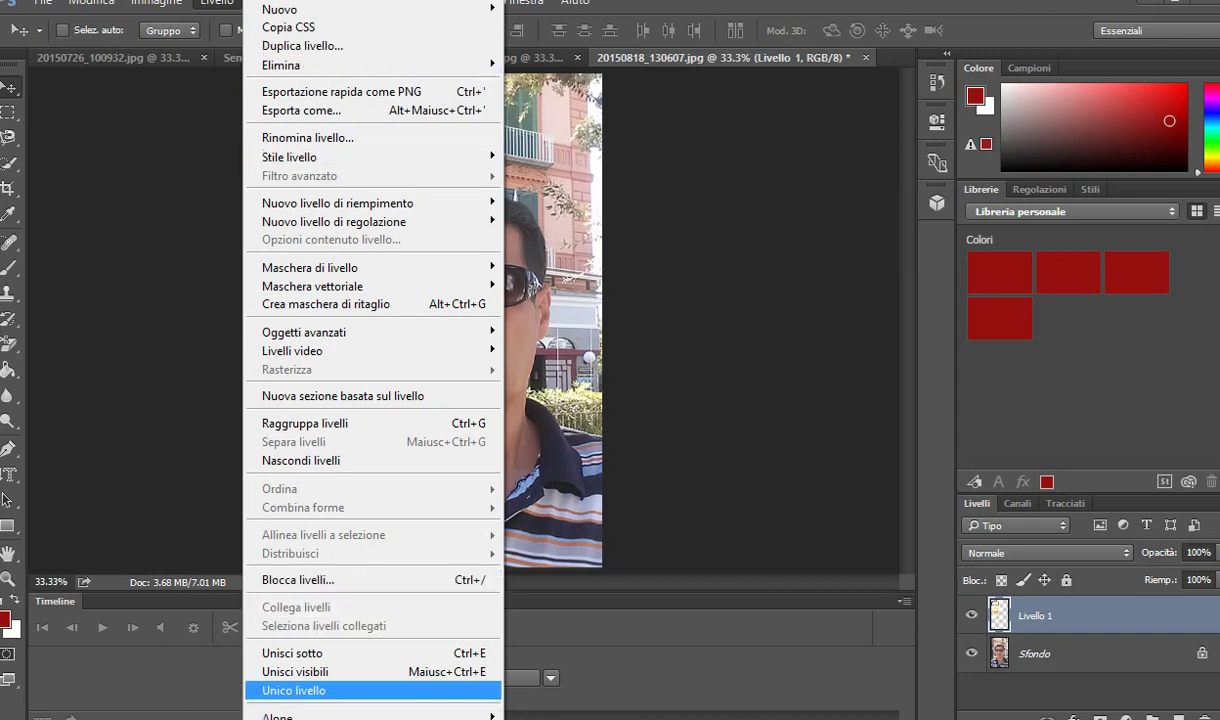
key("Return")
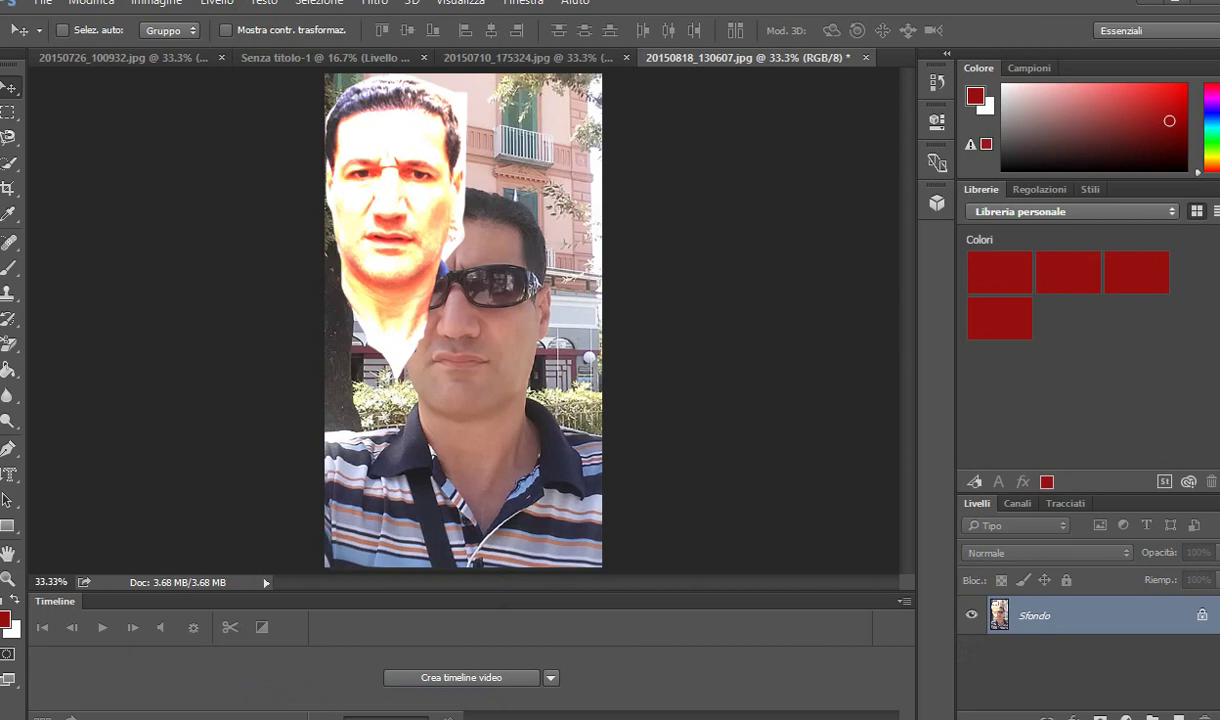
left_click(375, 3)
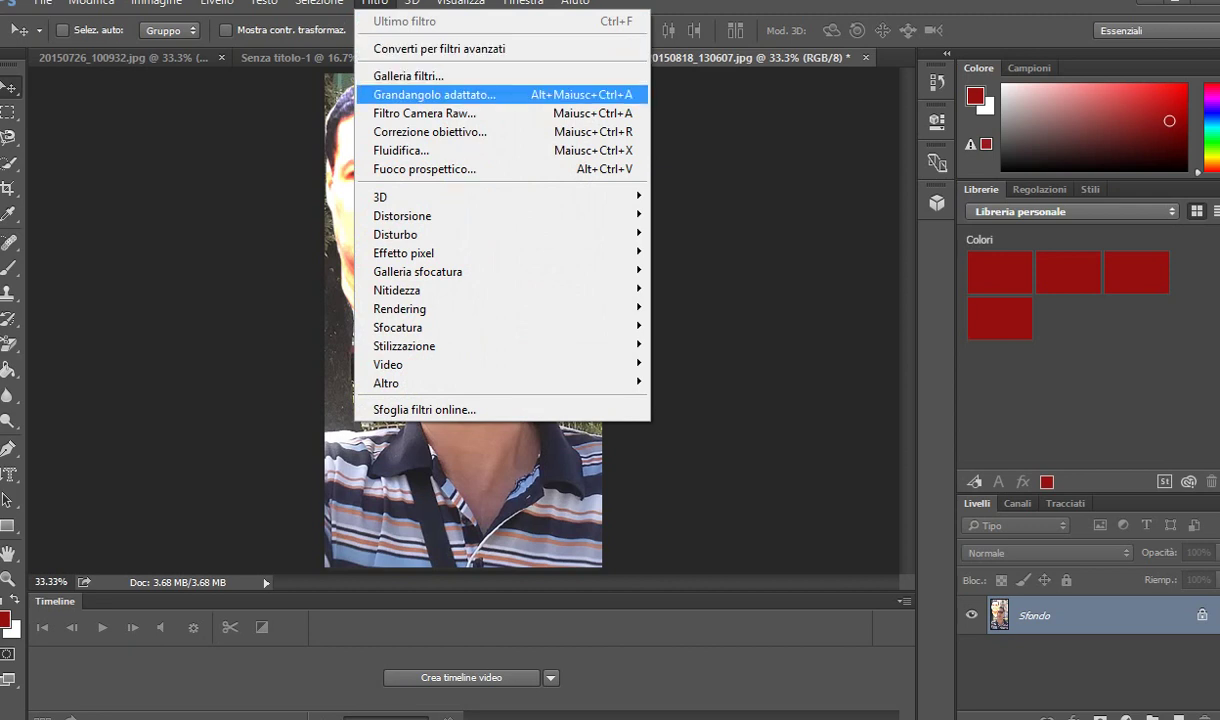
Apply Grandangolo adattato with focal length 2.45 and crop factor 1.92 for a bulging oval
key("Escape")
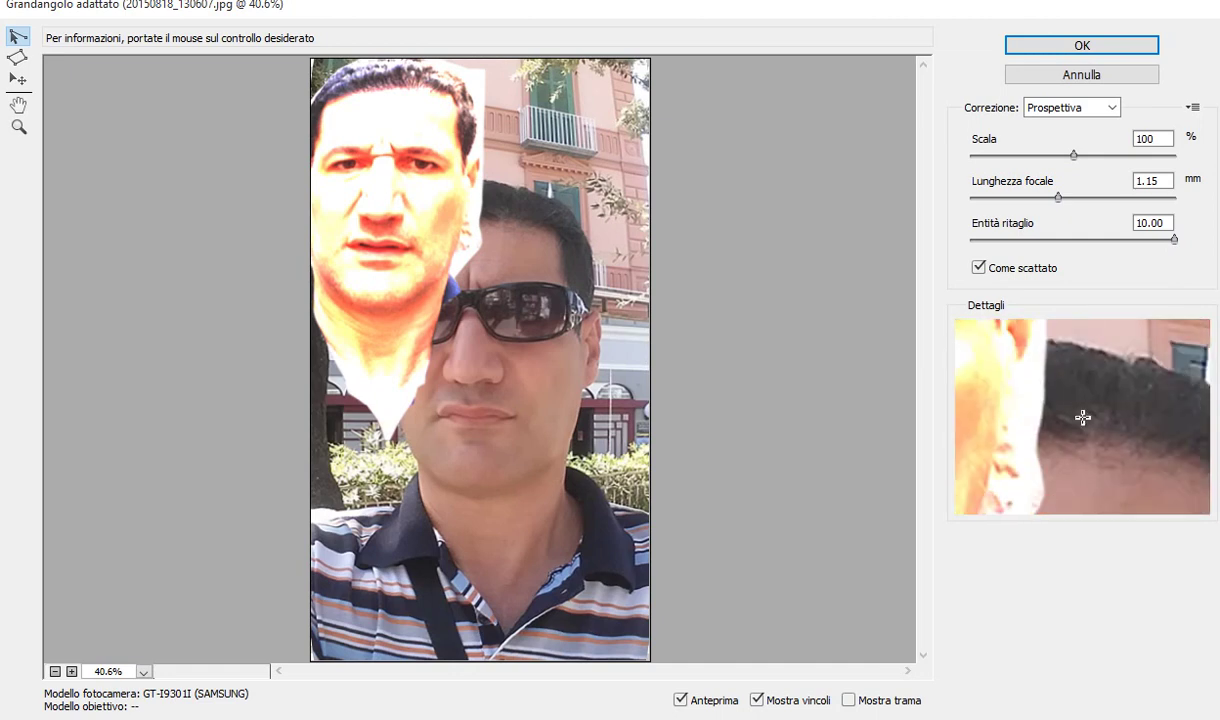
mouse_move(1058, 197)
left_mouse_down()
mouse_move(1075, 197)
mouse_move(1068, 189)
left_mouse_up()
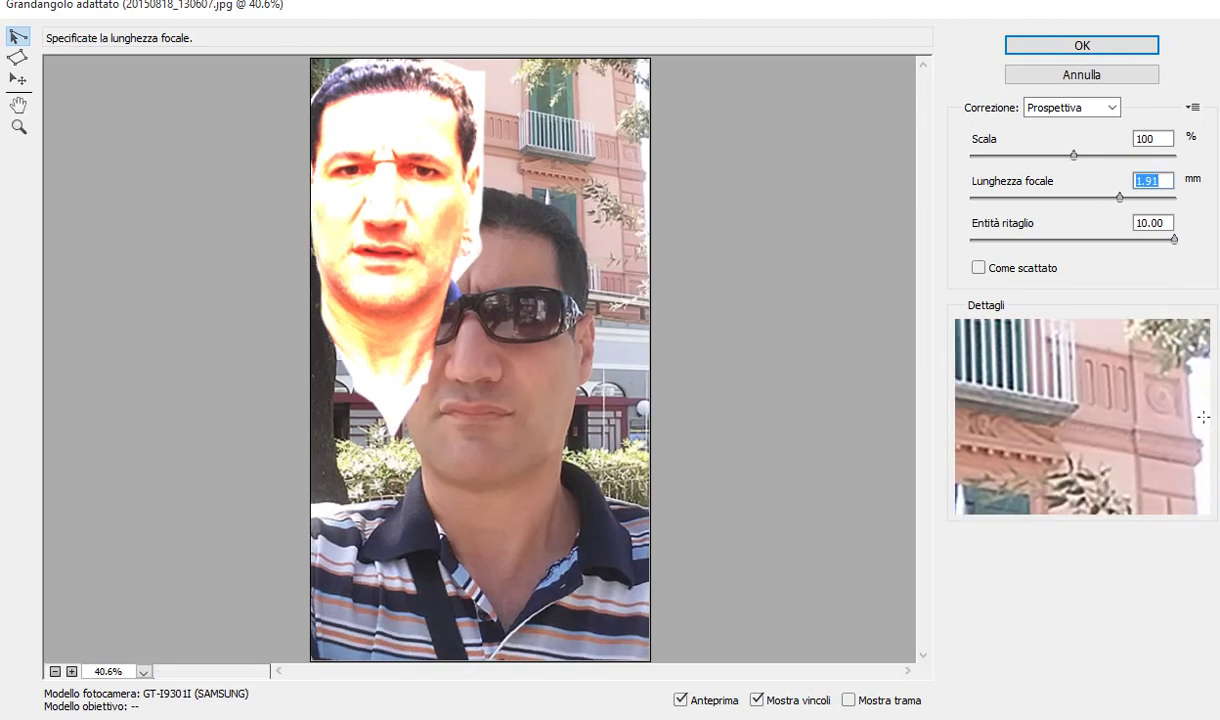
left_click_drag(1068, 189, 1110, 188)
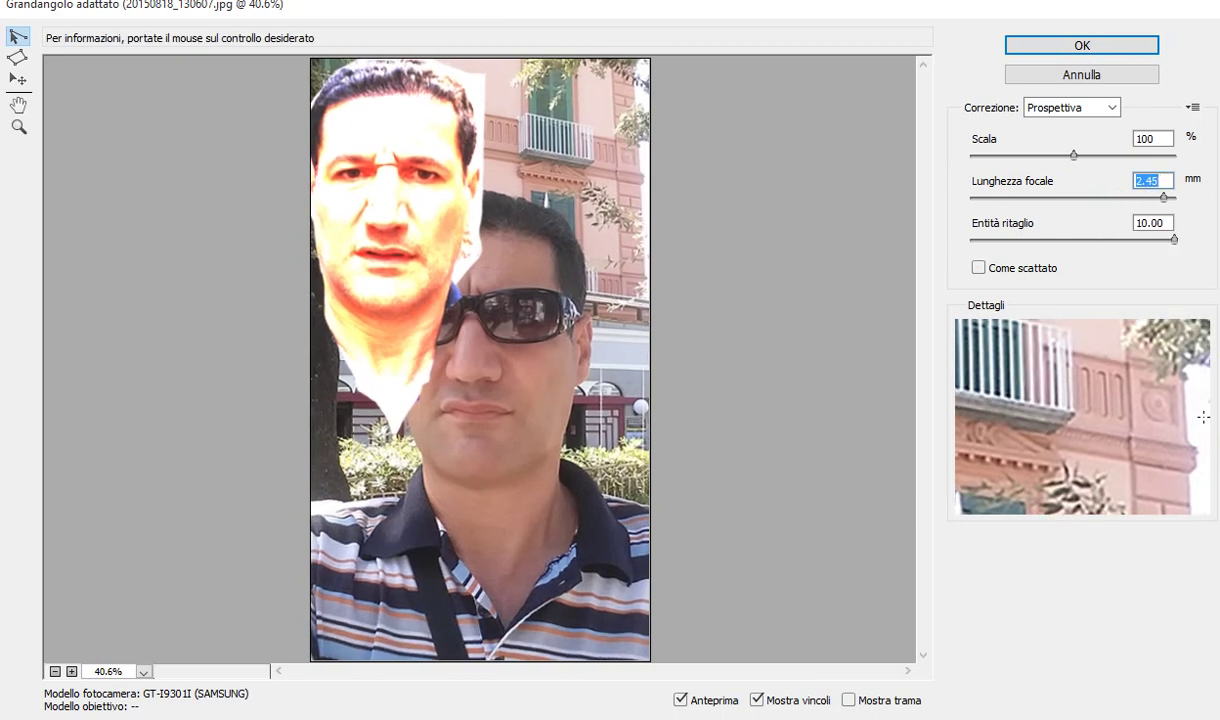
left_click_drag(1174, 239, 962, 228)
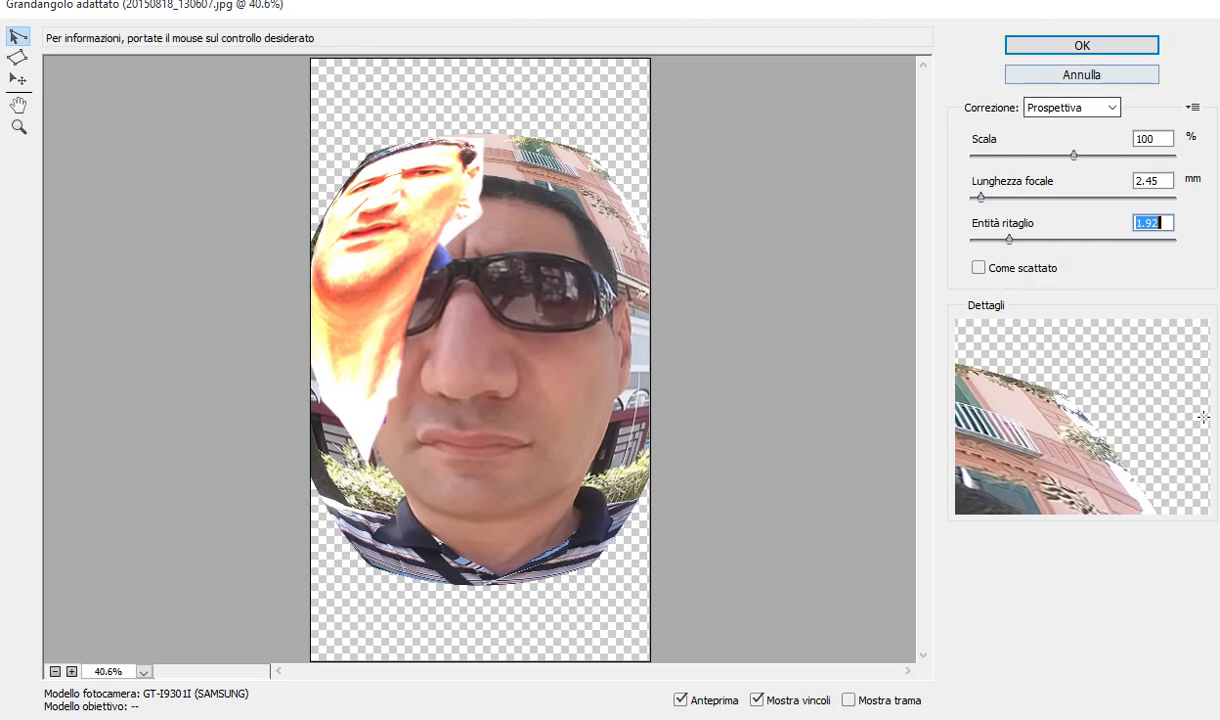
left_click(1082, 45)
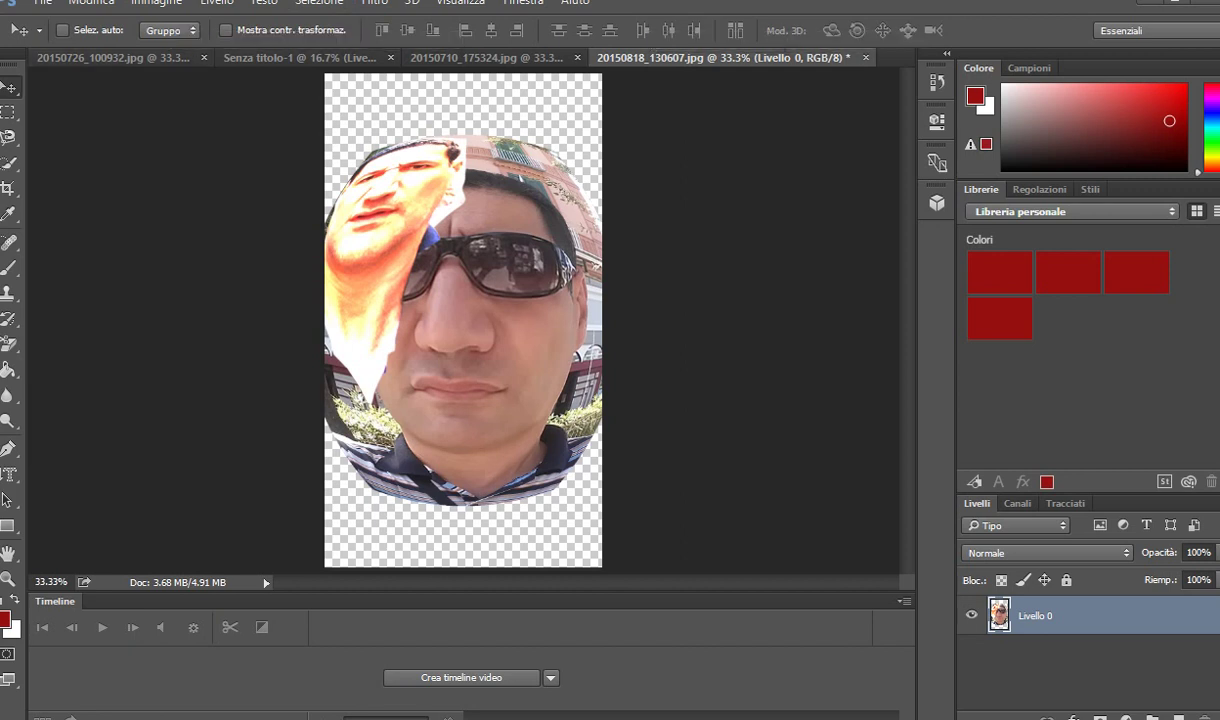
Drag the fisheye selfie into Senza titolo-1 as Livello 6 at the collage's lower centre
left_click_drag(370, 240, 250, 30)
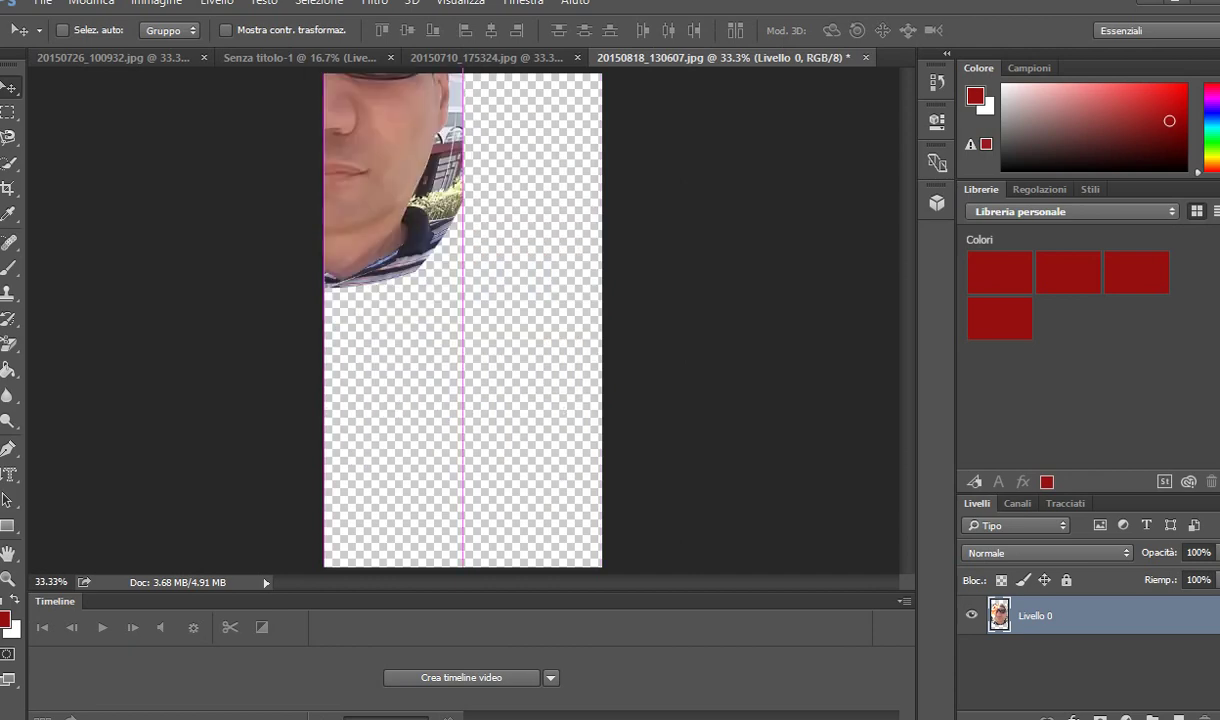
key("ctrl+Tab")
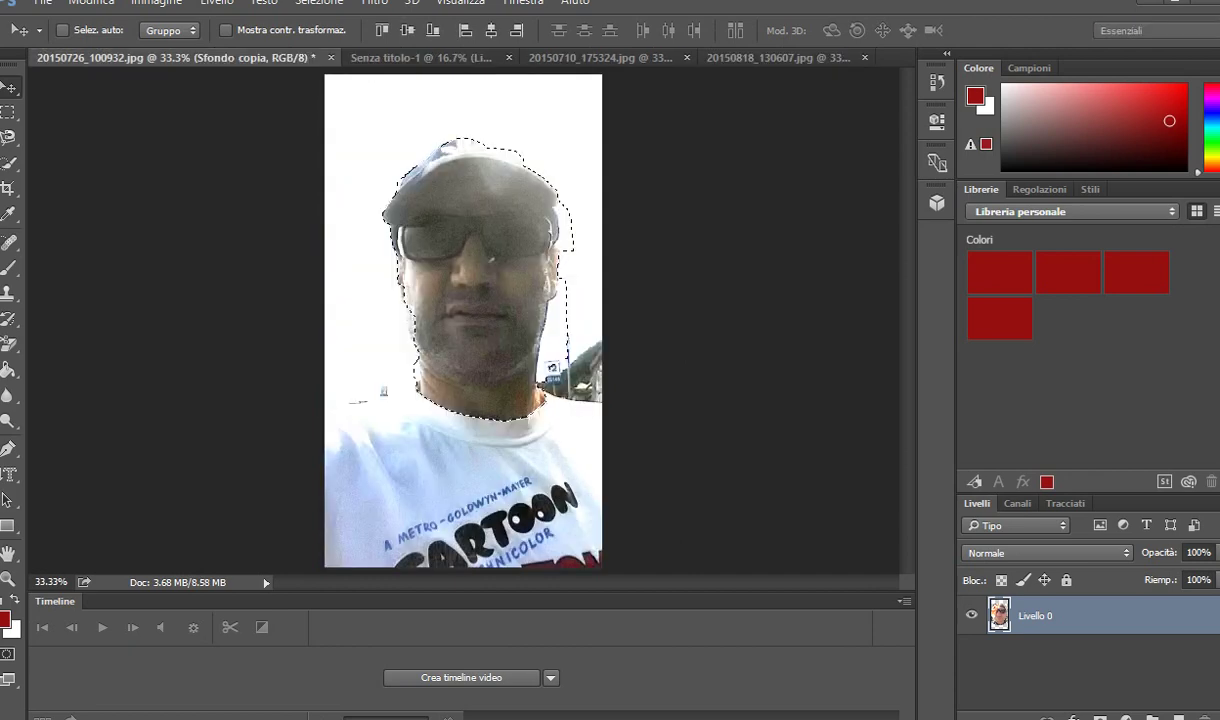
key("ctrl+Tab")
key("ctrl+Tab")
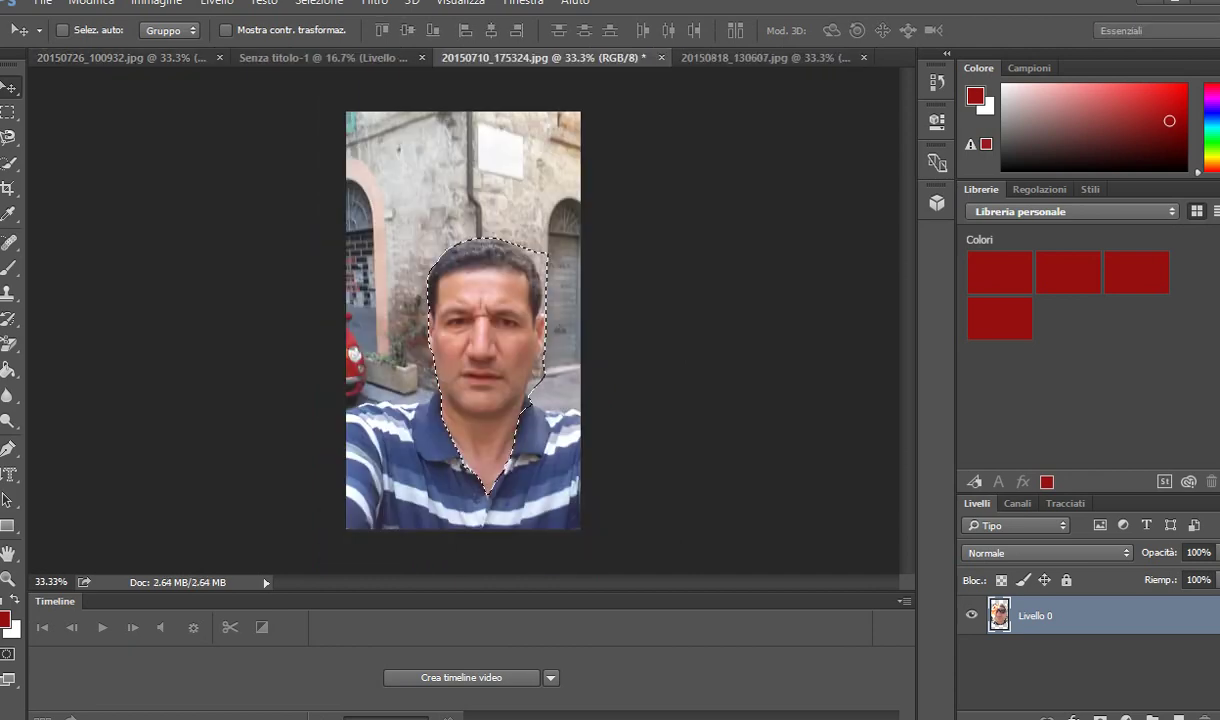
key("ctrl+Tab")
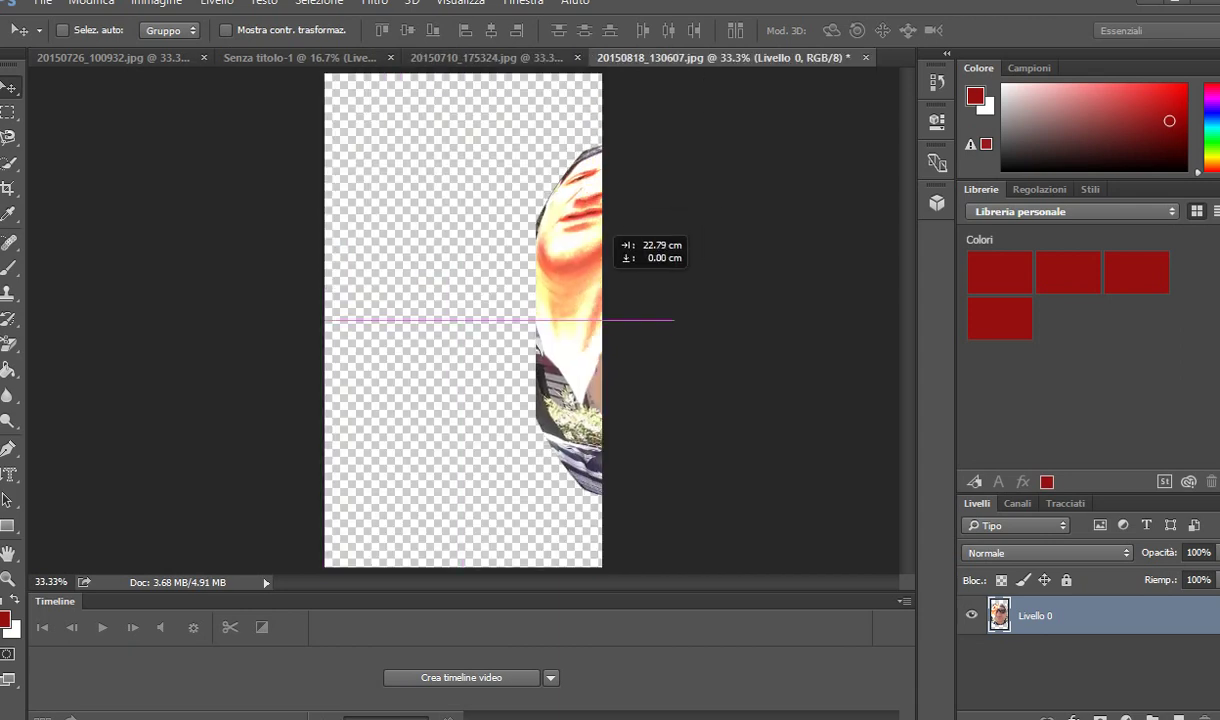
mouse_move(272, 70)
left_mouse_down()
mouse_move(352, 60)
mouse_move(461, 388)
left_mouse_up()
mouse_move(474, 258)
left_mouse_down()
mouse_move(335, 340)
mouse_move(476, 352)
left_mouse_up()
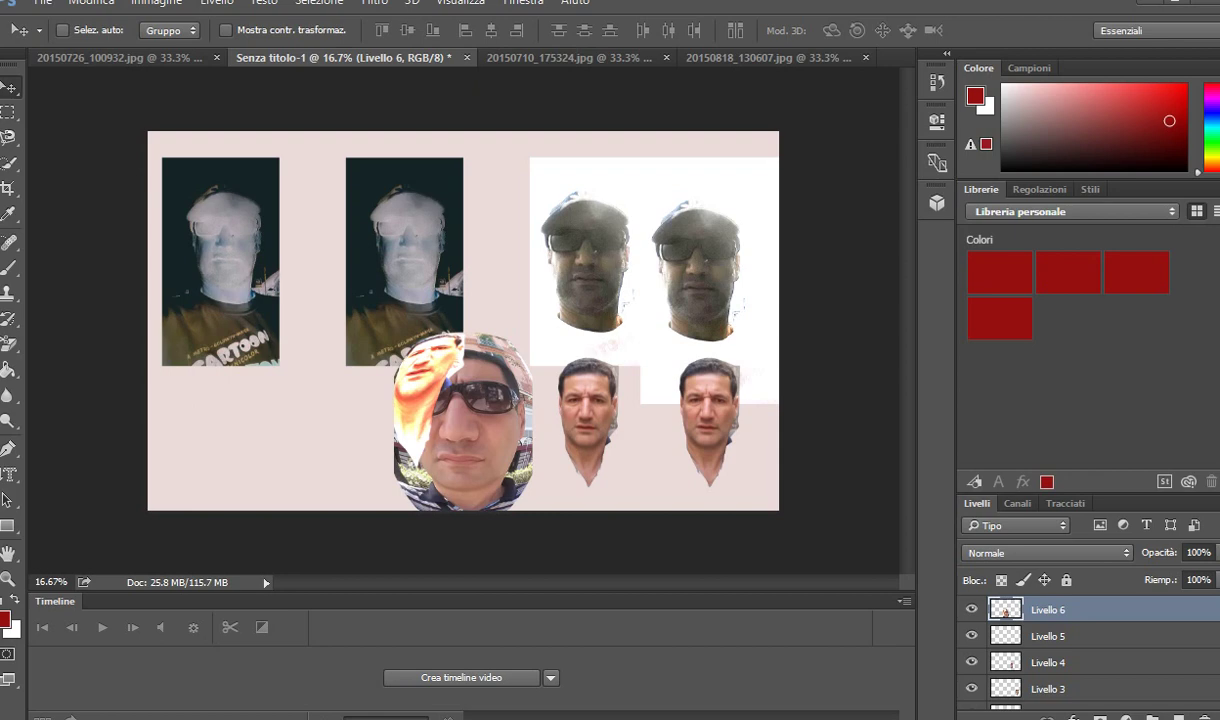
left_click(42, 3)
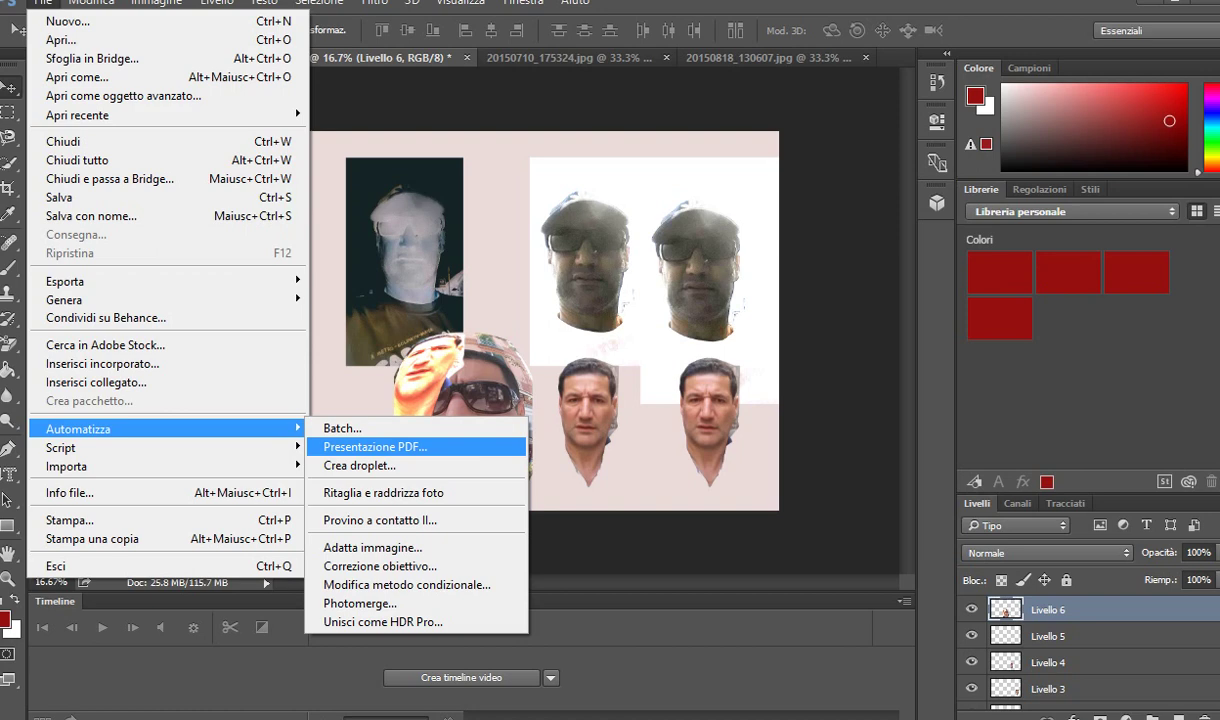
Save all open images as a PDF presentation, overwriting Senza titolo.pdf
left_click(375, 447)
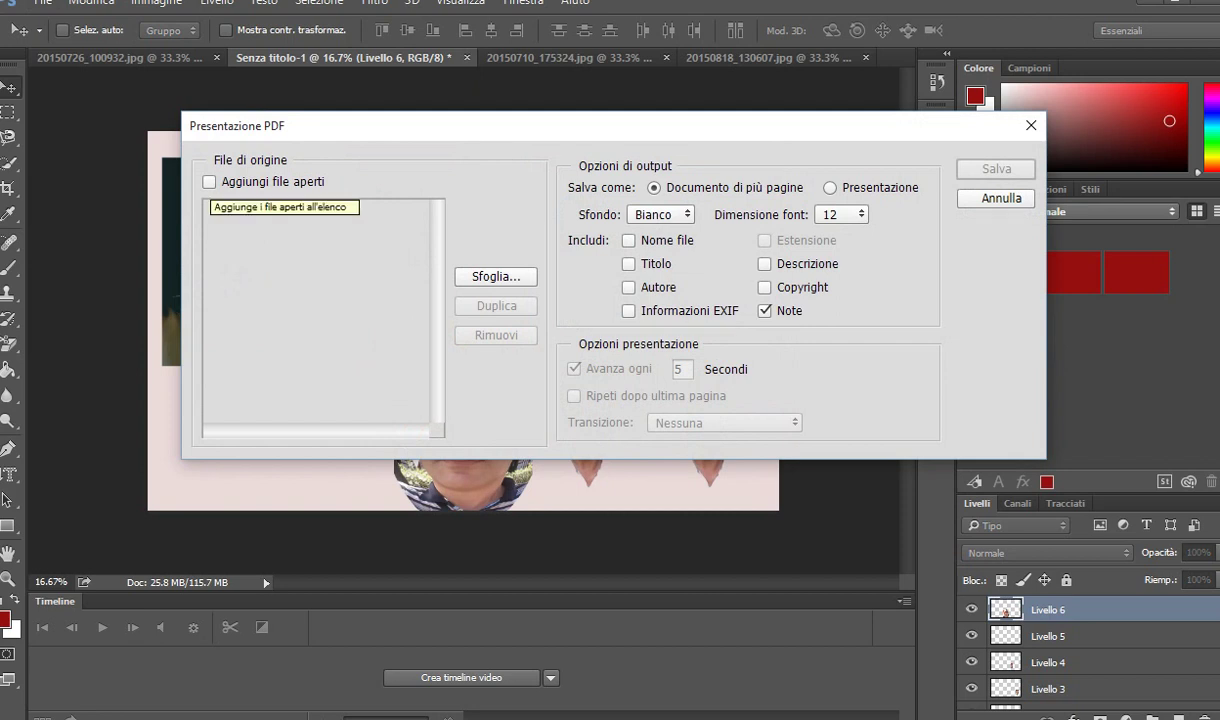
left_click(209, 181)
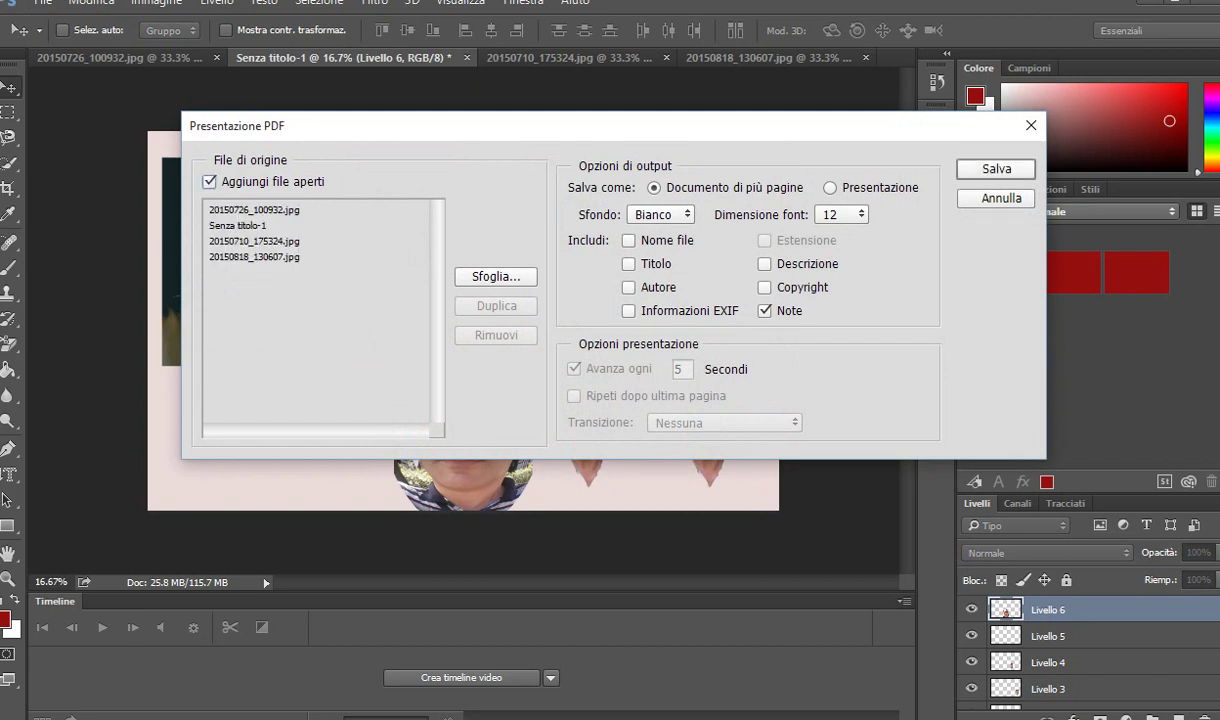
left_click(996, 169)
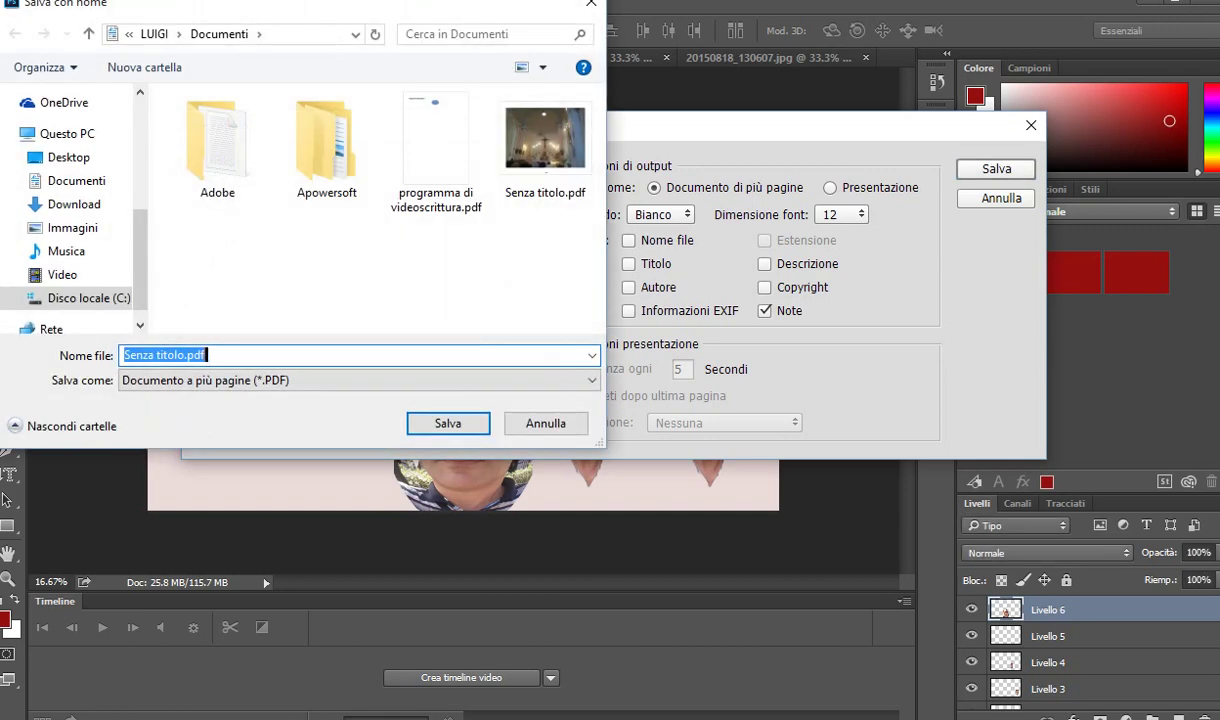
key("Return")
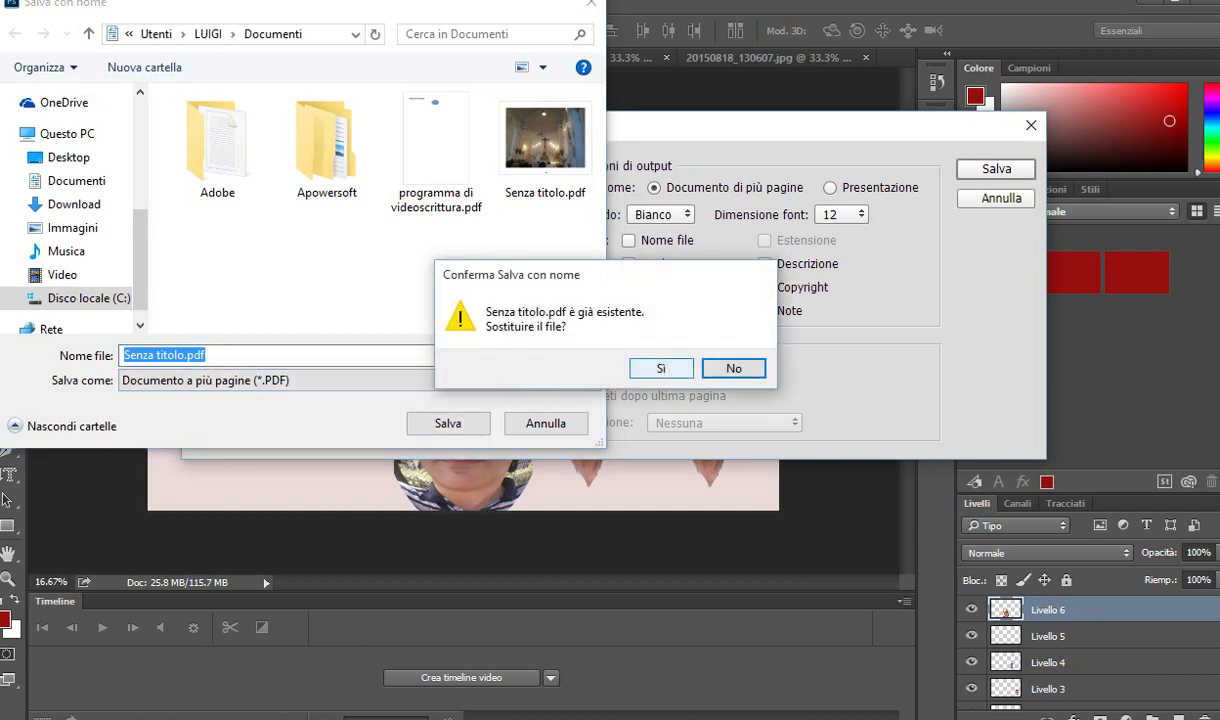
key("Tab")
key("Tab")
key("Return")
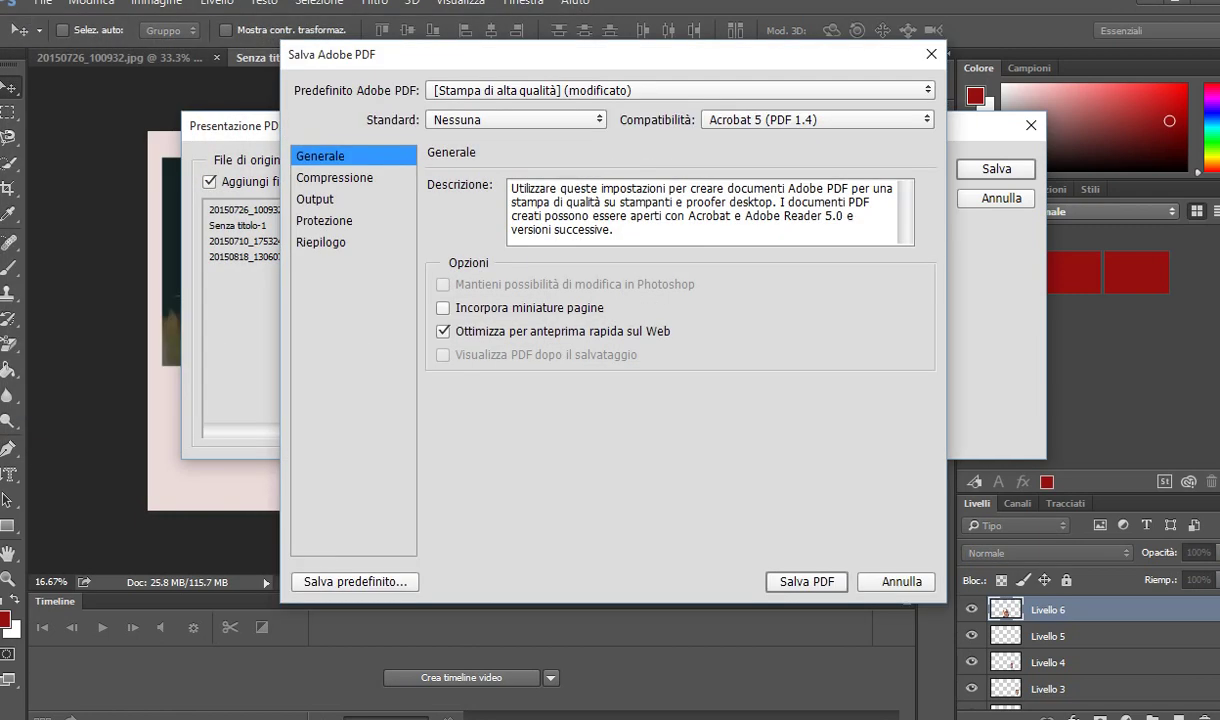
key("Return")
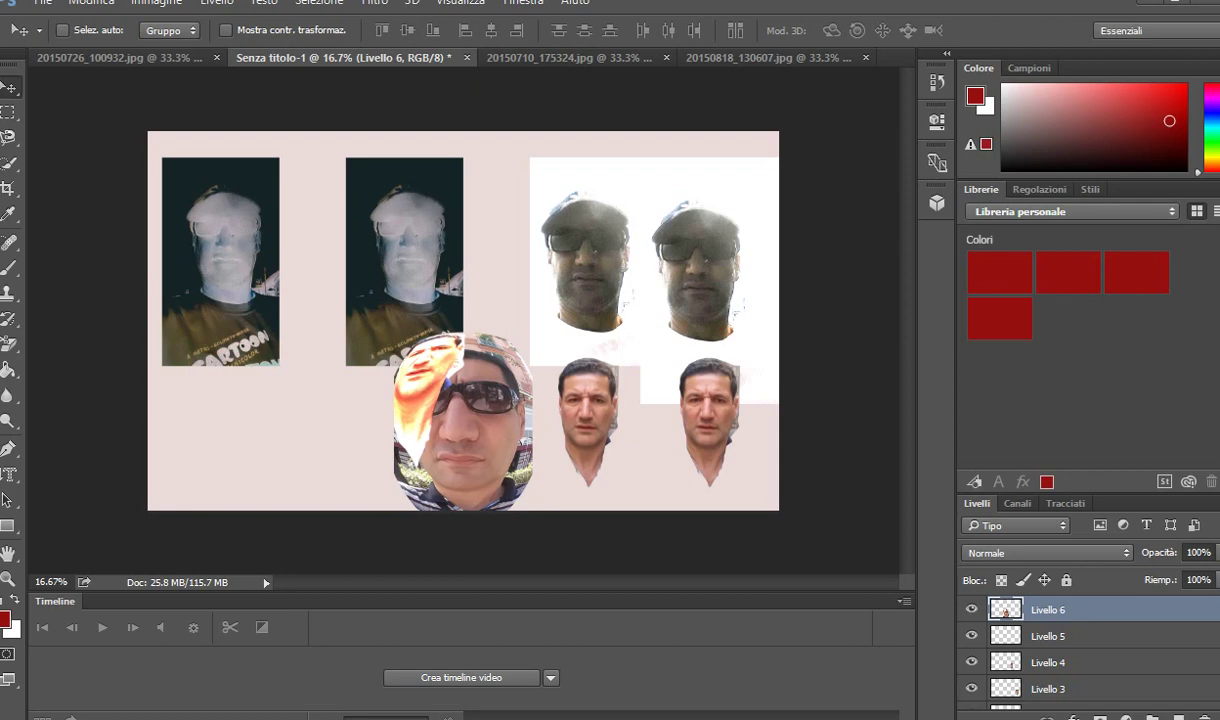
Export the collage for web as a quality-90 JPEG named luigi12 on the Desktop
left_click(43, 3)
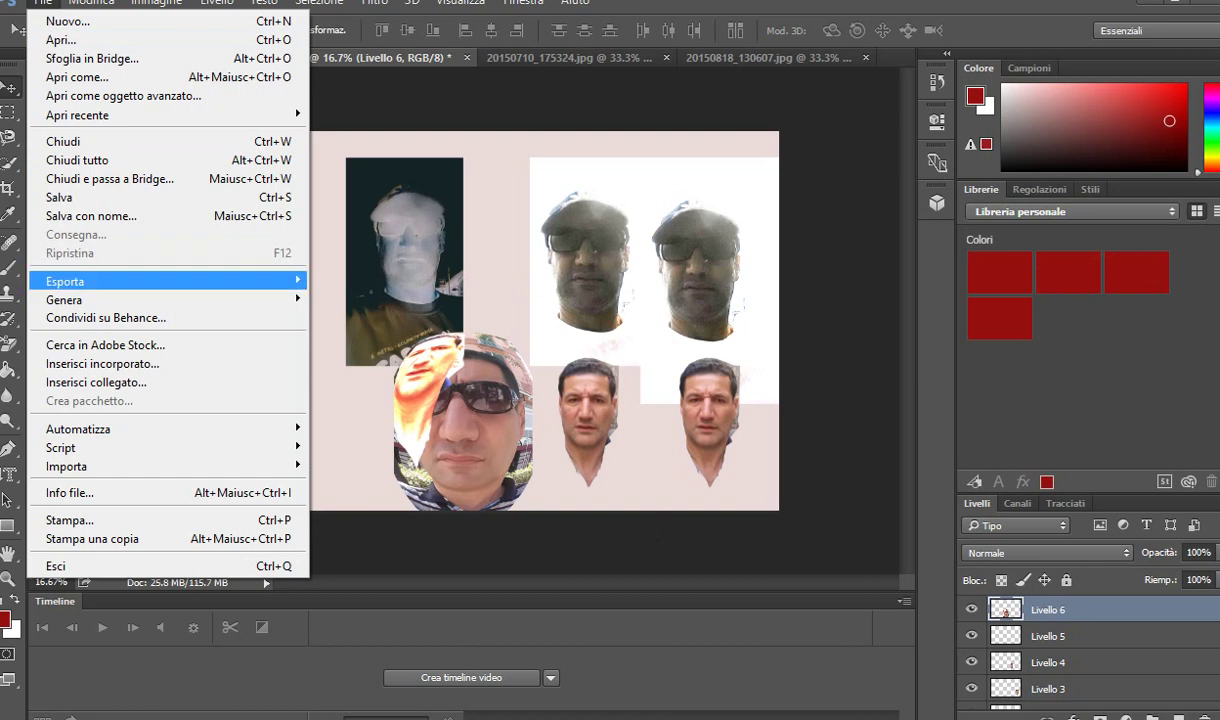
mouse_move(65, 281)
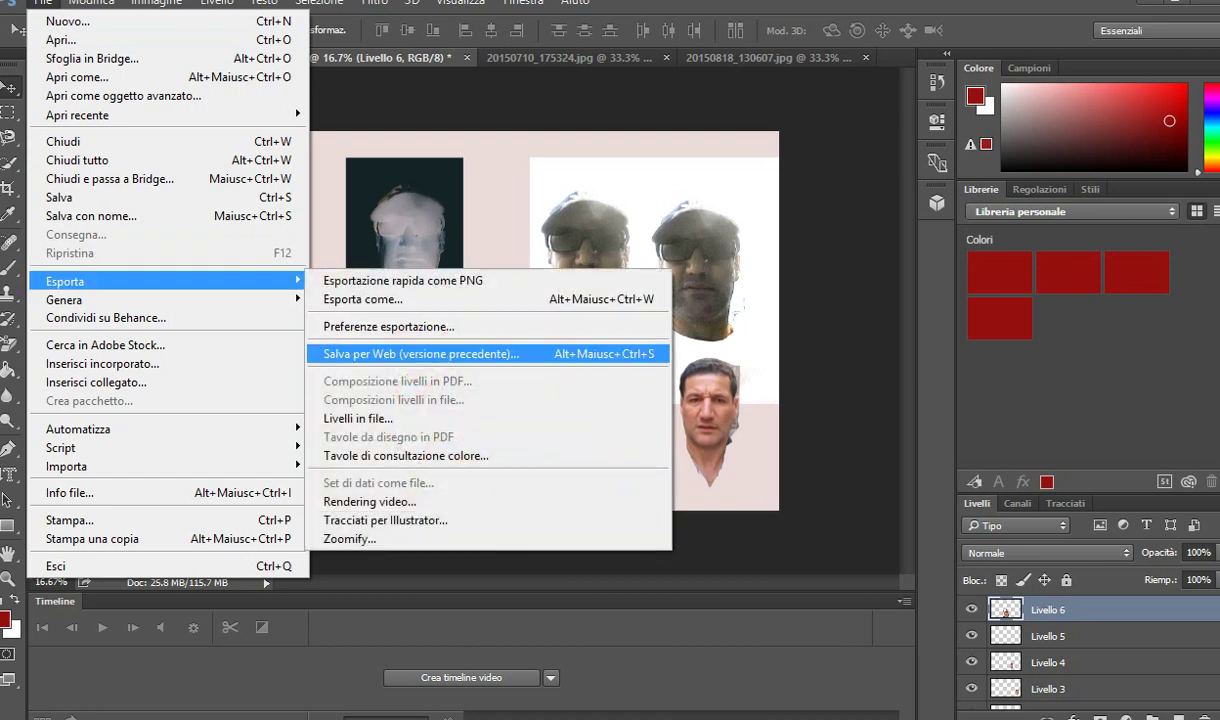
left_click(420, 353)
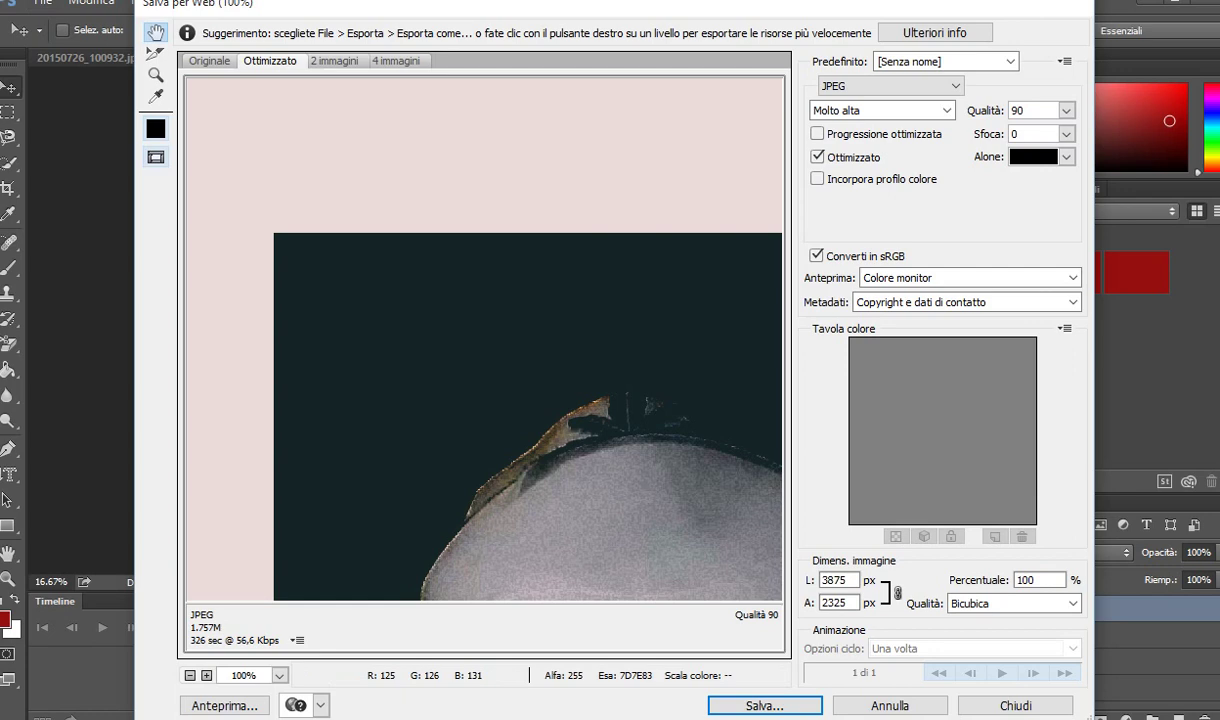
key("Return")
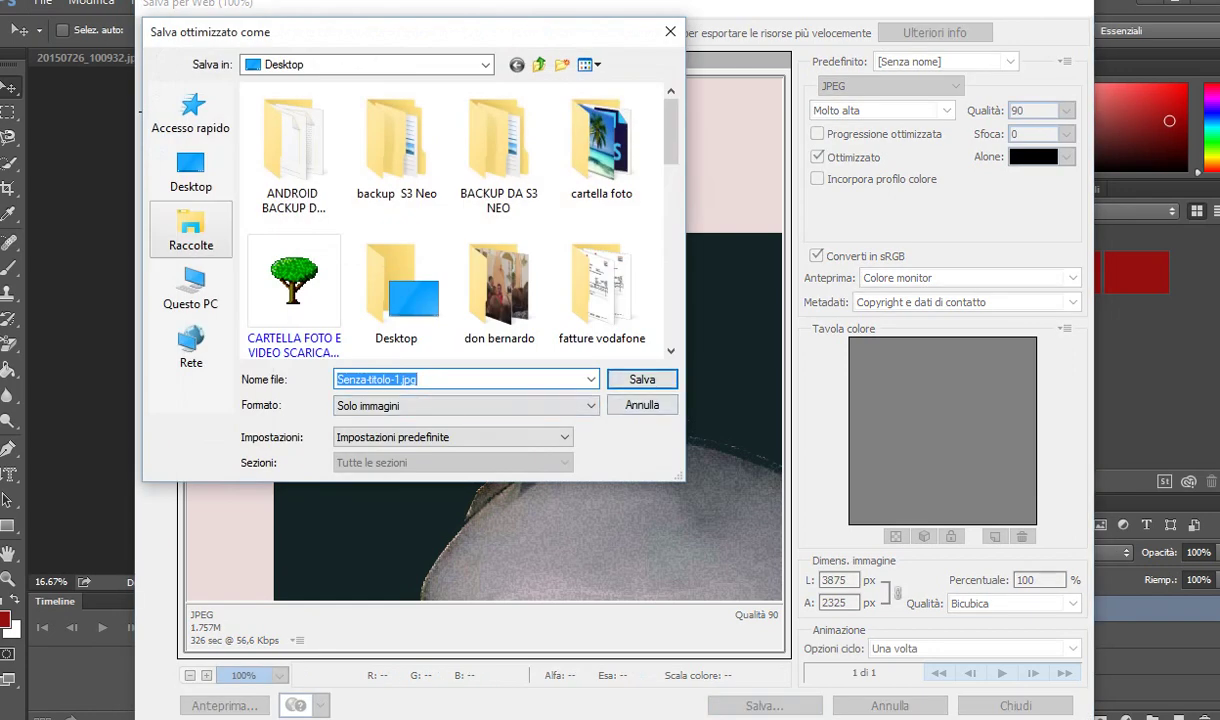
left_click(191, 172)
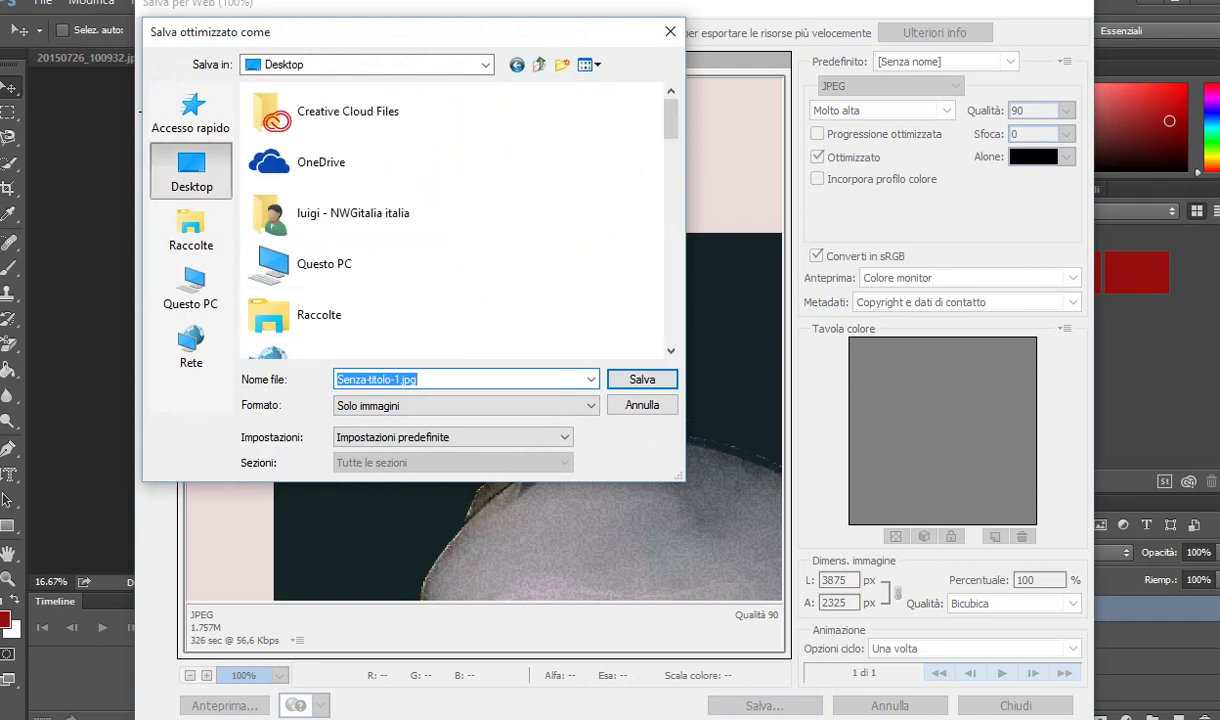
type("lu")
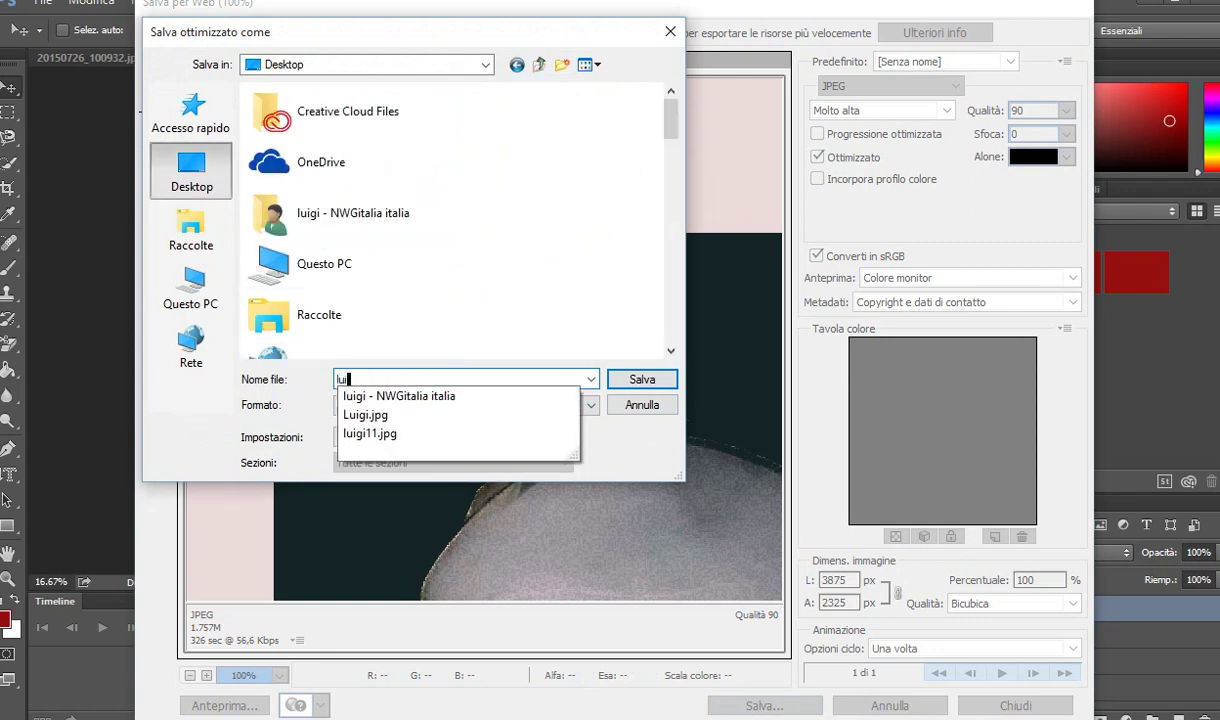
type("igi1")
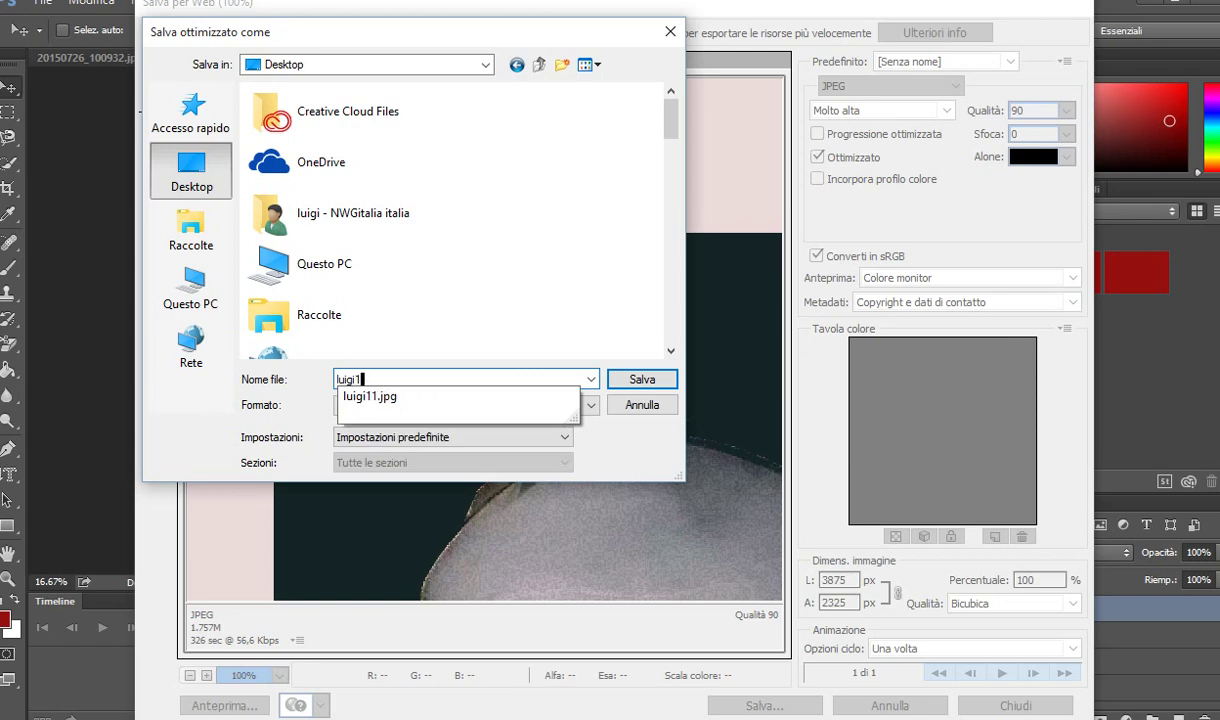
type("2")
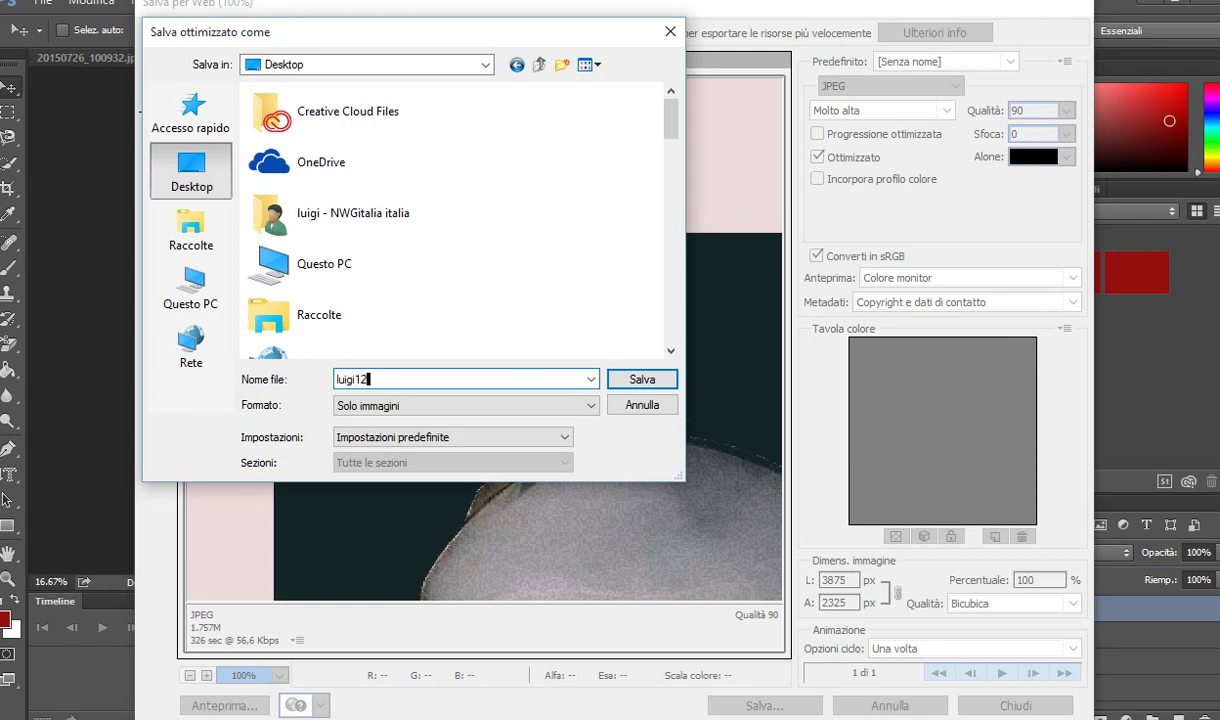
left_click(642, 379)
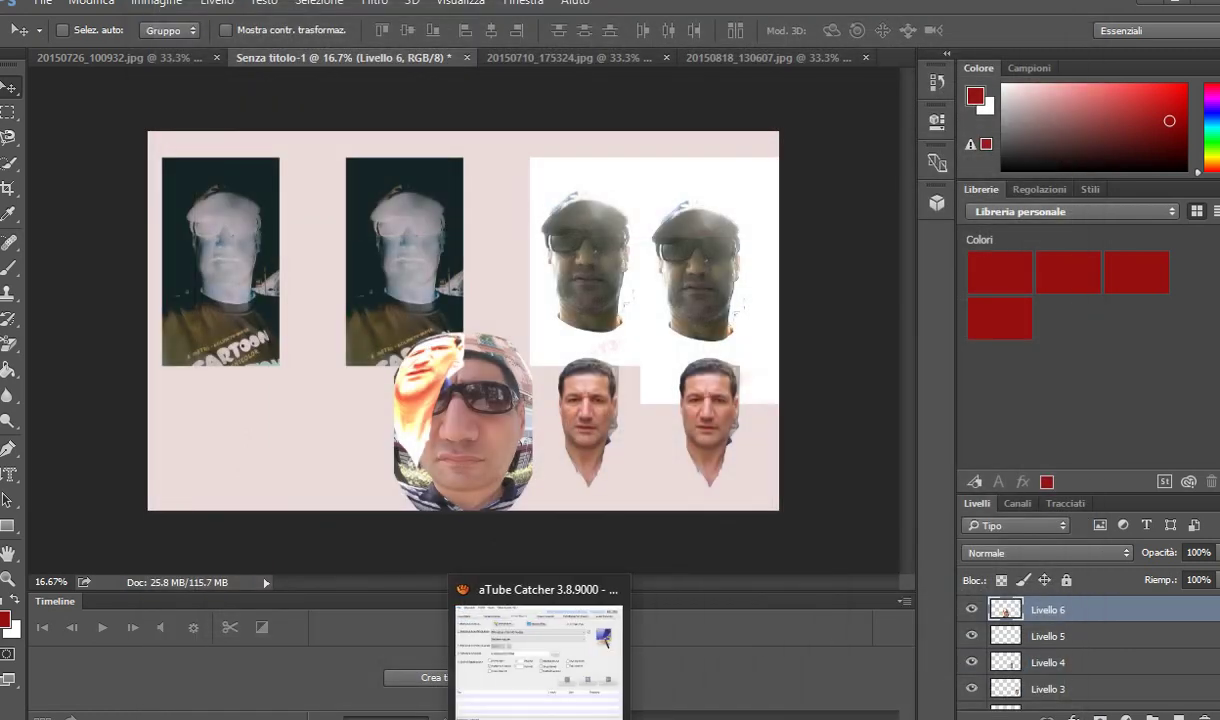
left_click(539, 655)
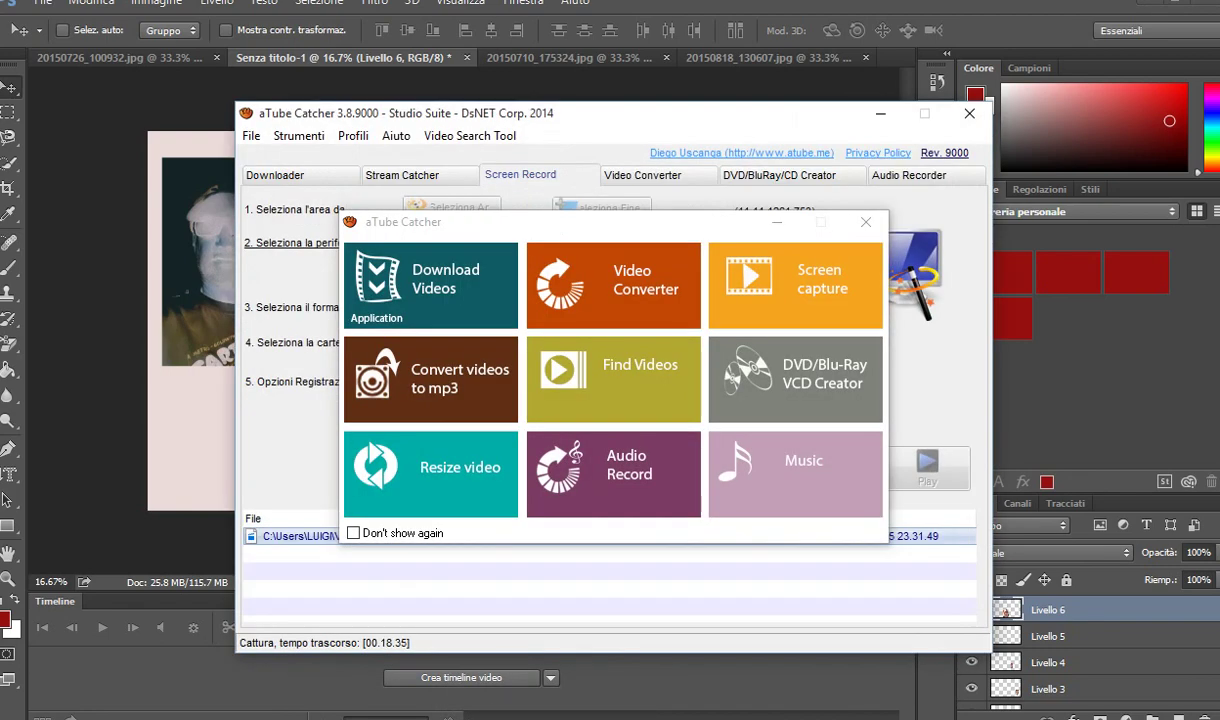